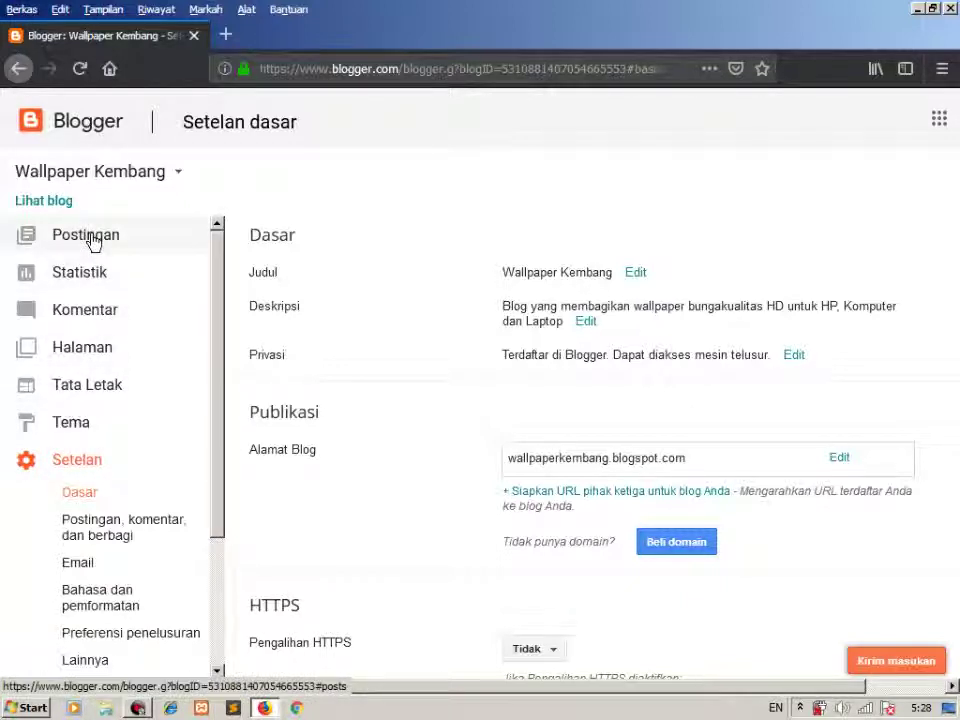
- View the live Wallpaper Kembang blog and compare it with the title and description in the basic settings
click(222, 288)
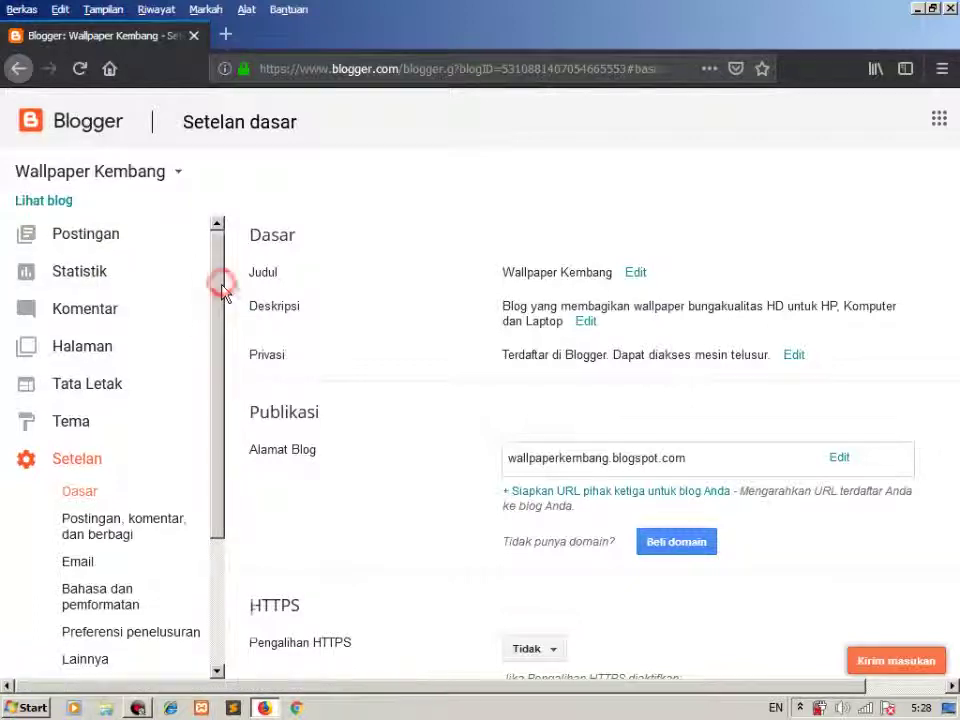
drag(222, 288, 216, 404)
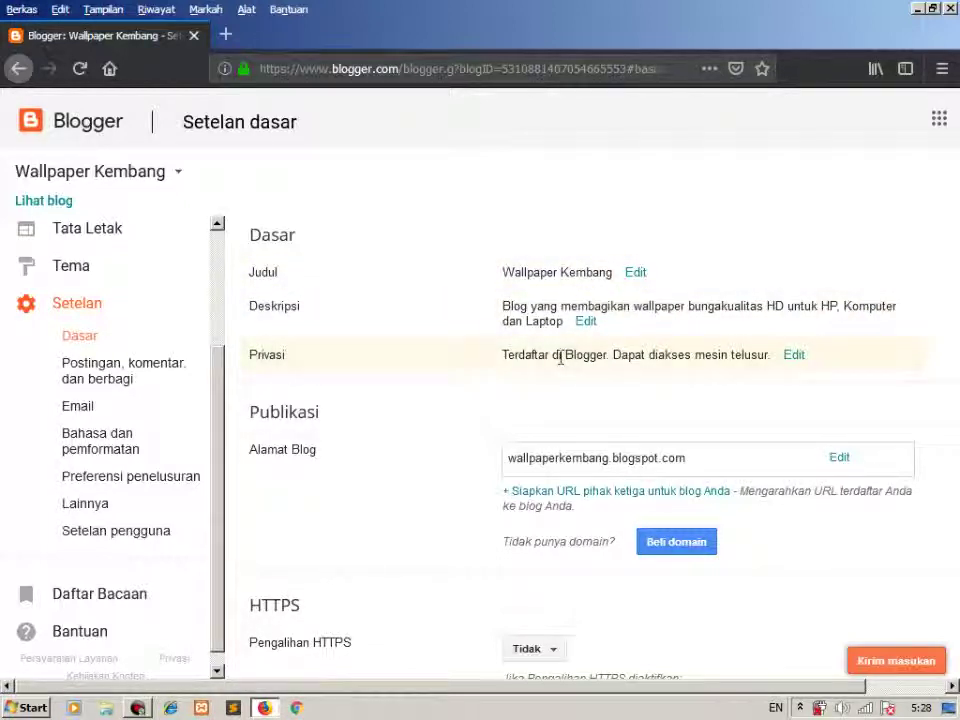
click(47, 199)
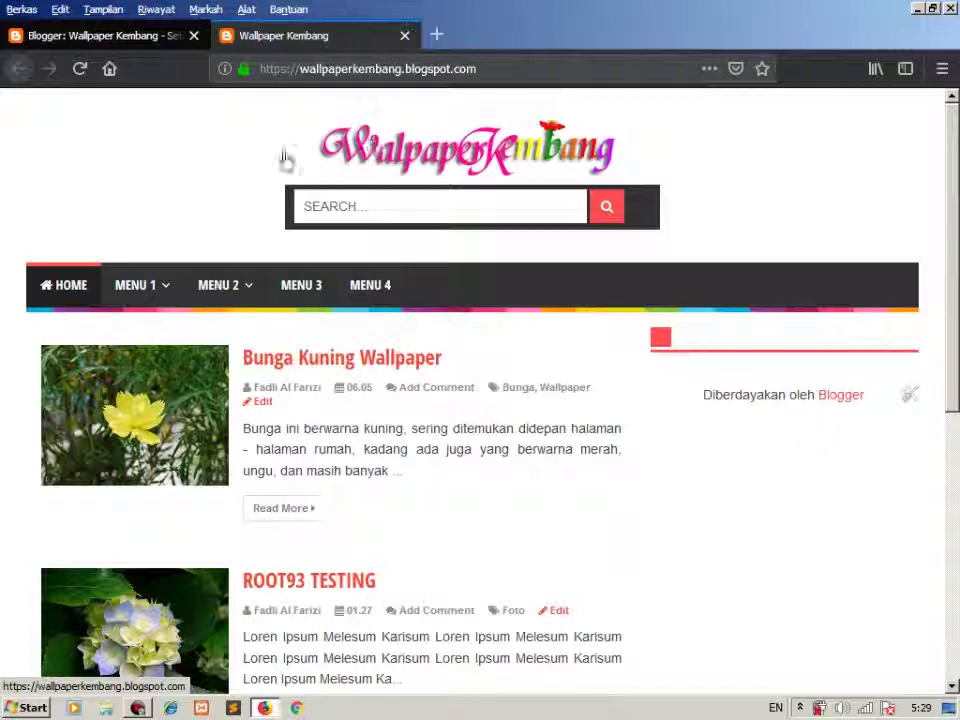
click(143, 40)
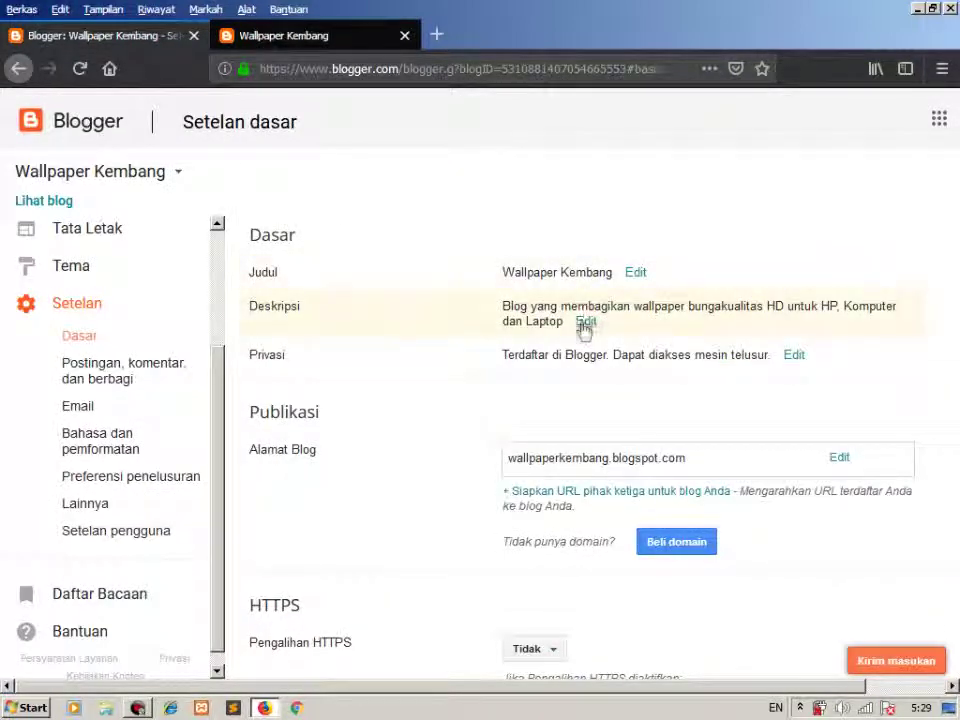
click(339, 40)
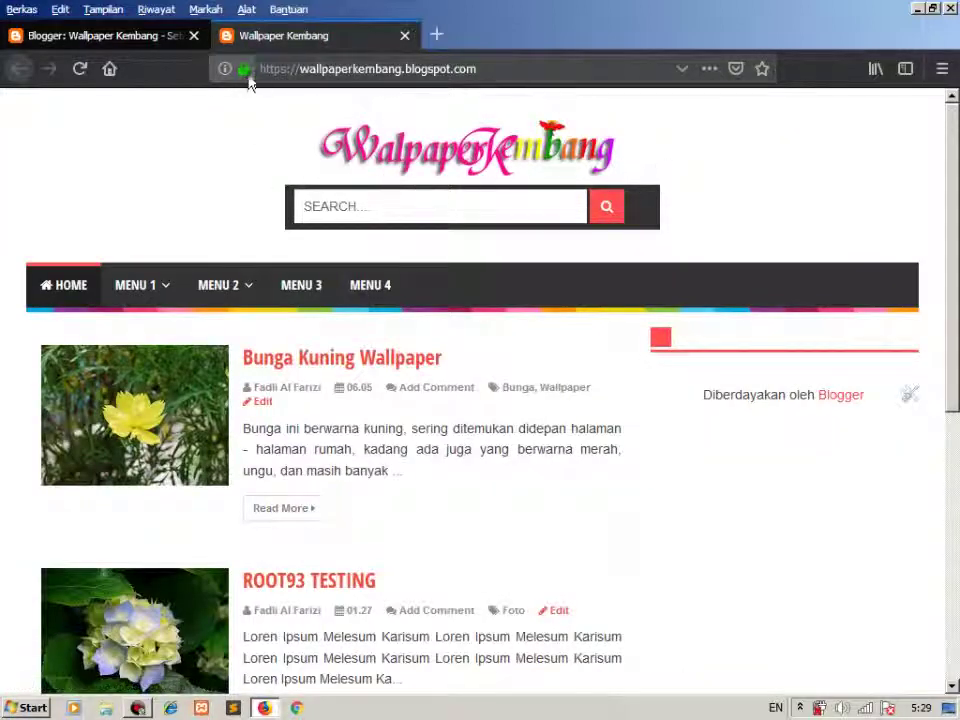
click(139, 38)
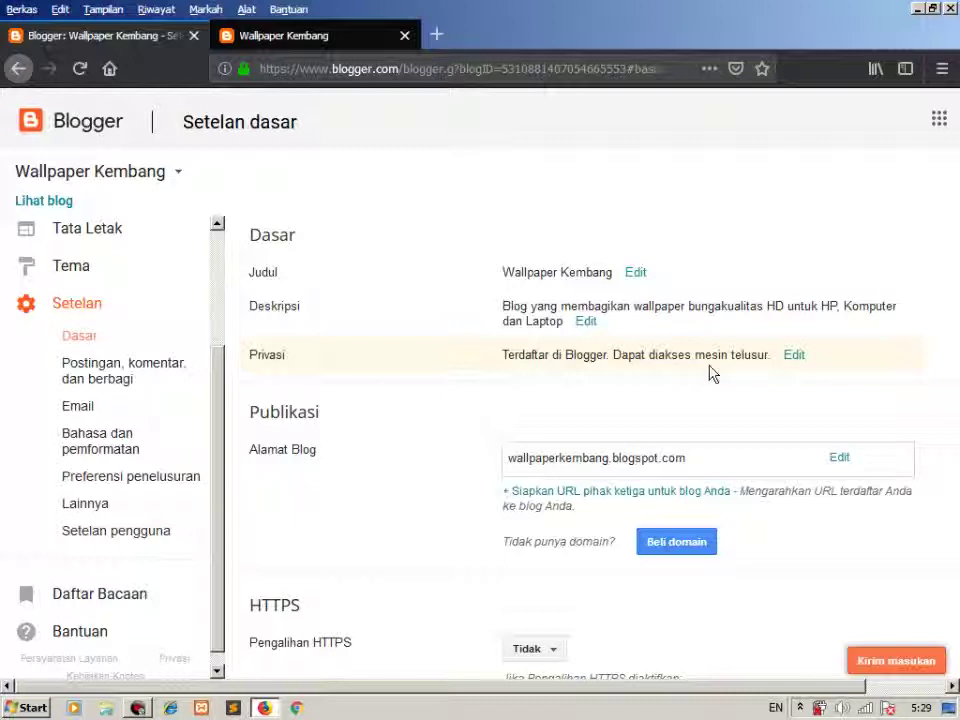
- Examine the blog's privacy options and the blog address editor, cancelling out of both
click(790, 357)
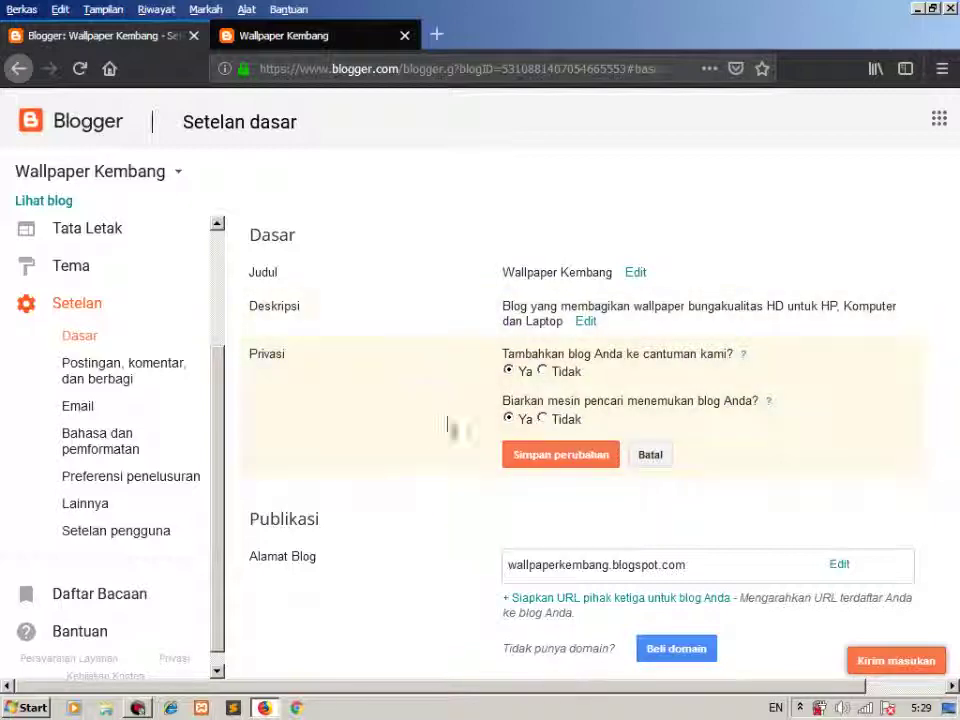
click(662, 455)
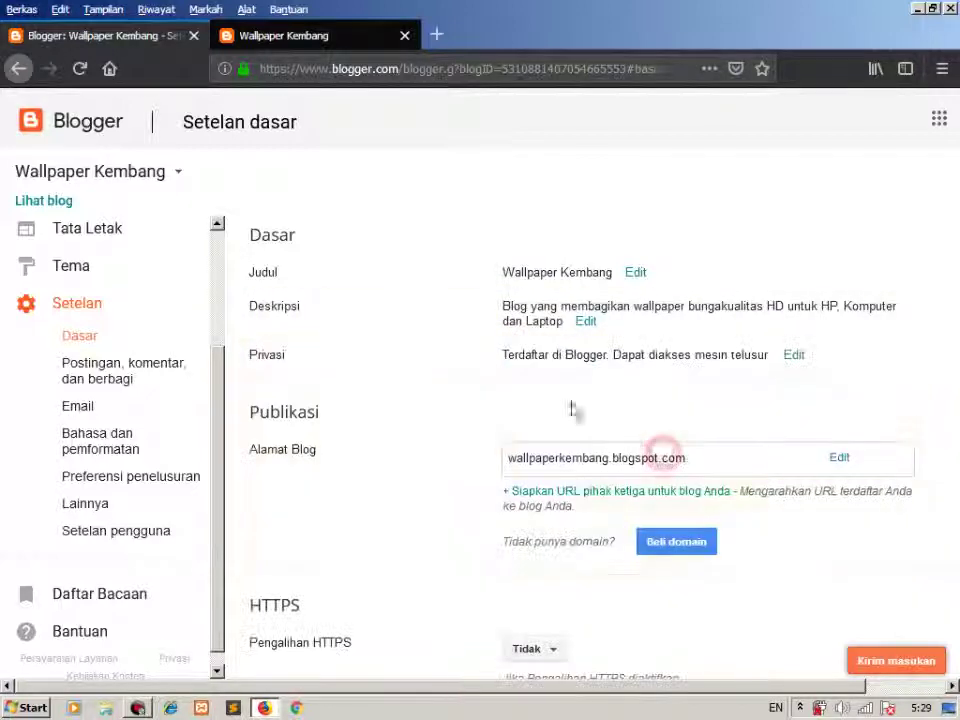
scroll(394, 424, down, 2)
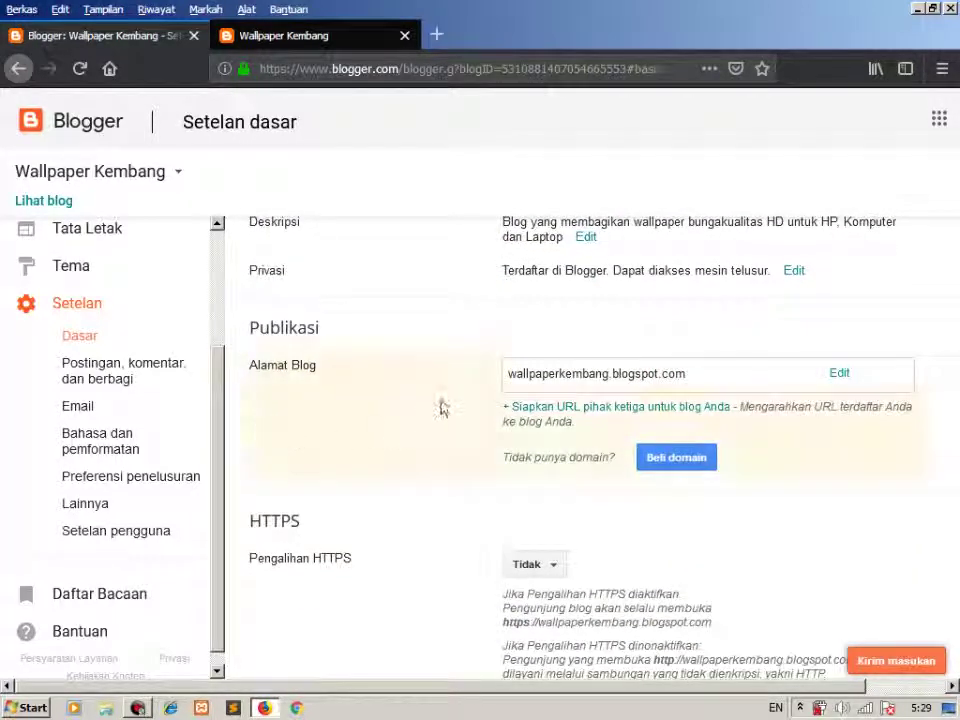
click(842, 372)
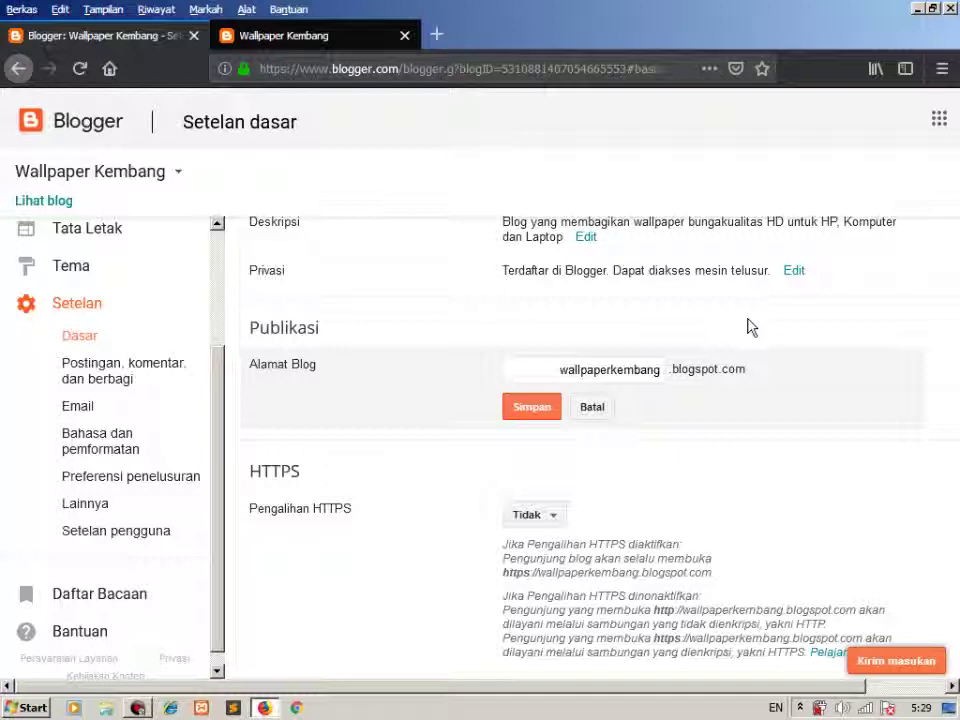
click(610, 410)
scroll(611, 412, down, 2)
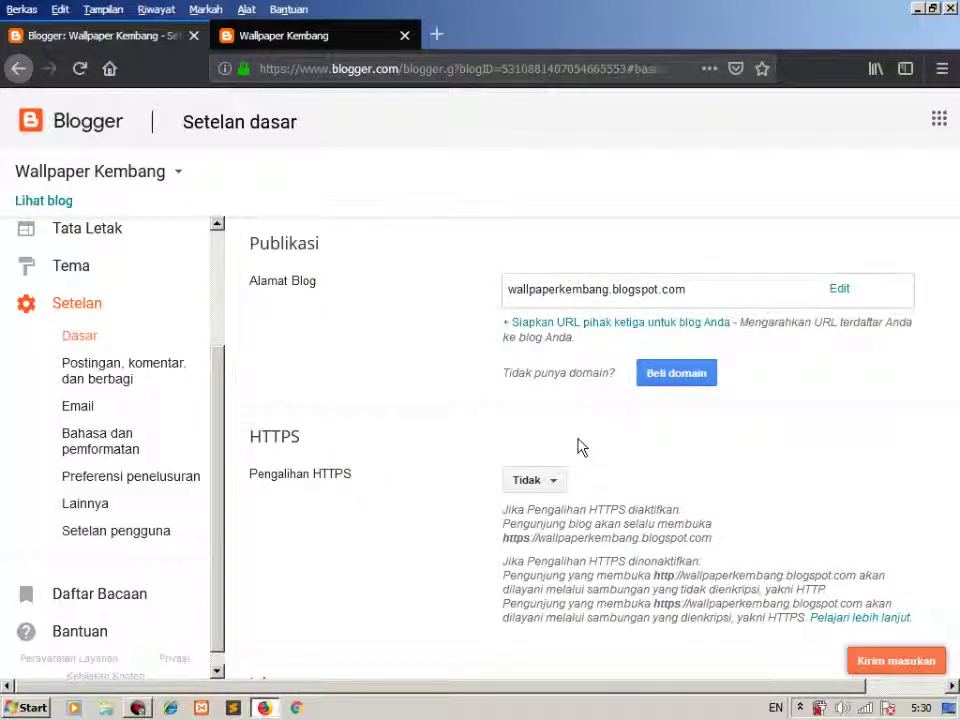
click(252, 37)
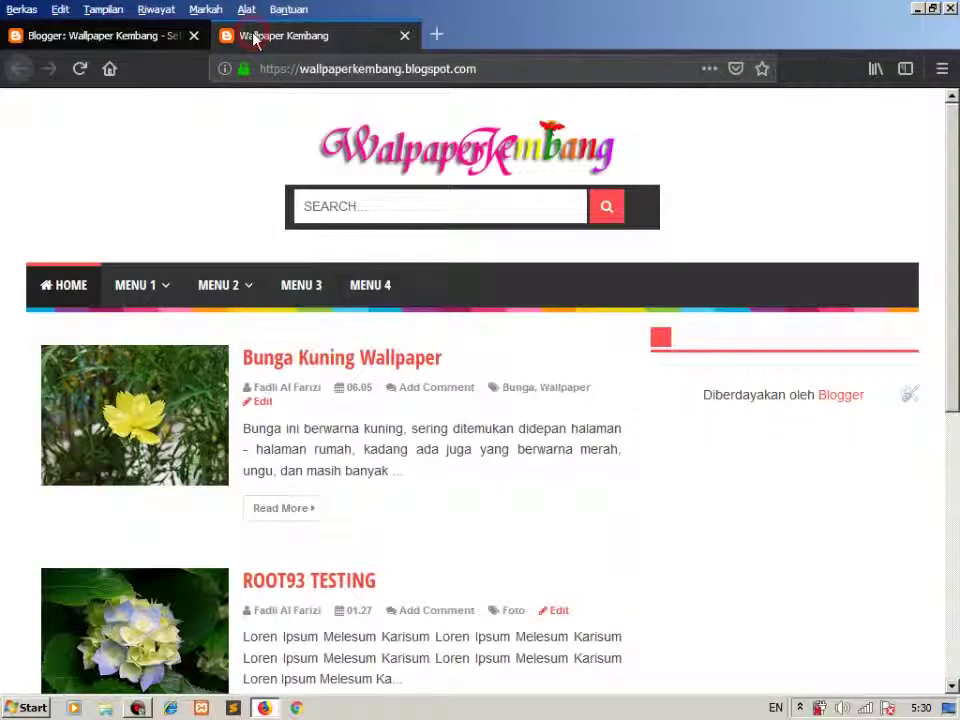
click(79, 69)
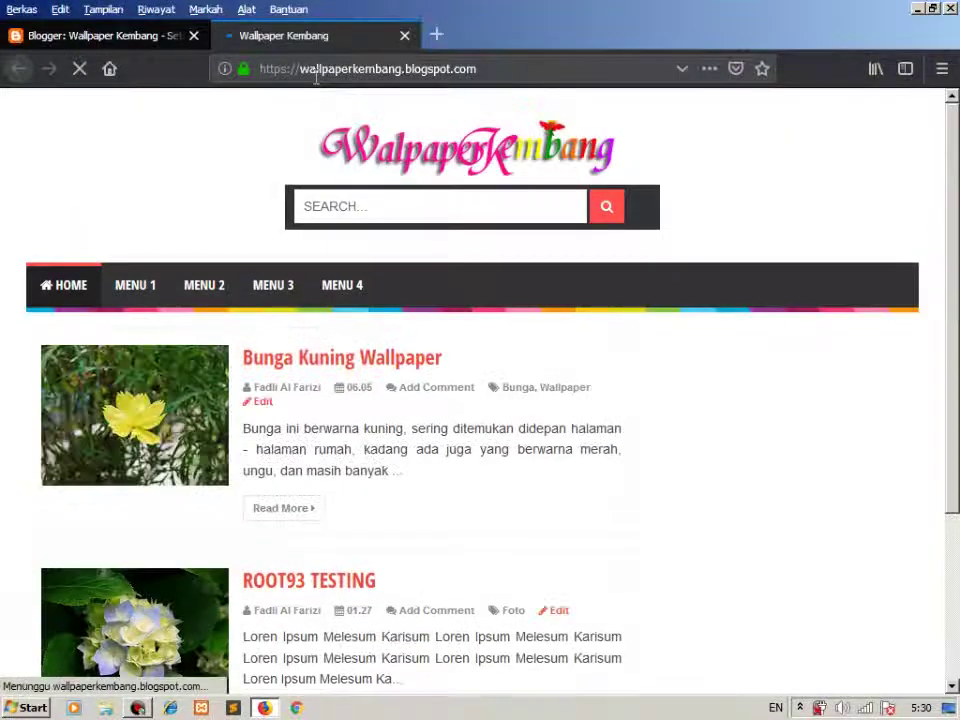
click(168, 35)
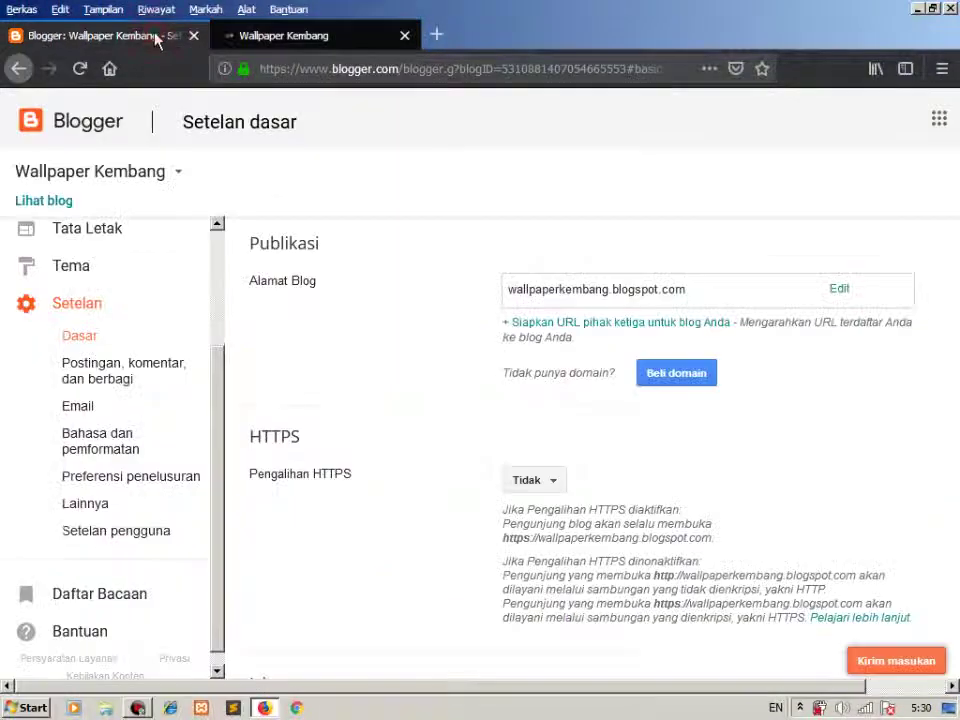
scroll(447, 364, down, 1)
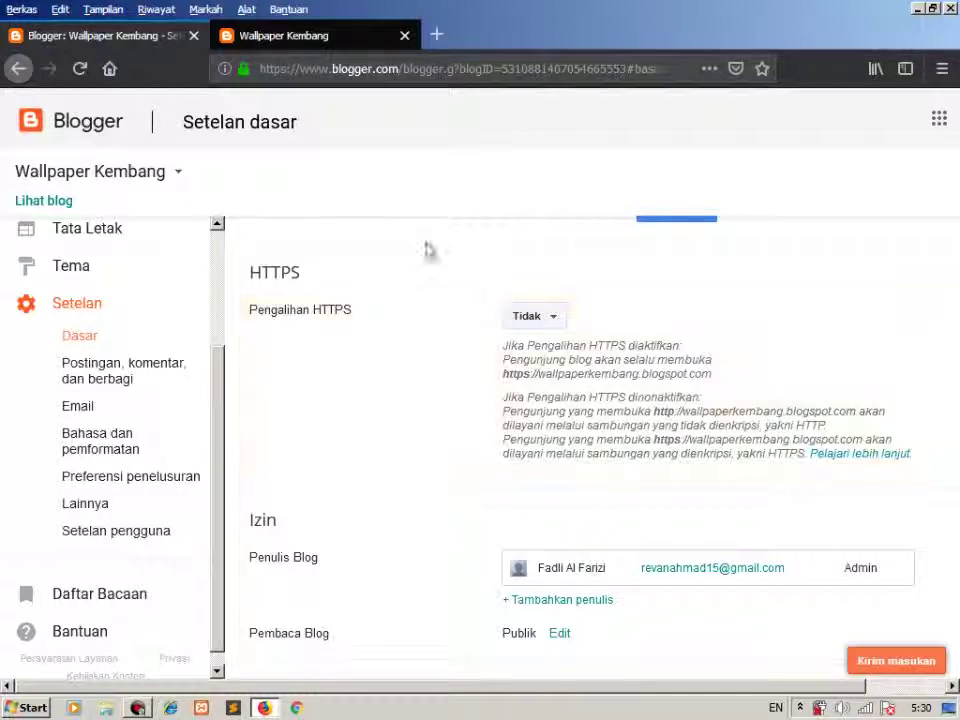
click(252, 37)
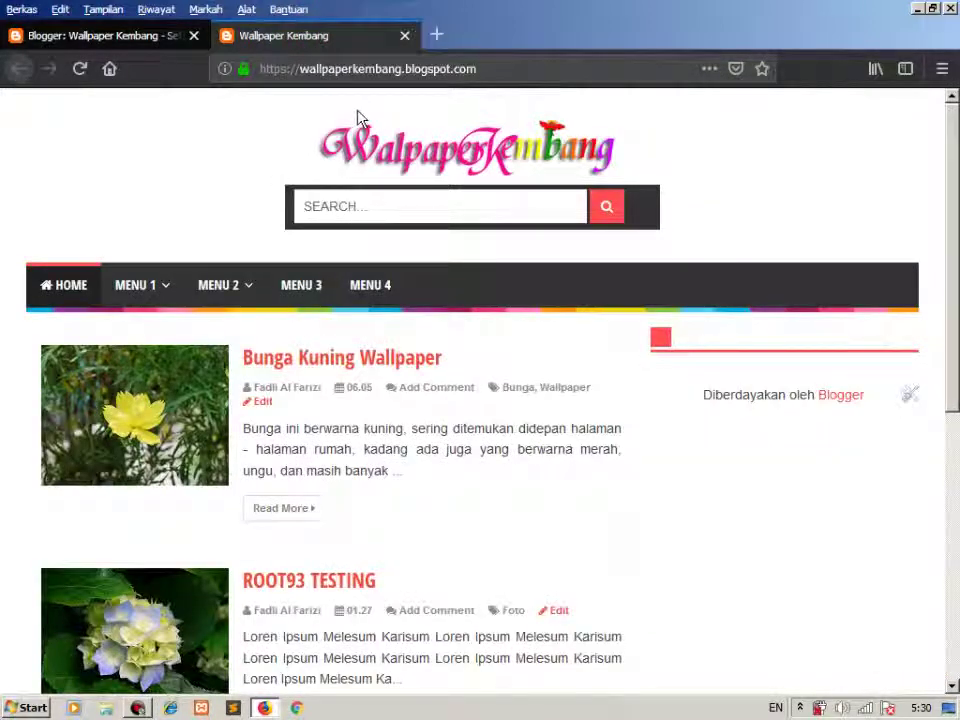
click(285, 72)
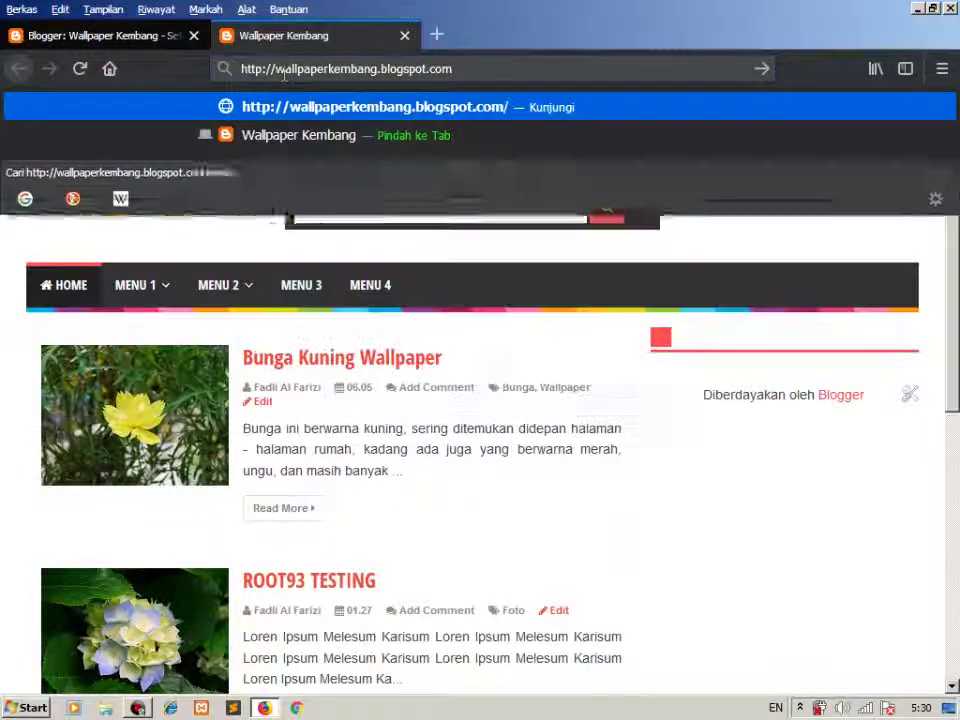
key(Return)
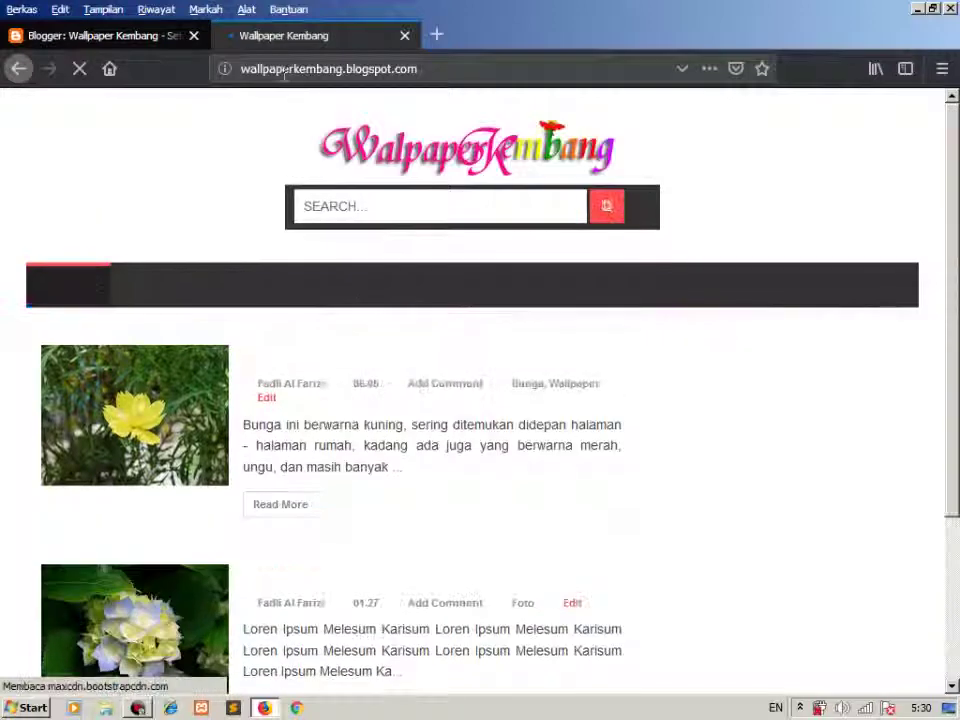
- Set the blog's HTTPS redirect (Pengalihan HTTPS) to Ya in the basic settings
click(131, 36)
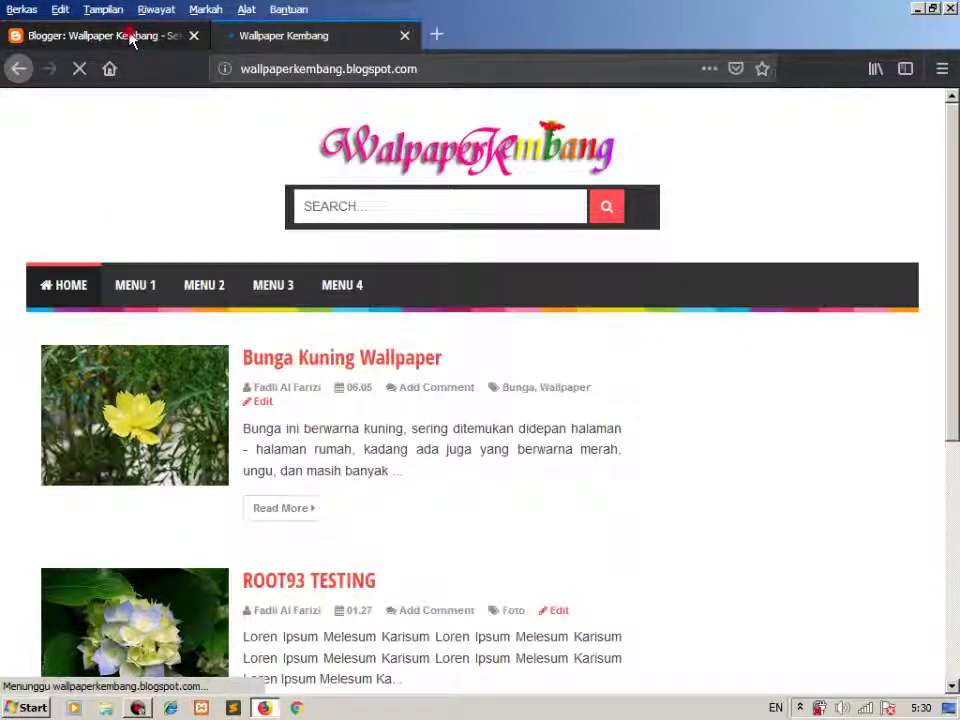
click(530, 318)
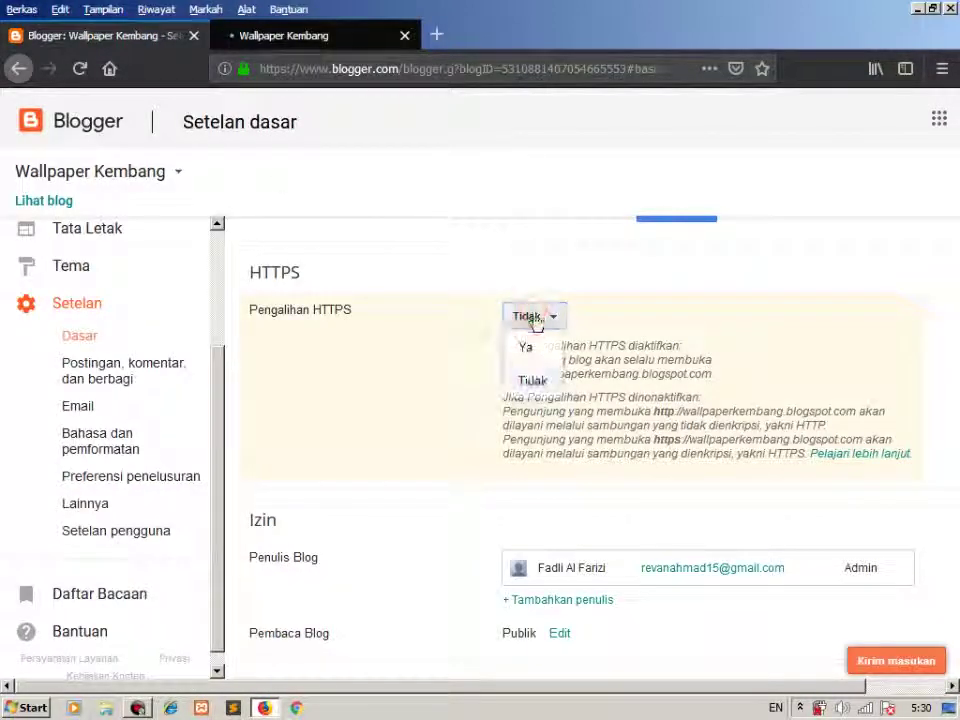
click(528, 343)
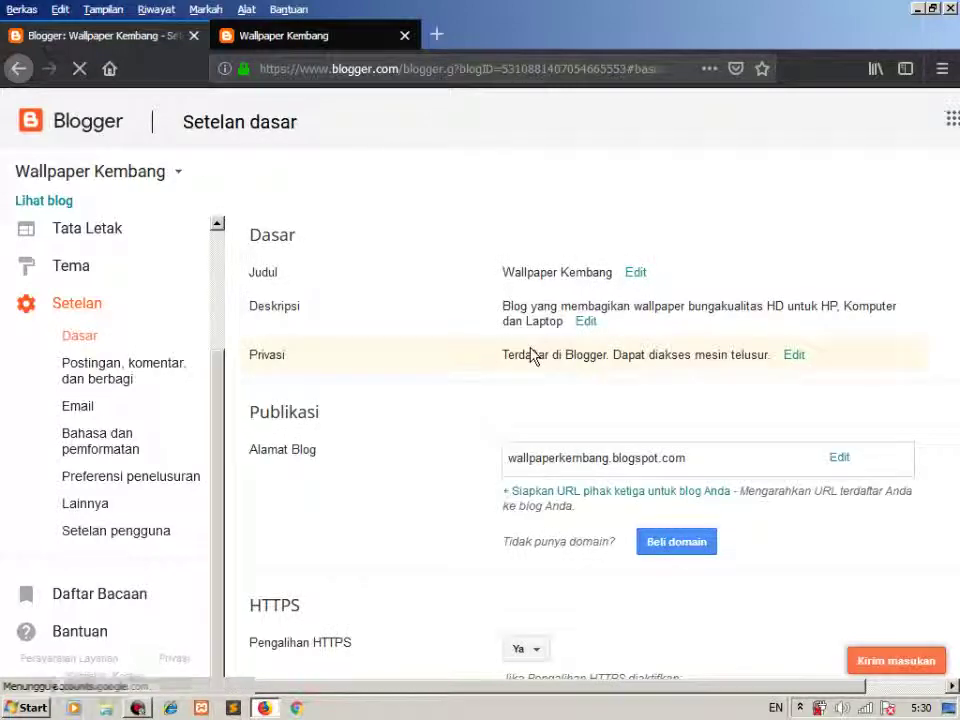
scroll(870, 480, down, 3)
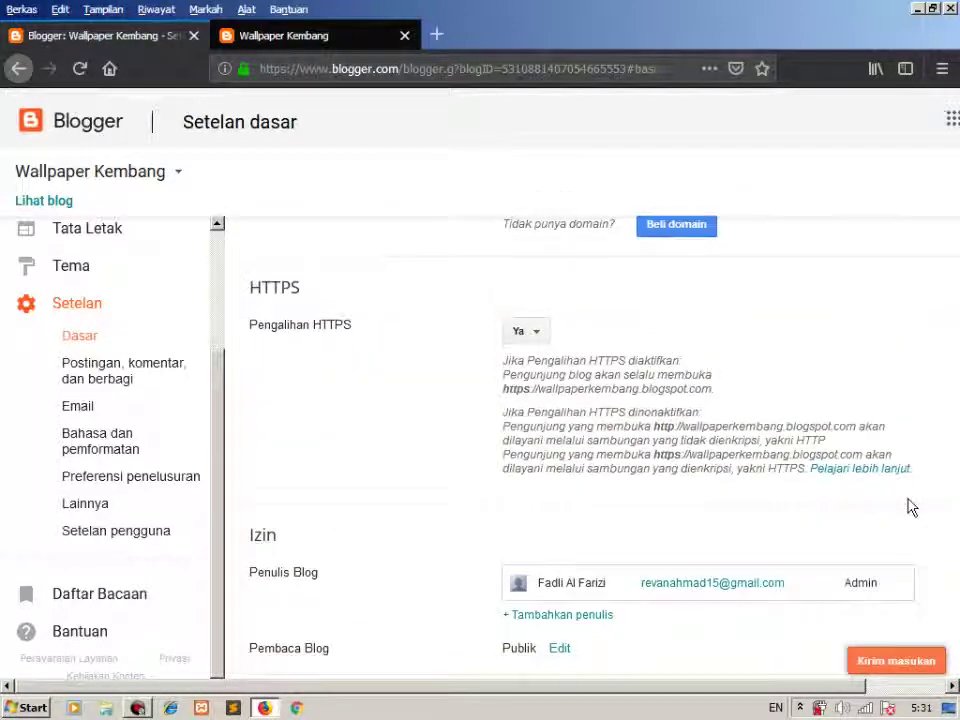
scroll(911, 508, up, 2)
scroll(868, 522, up, 2)
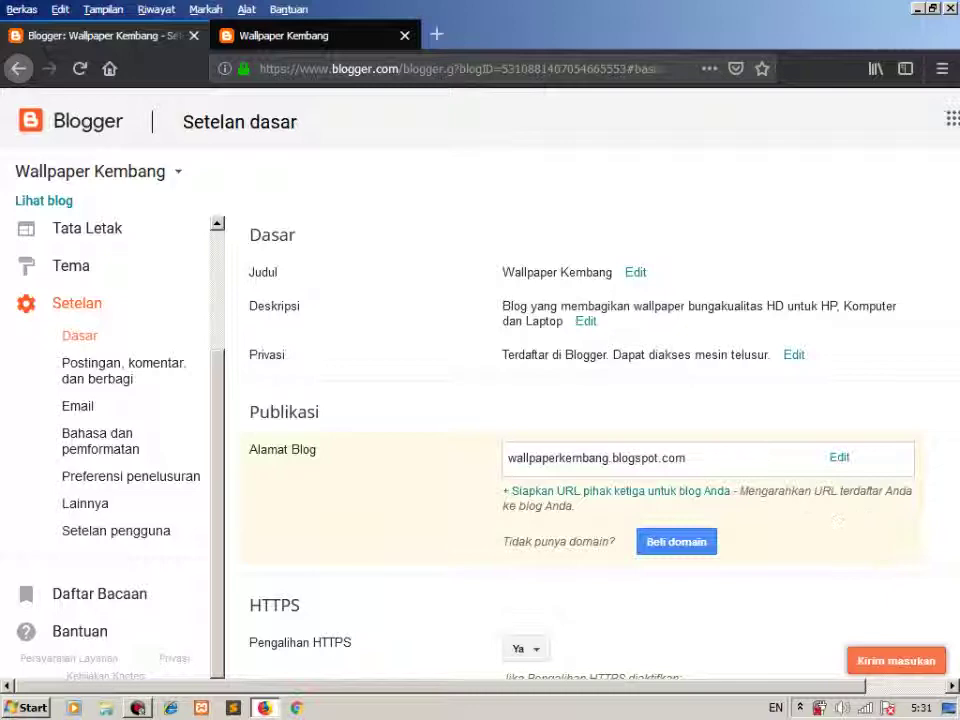
- Check the live blog's connection security information before and after loading its address again
click(340, 40)
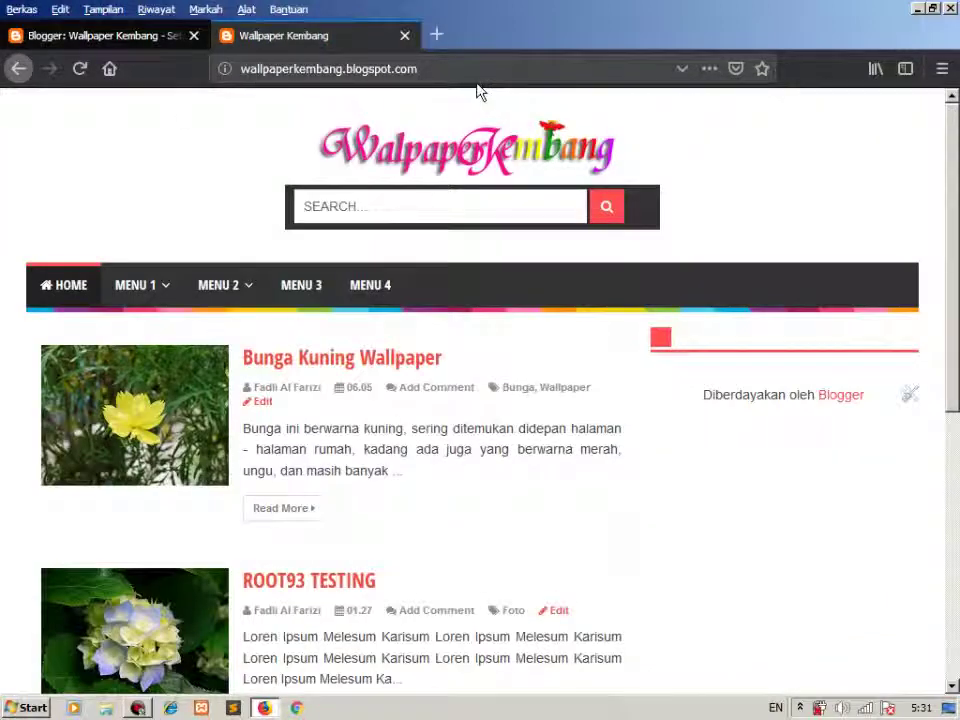
click(225, 69)
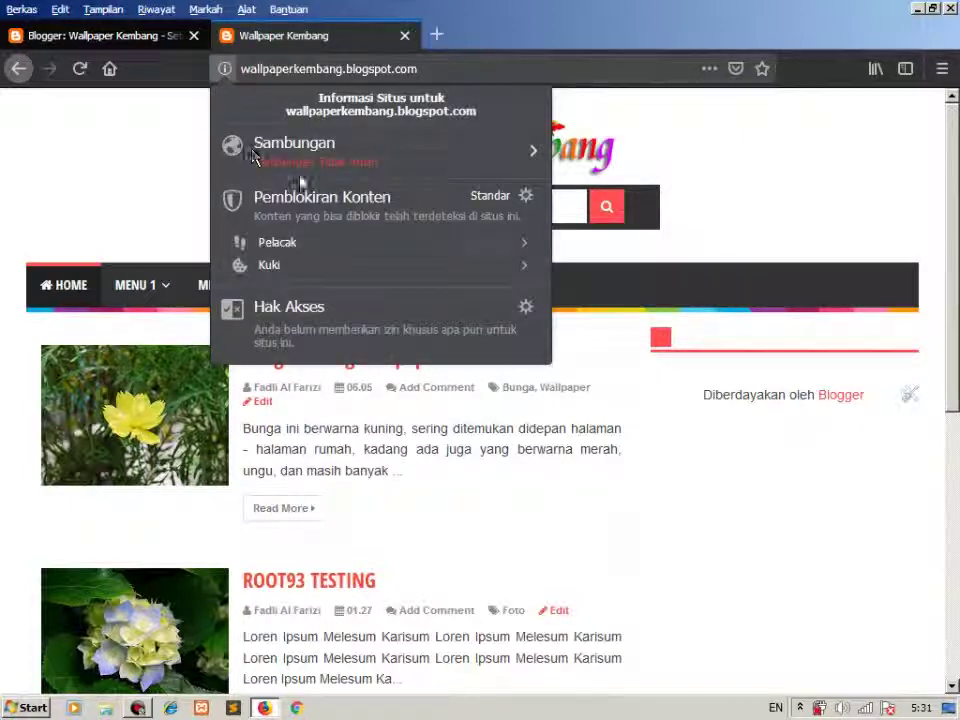
click(488, 103)
click(514, 67)
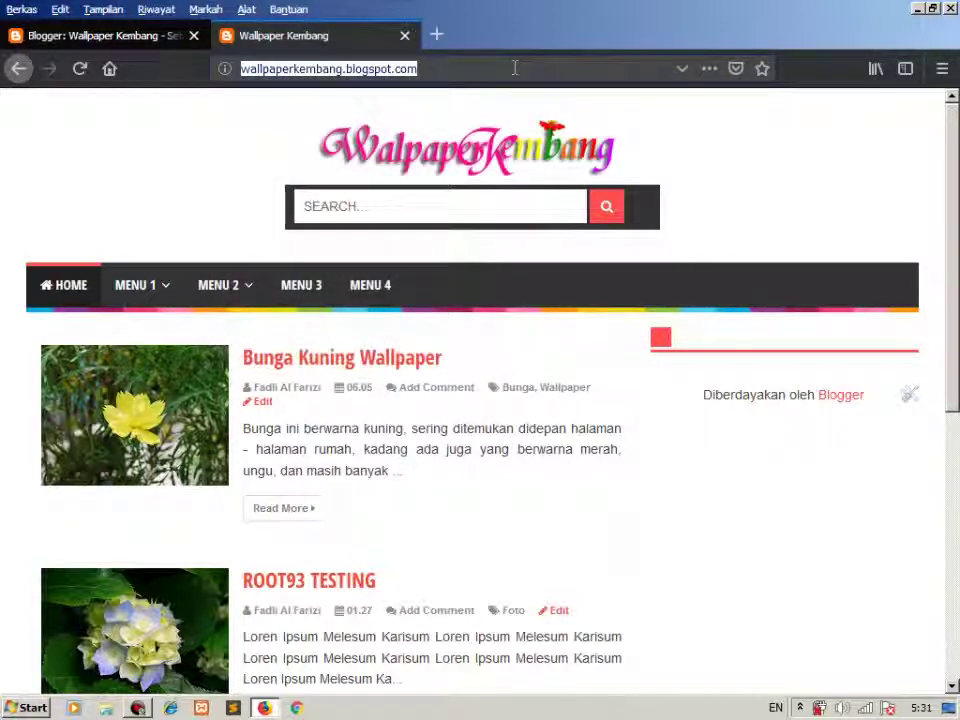
key(Return)
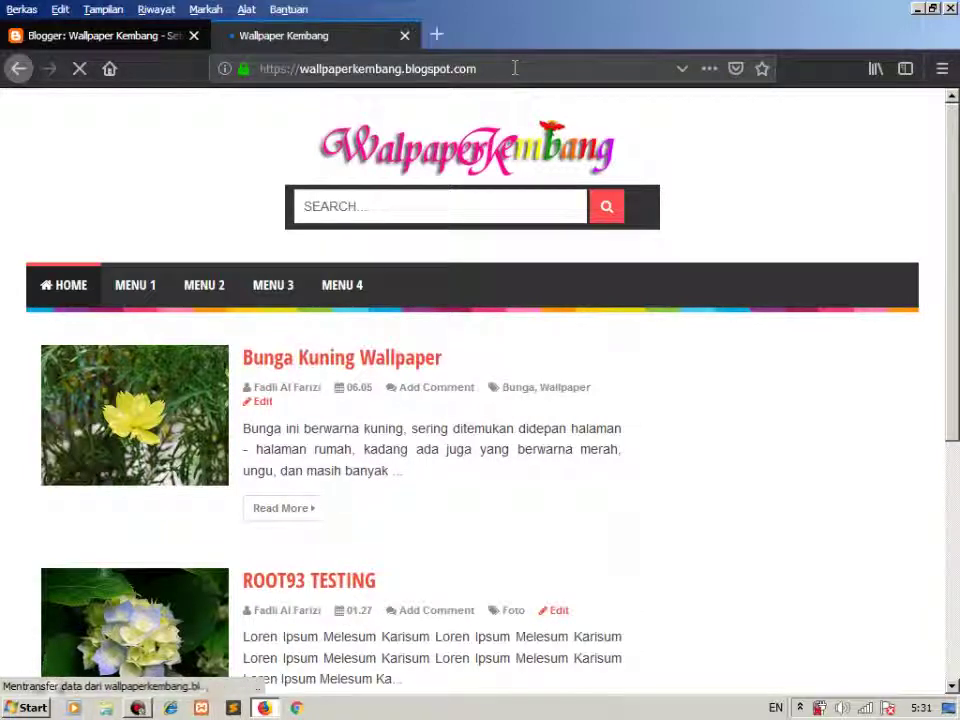
click(244, 69)
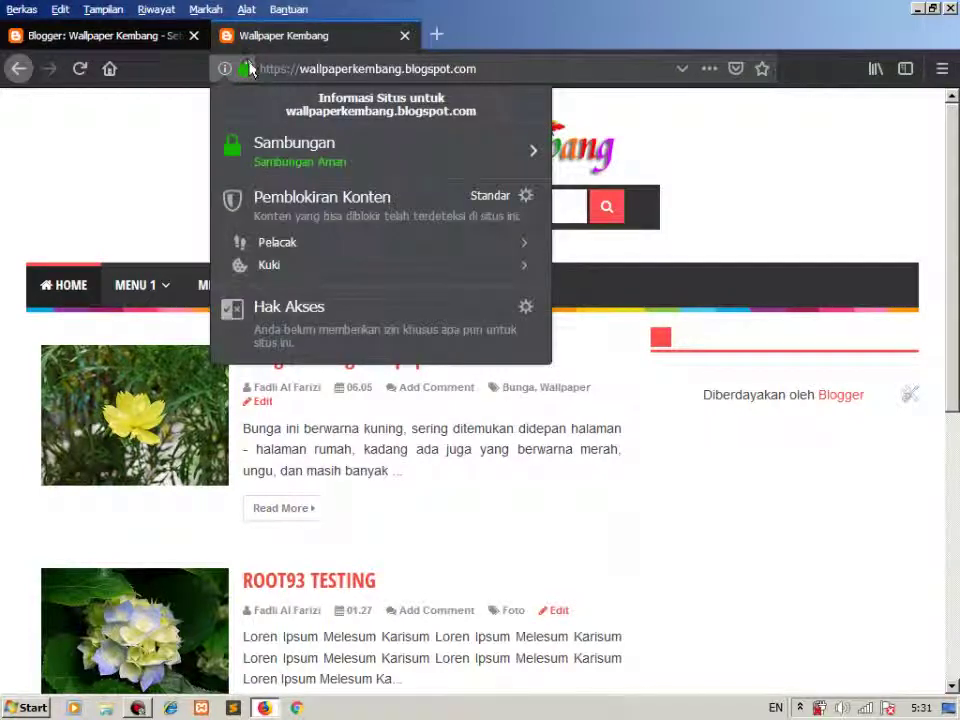
click(681, 141)
- Examine the blog reader (Pembaca Blog) access options under the permissions in the basic settings
click(97, 40)
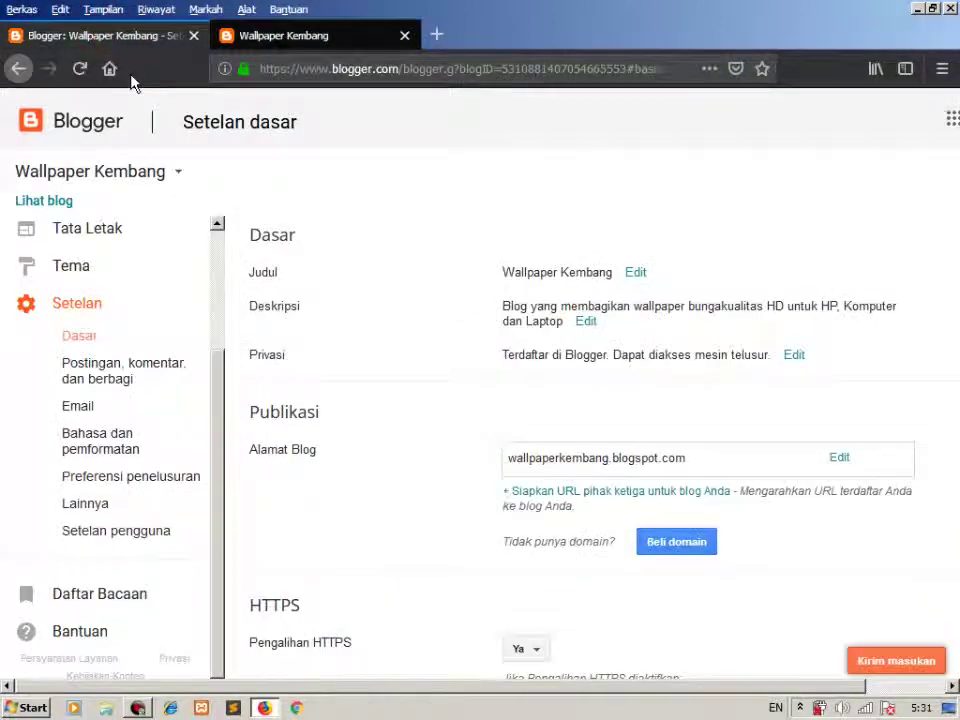
scroll(403, 257, down, 3)
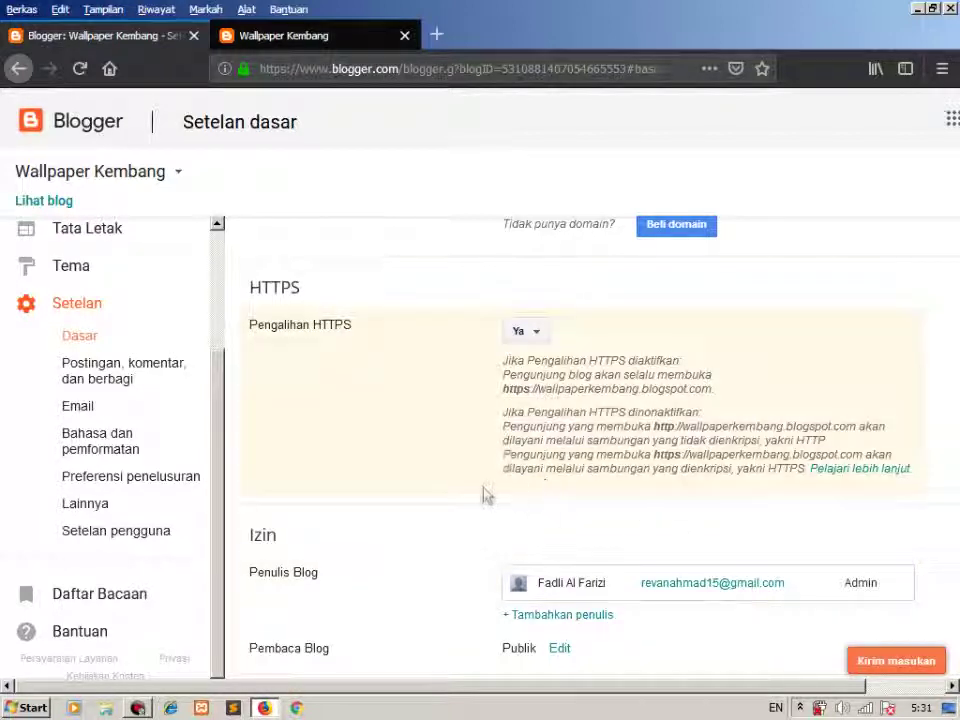
click(561, 650)
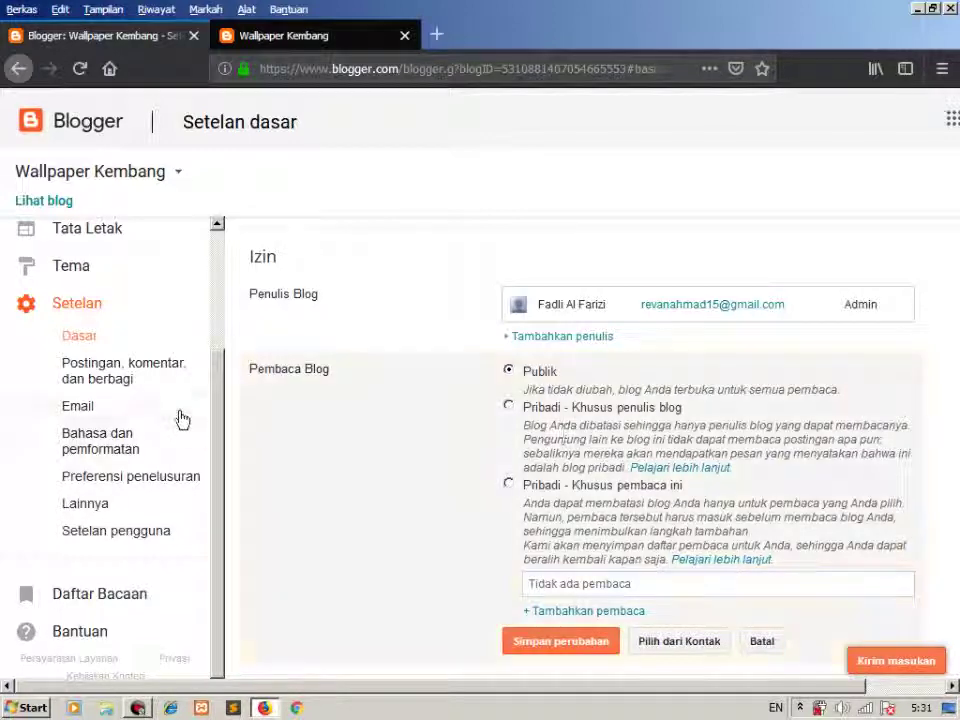
scroll(261, 454, up, 10)
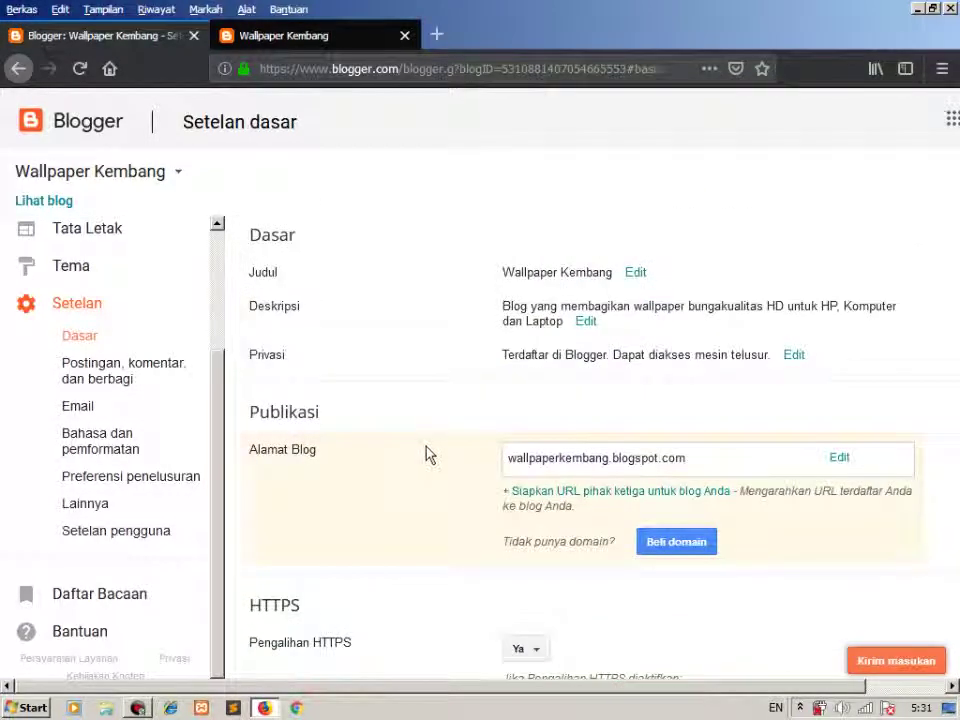
- Open the posts, comments and sharing settings and compare the main-page post limit with the live blog's post list
click(137, 378)
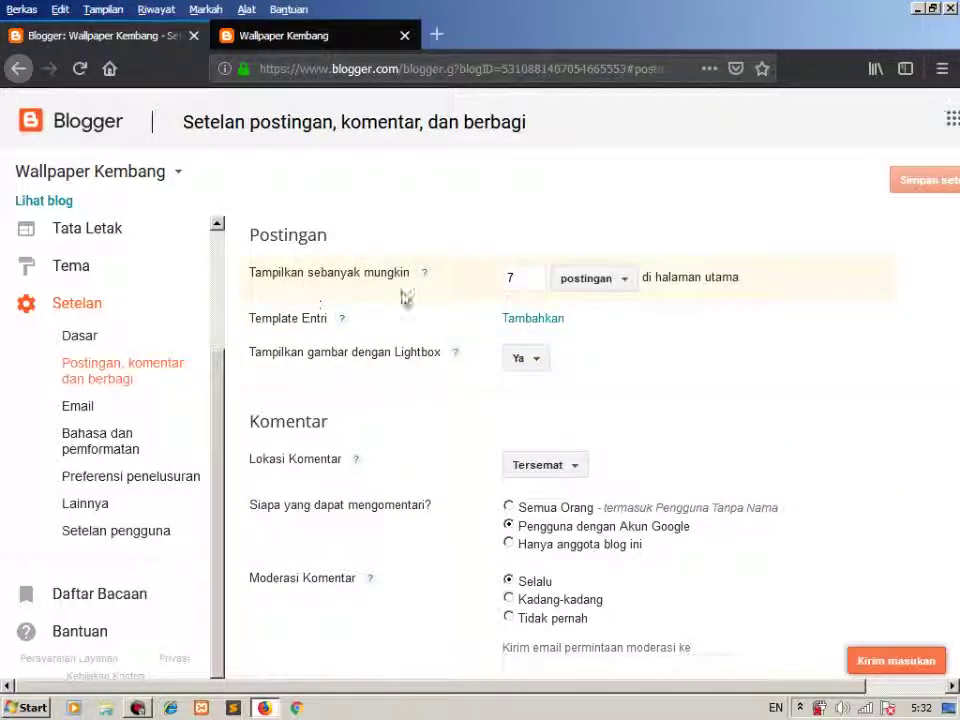
double_click(515, 281)
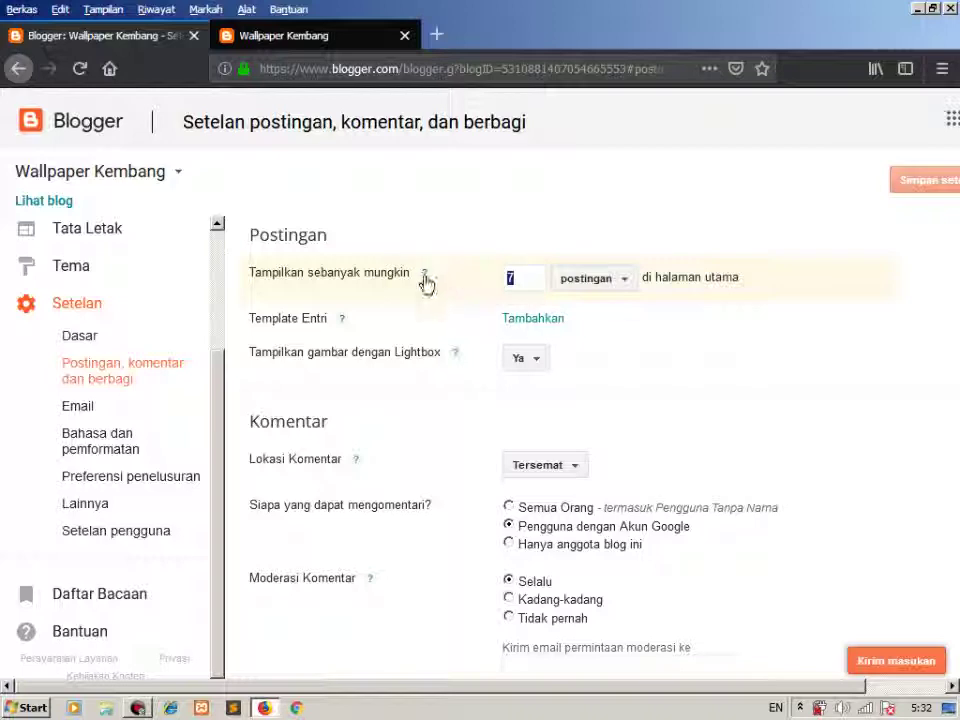
click(323, 36)
scroll(363, 264, down, 3)
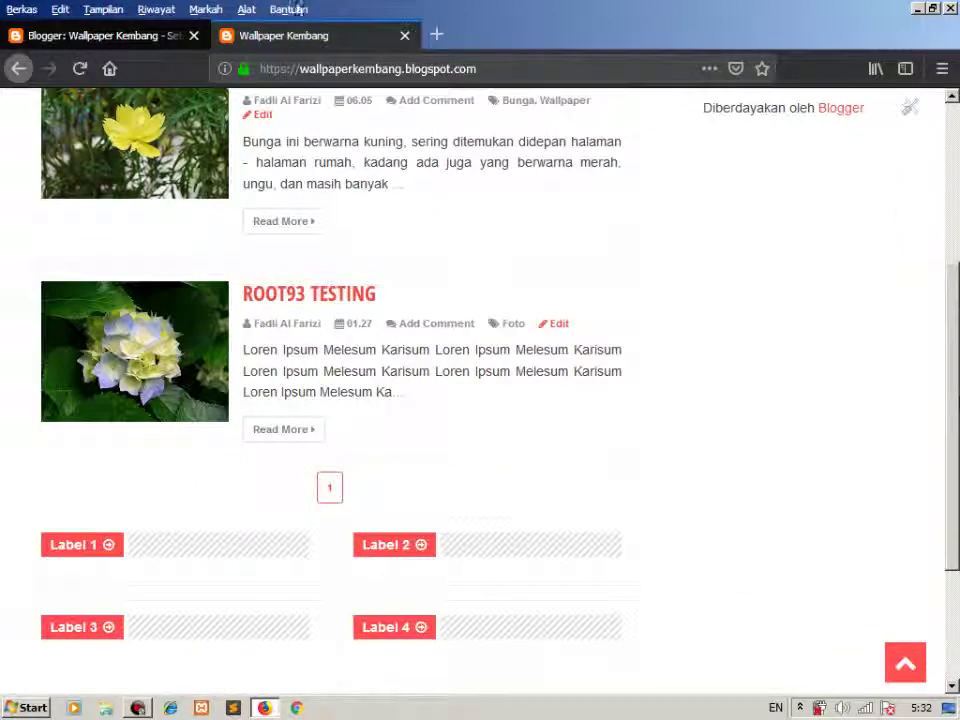
- Compare the Lightbox image setting with the live blog by enlarging and closing the photo in the Bunga Kuning Wallpaper post
click(139, 32)
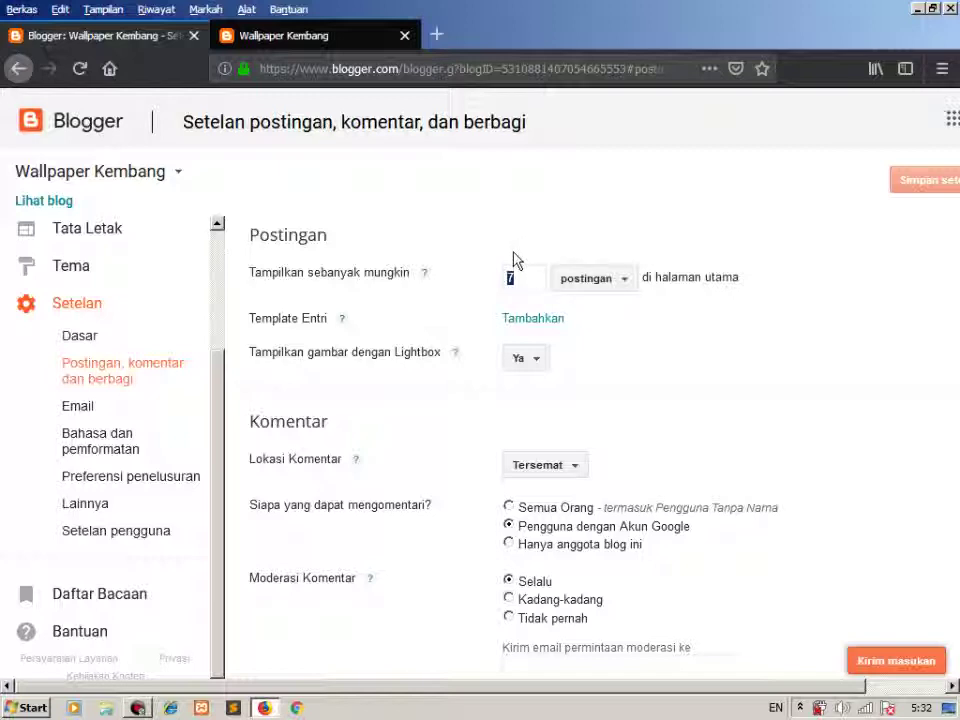
scroll(514, 261, down, 2)
scroll(420, 443, up, 2)
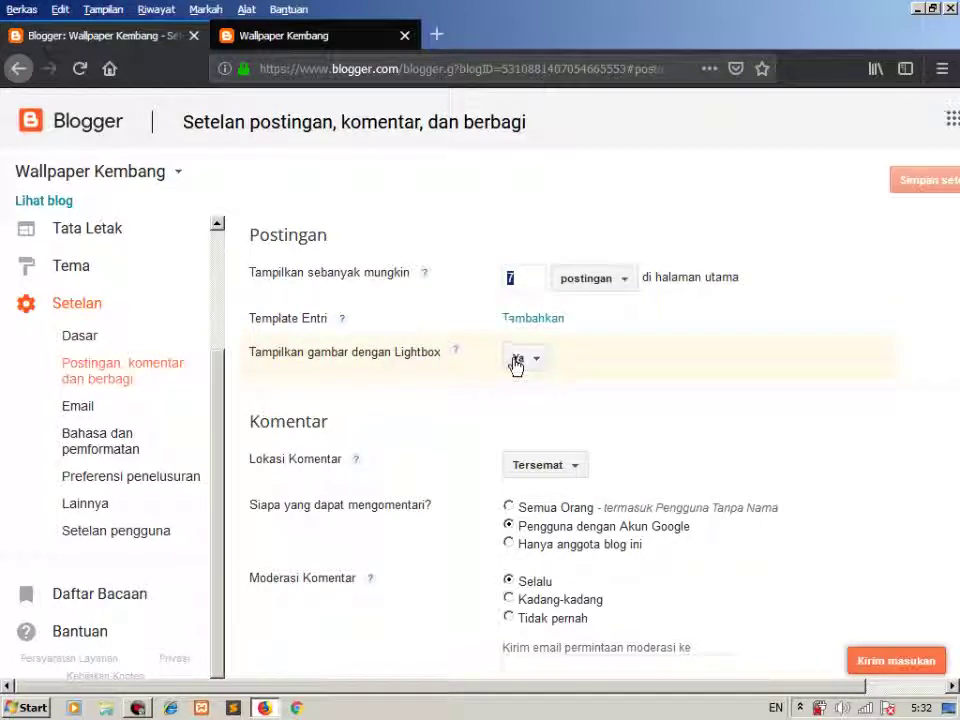
click(343, 38)
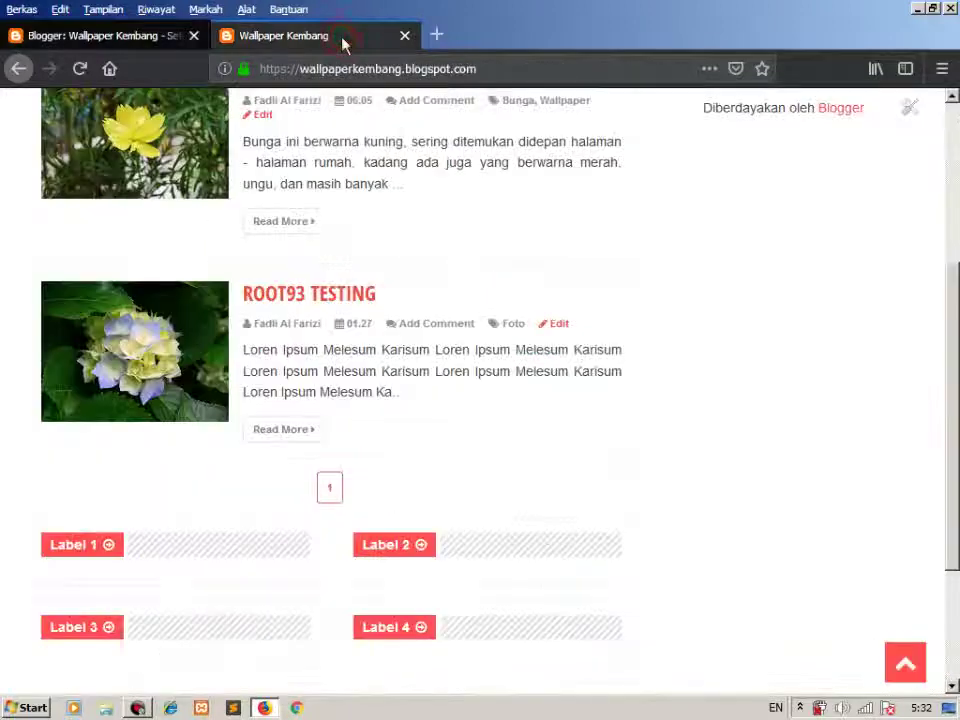
scroll(504, 257, up, 3)
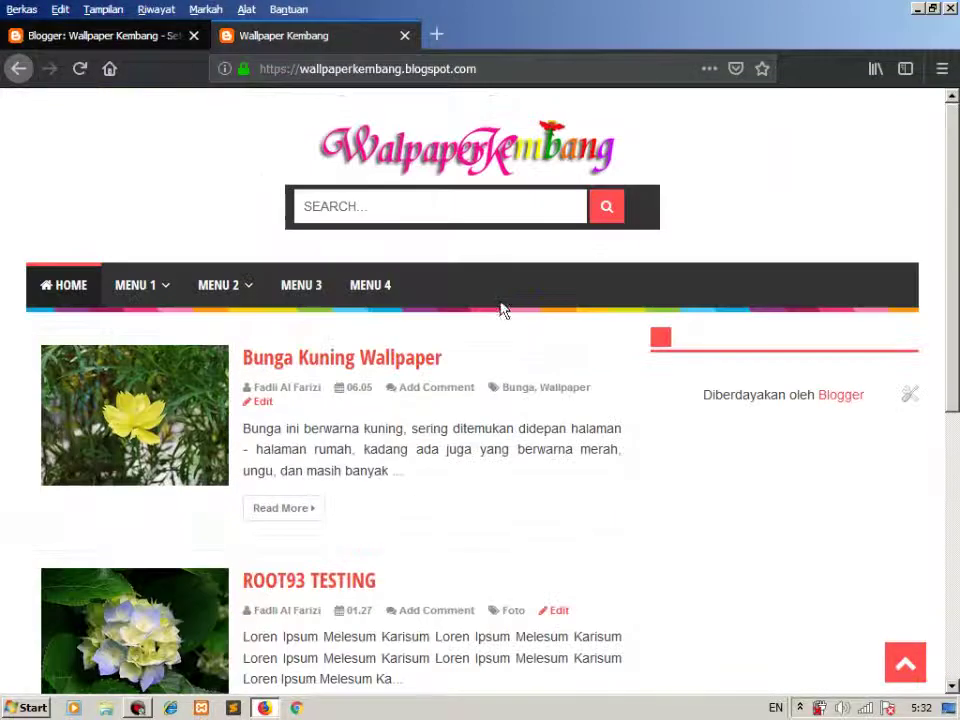
click(418, 358)
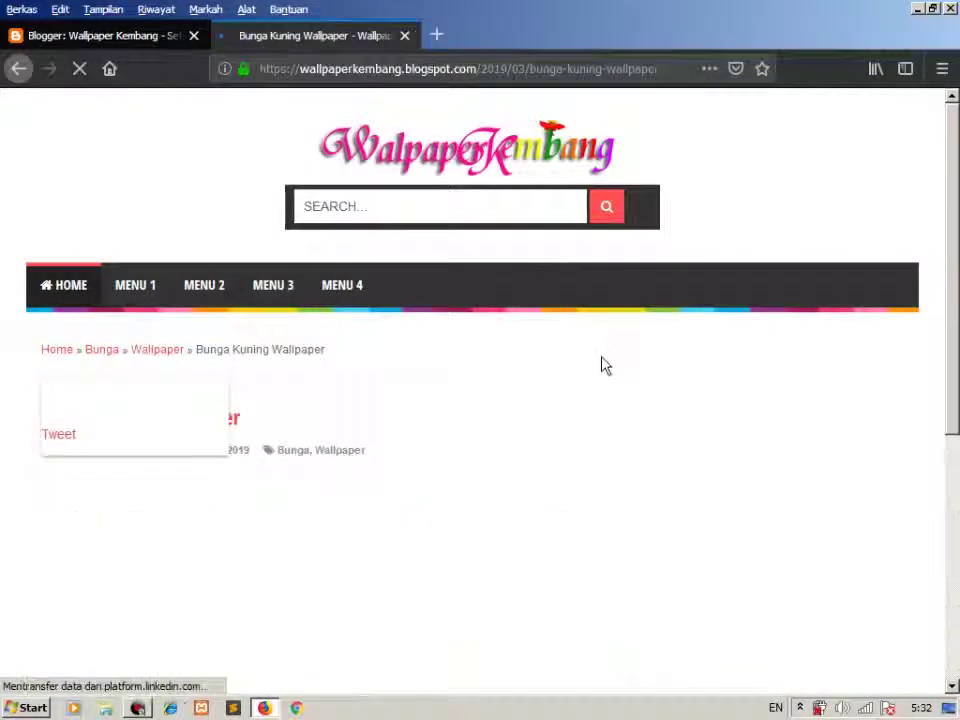
scroll(603, 364, down, 5)
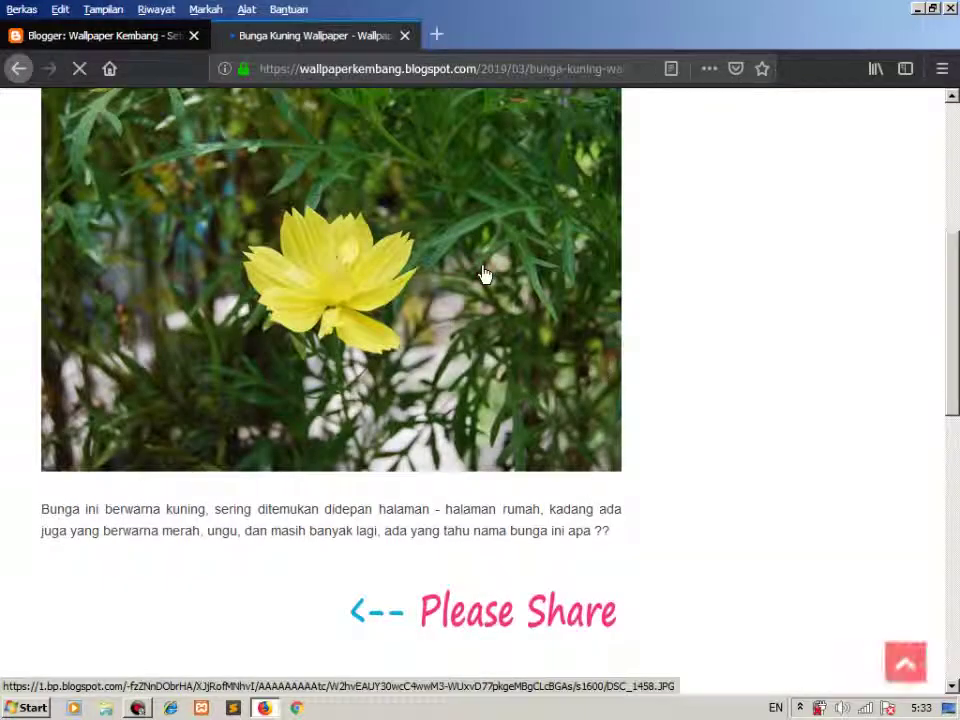
click(536, 469)
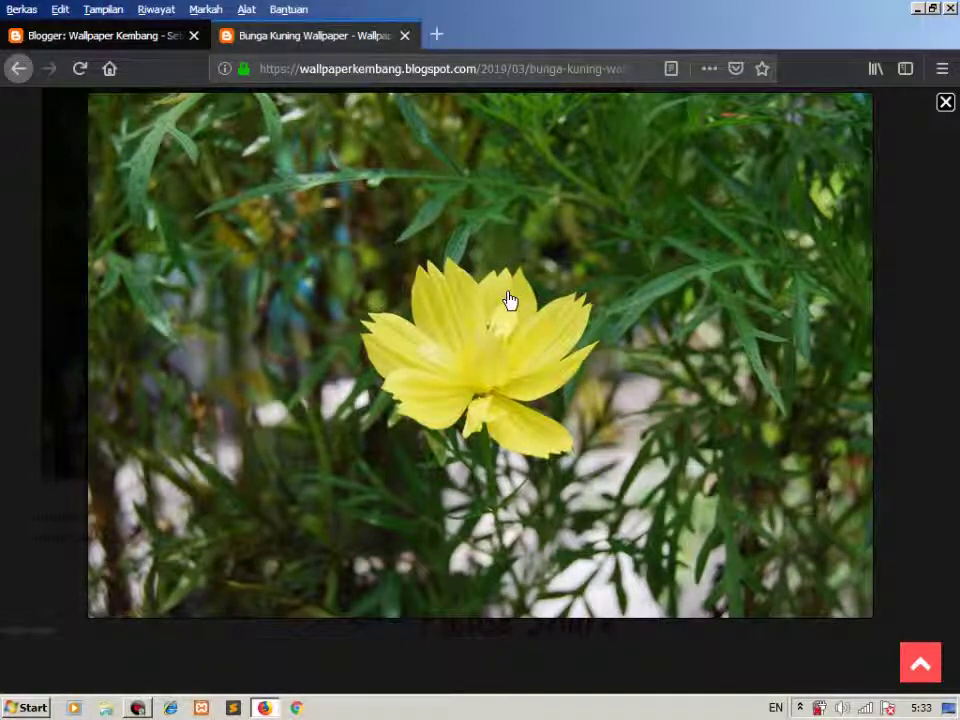
click(946, 104)
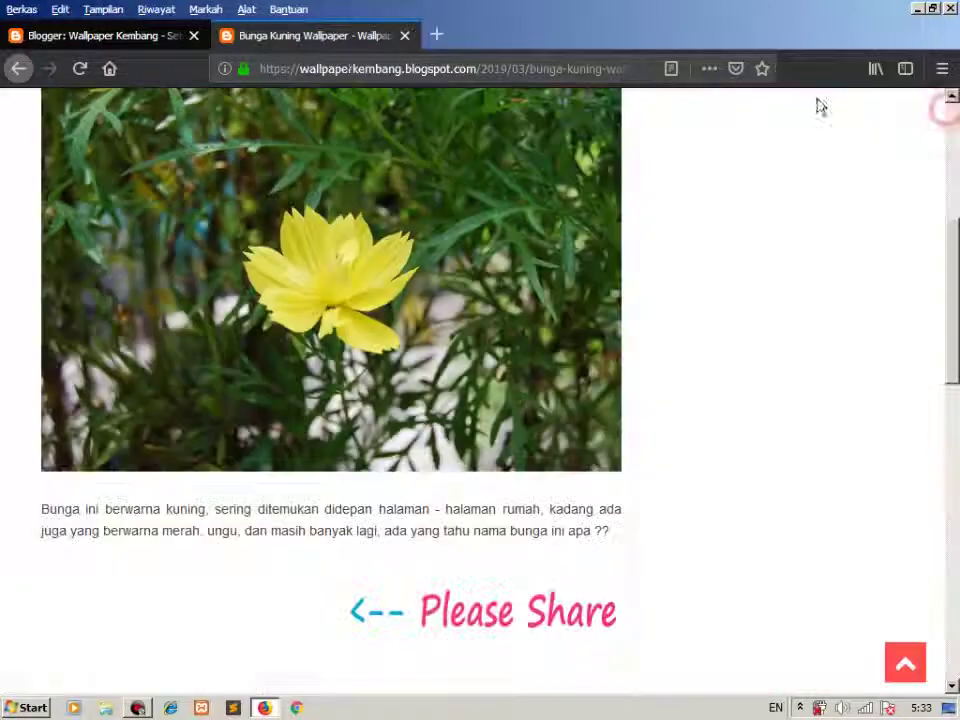
- Add an empty entry template (Template Entri) in the post settings and read its help explanation
click(166, 36)
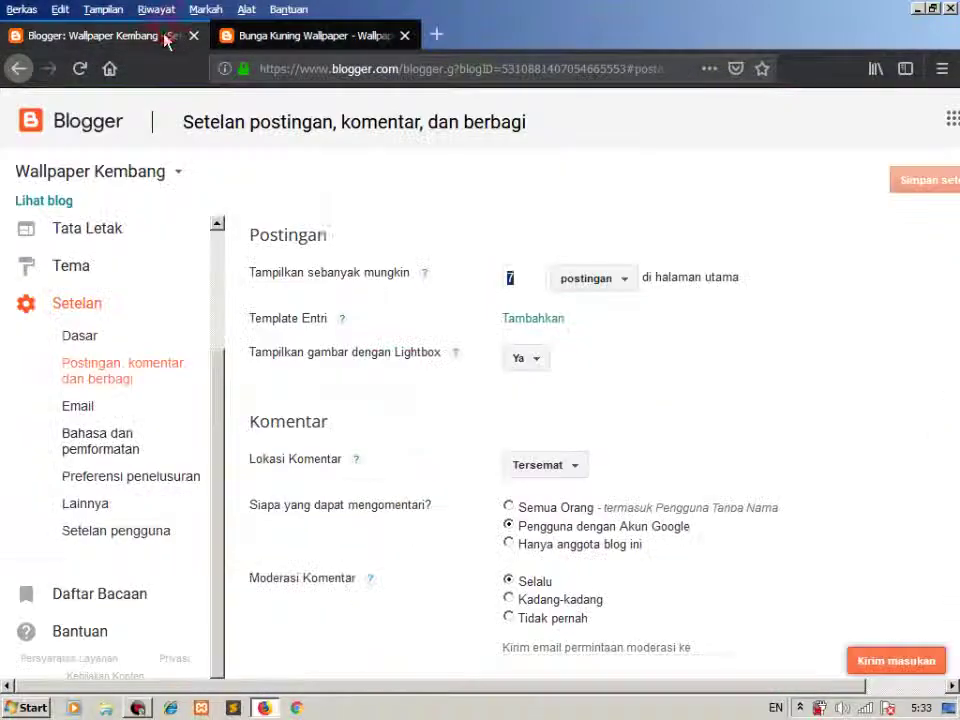
click(527, 322)
click(527, 322)
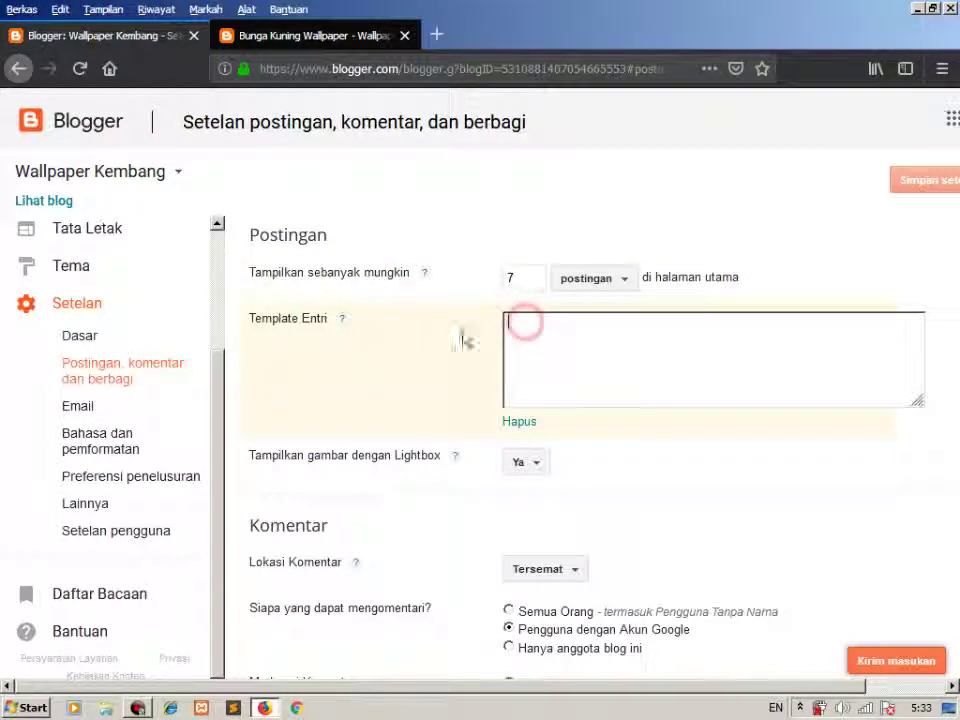
click(341, 324)
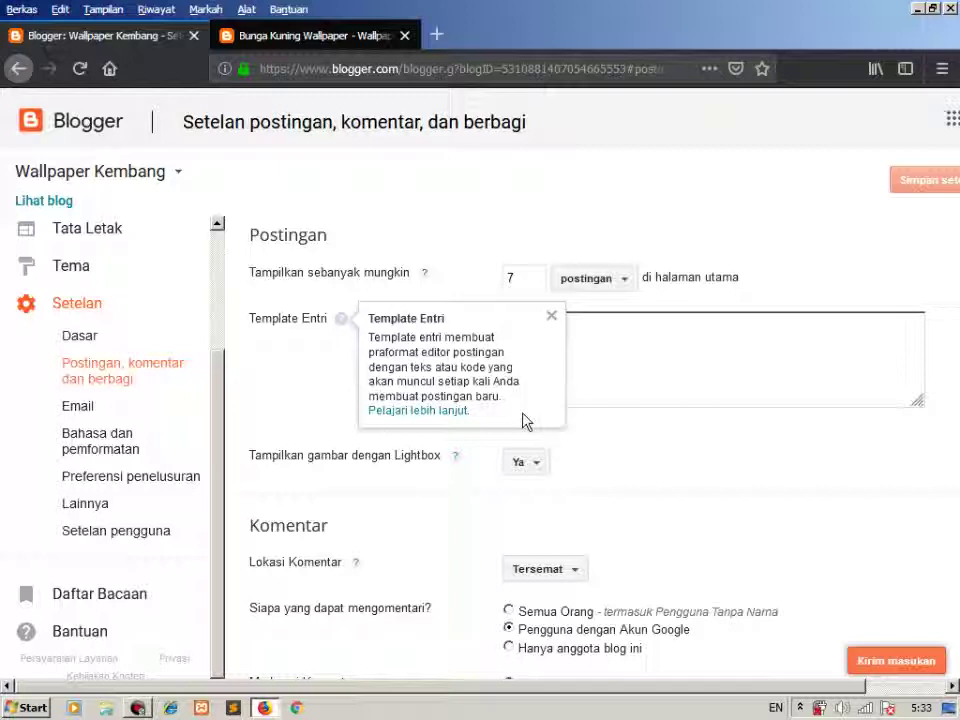
click(651, 364)
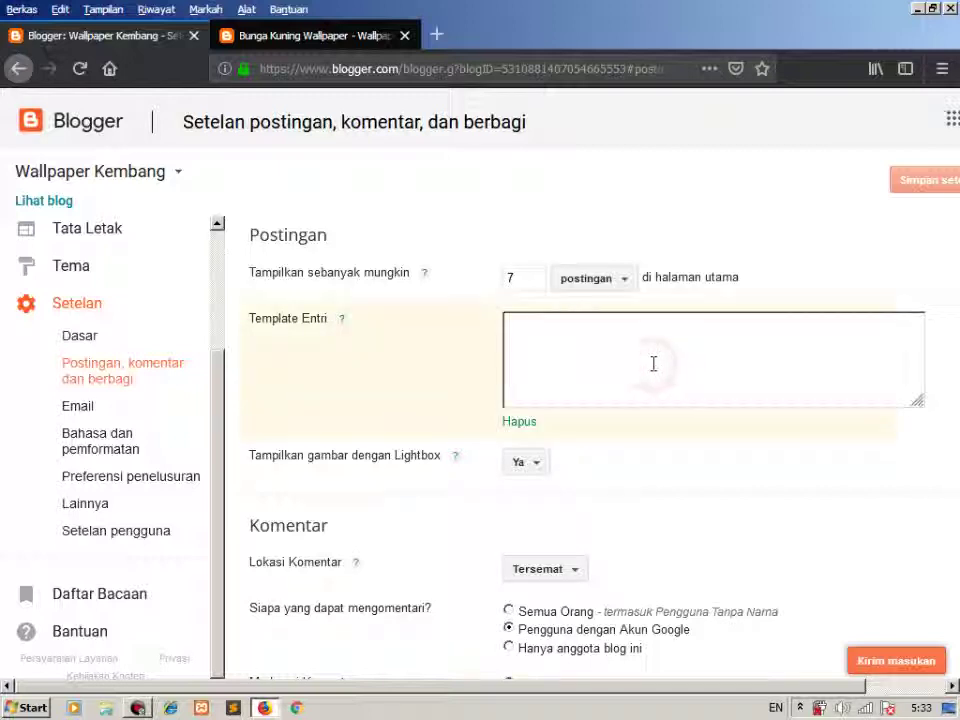
- Open the reading list (Daftar Bacaan) in a separate tab, look through its posts, and close the live blog post
right_click(127, 595)
click(242, 405)
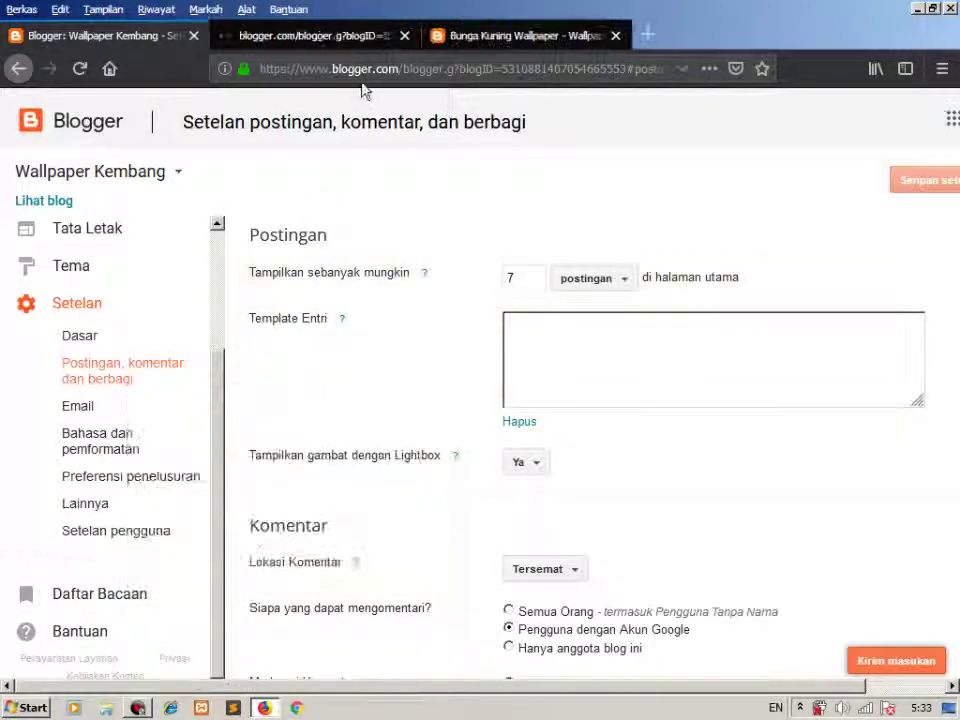
click(330, 35)
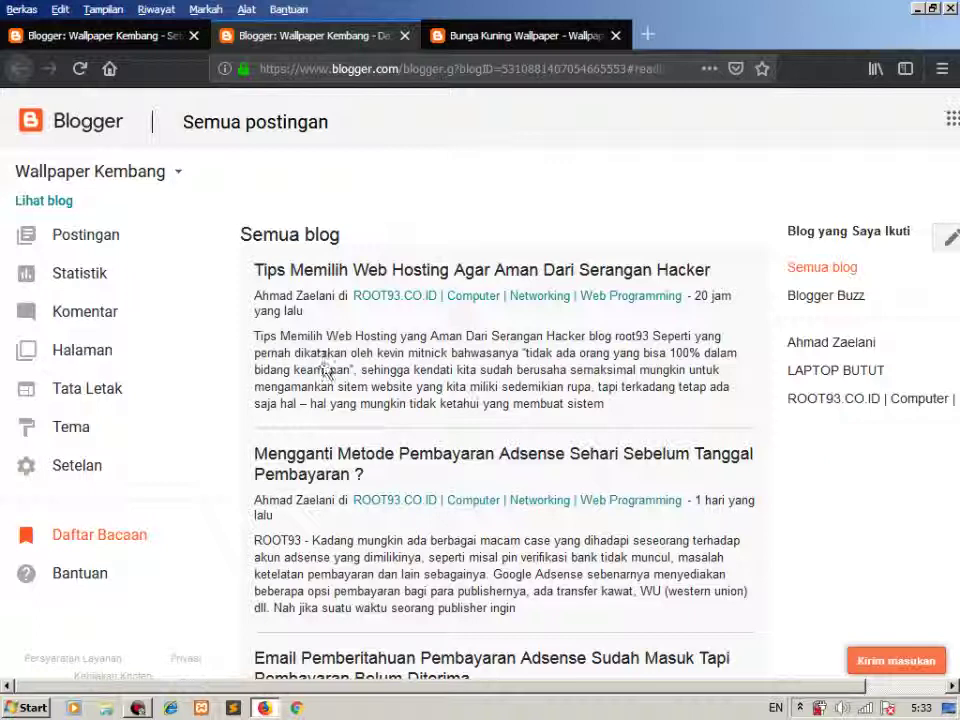
click(606, 403)
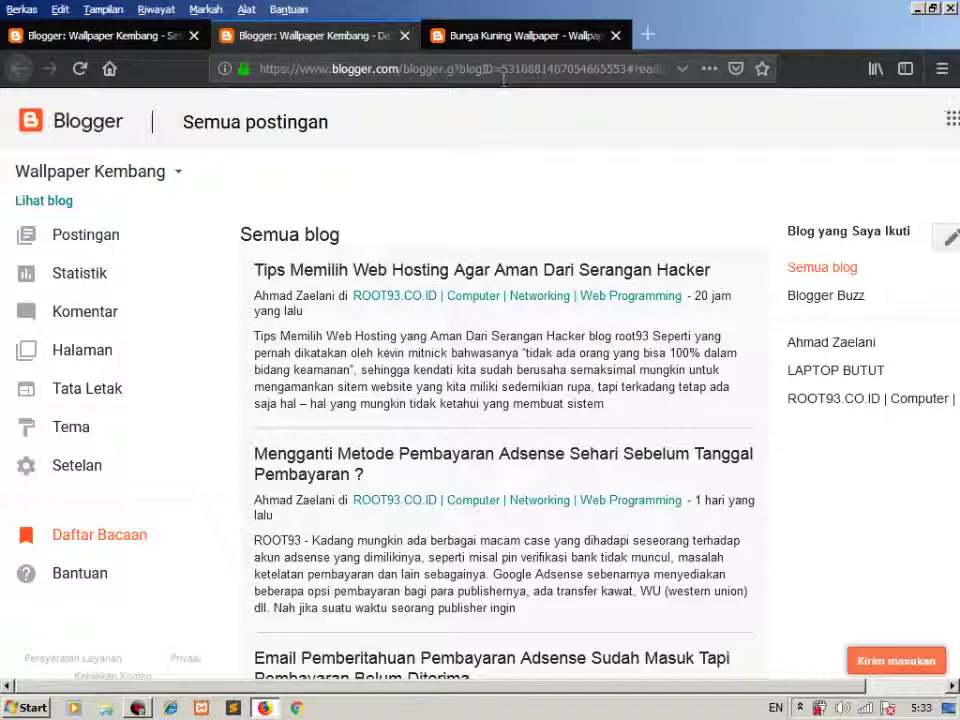
scroll(514, 240, down, 8)
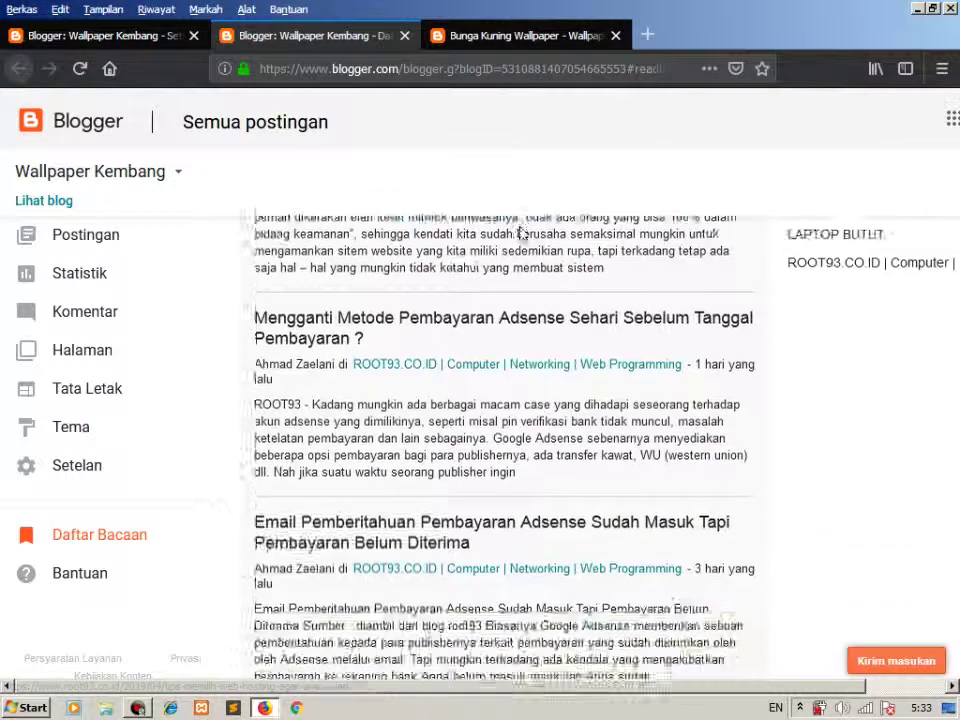
scroll(514, 240, up, 6)
click(528, 37)
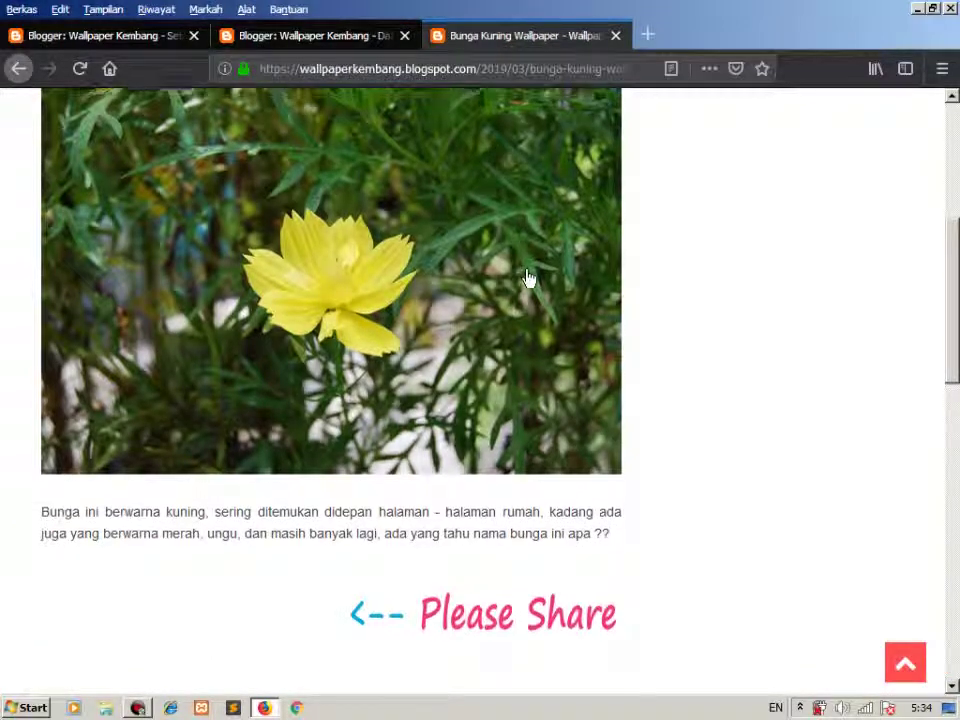
scroll(529, 200, up, 10)
click(615, 35)
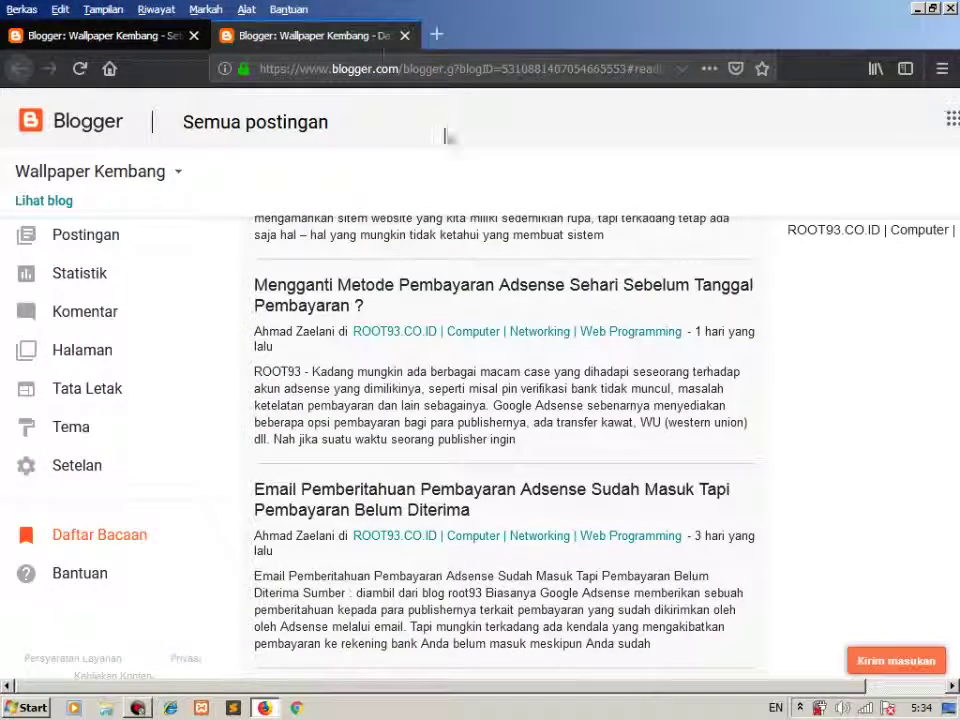
- In the comment settings, set comment moderation to Tidak pernah and word verification (Tampilkan verifikasi kata) to Tidak
click(139, 35)
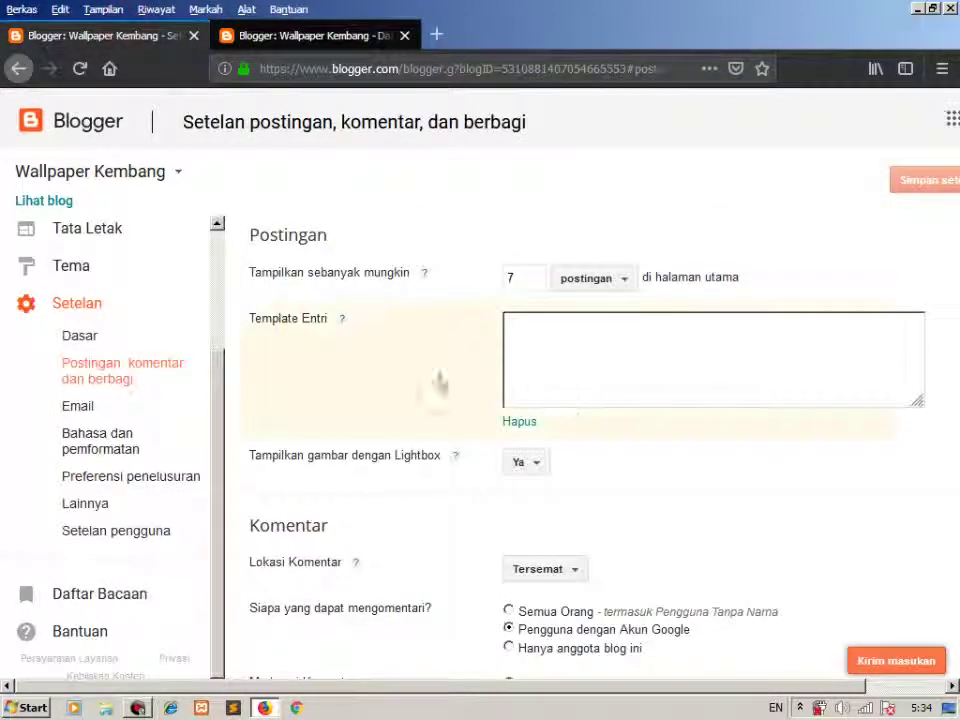
click(555, 333)
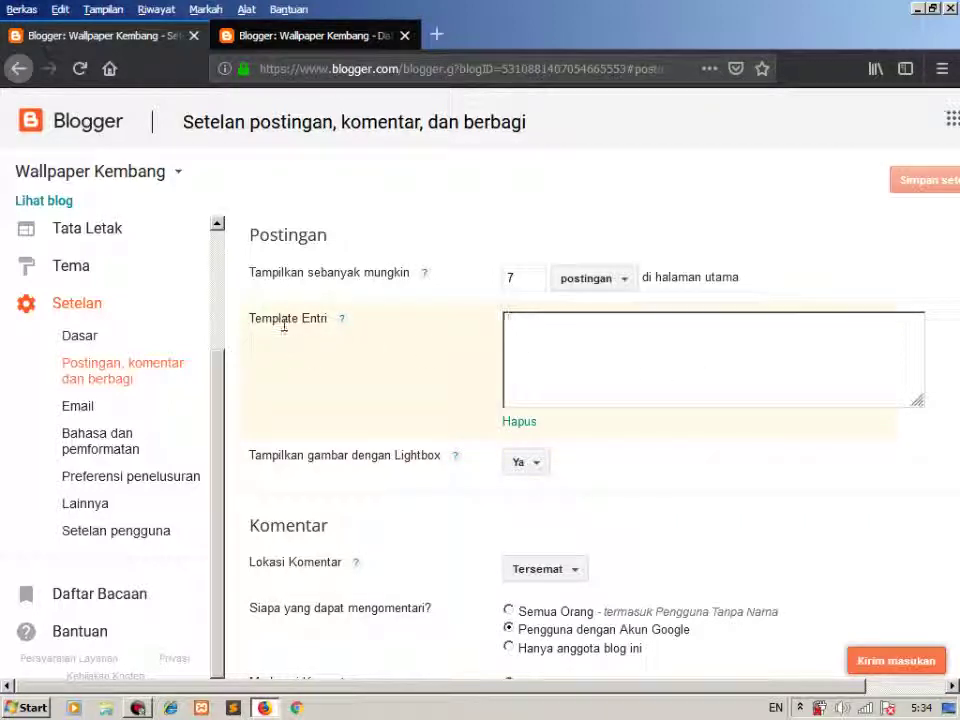
scroll(356, 480, down, 3)
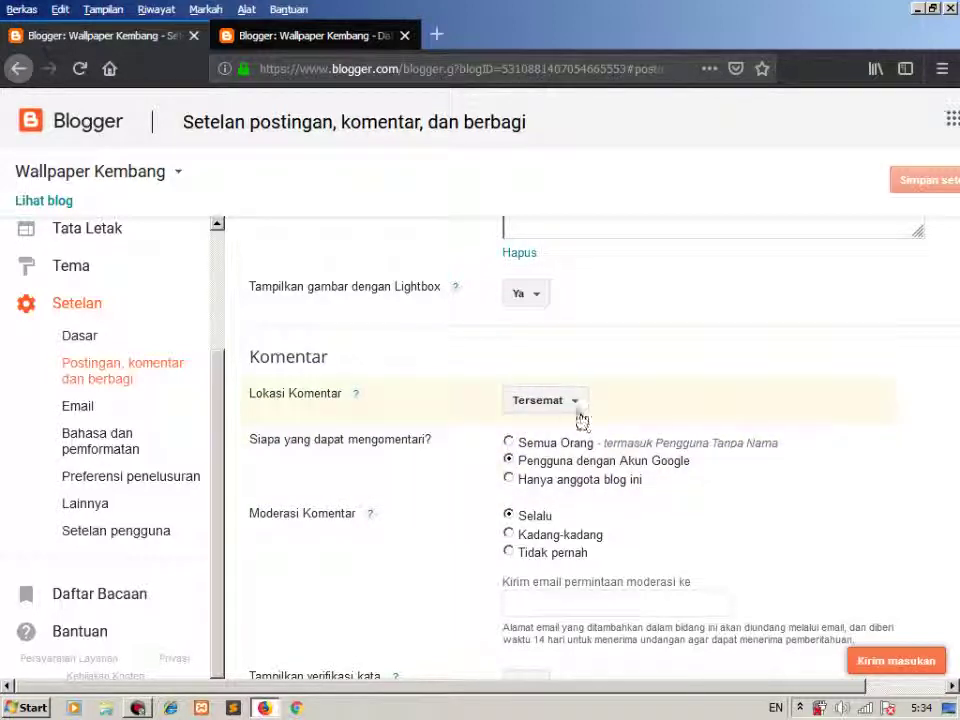
scroll(598, 424, down, 1)
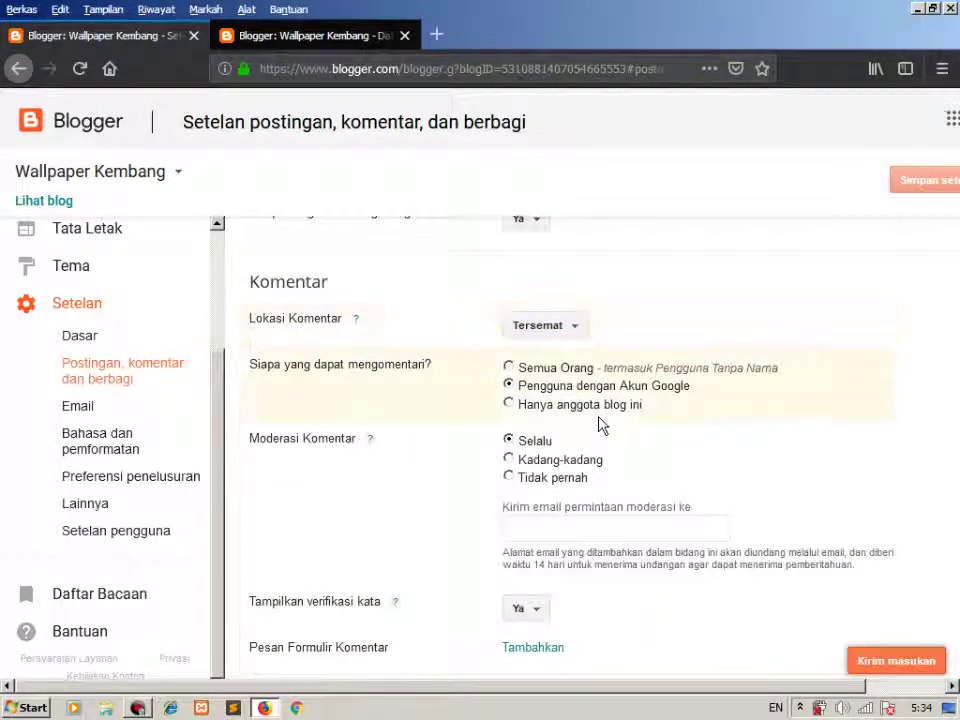
scroll(390, 394, up, 2)
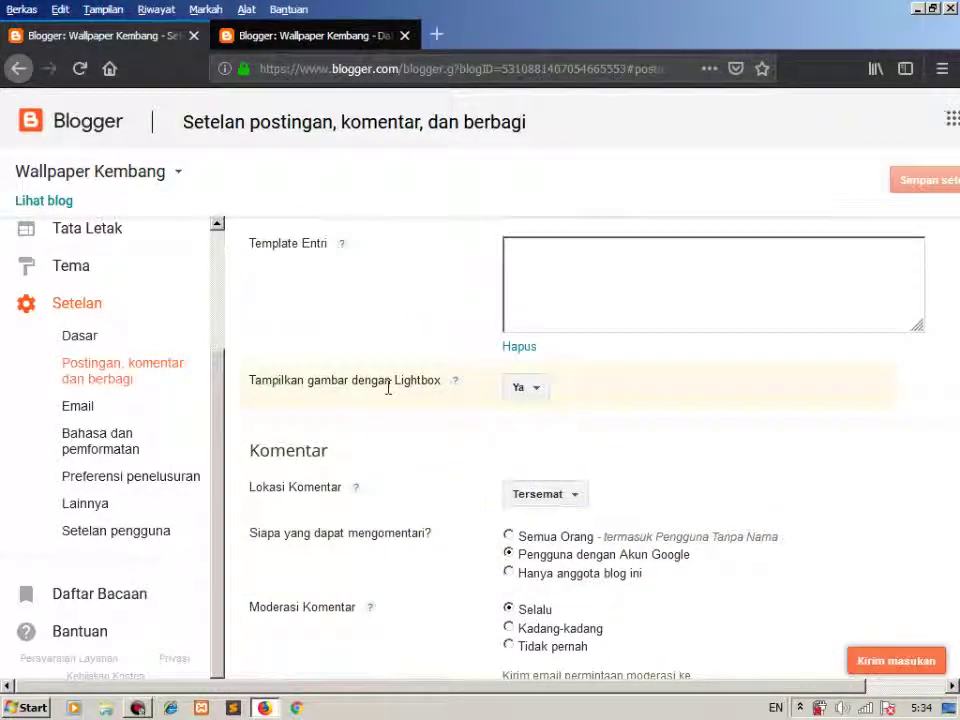
scroll(388, 388, down, 2)
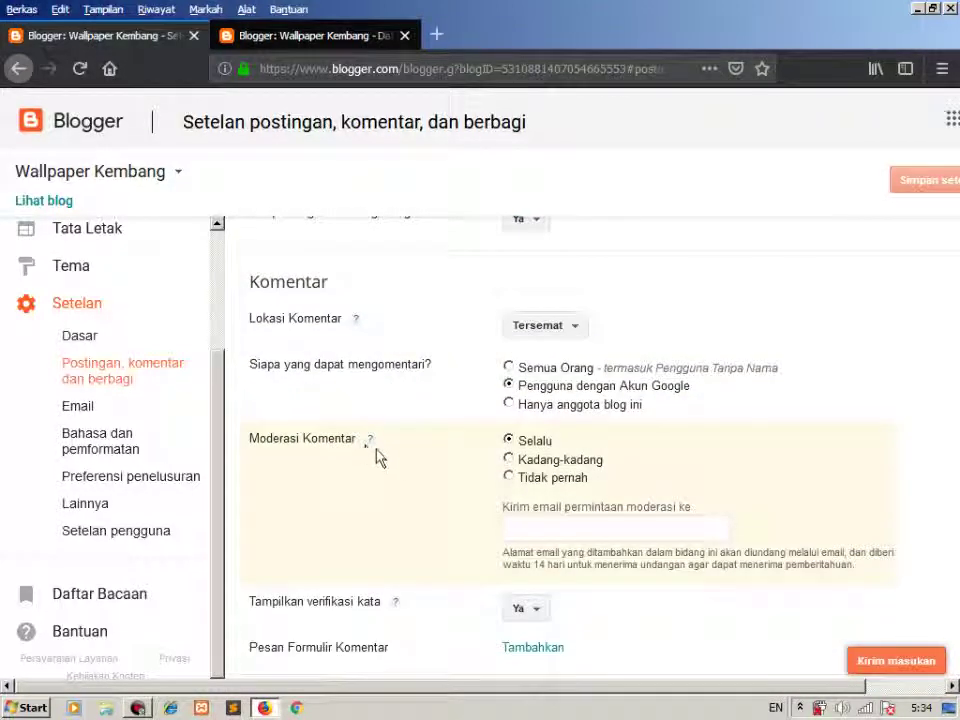
click(567, 484)
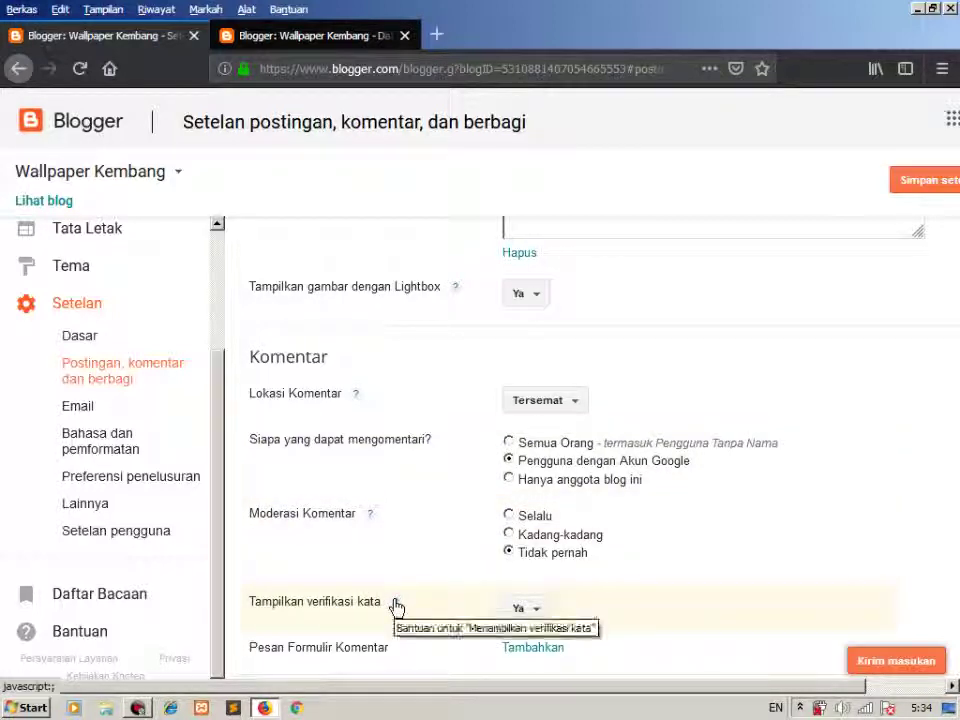
click(518, 609)
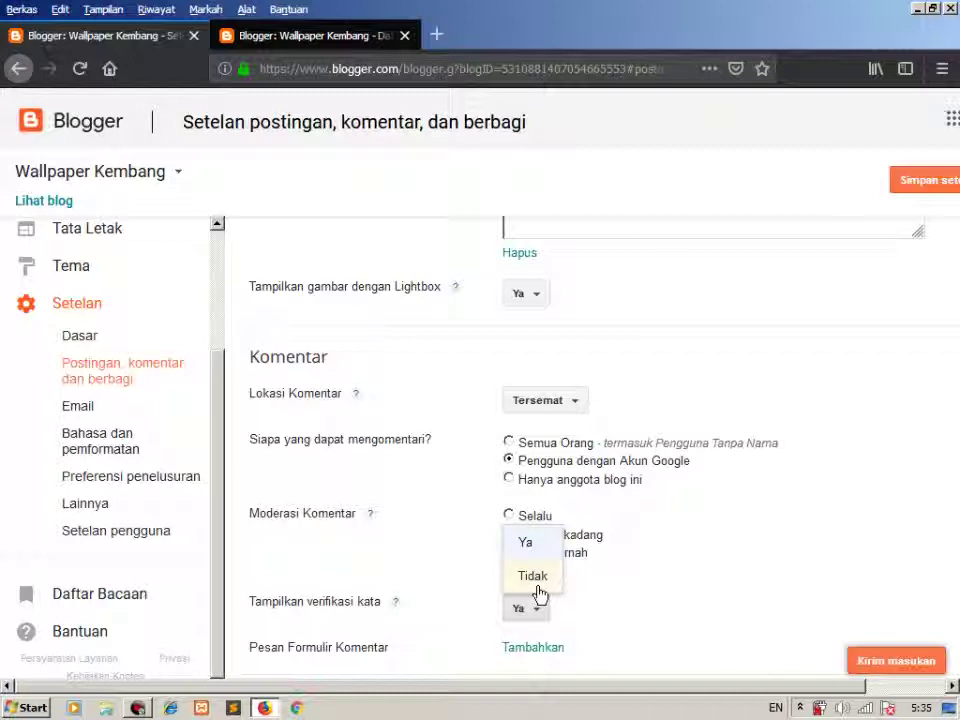
click(536, 580)
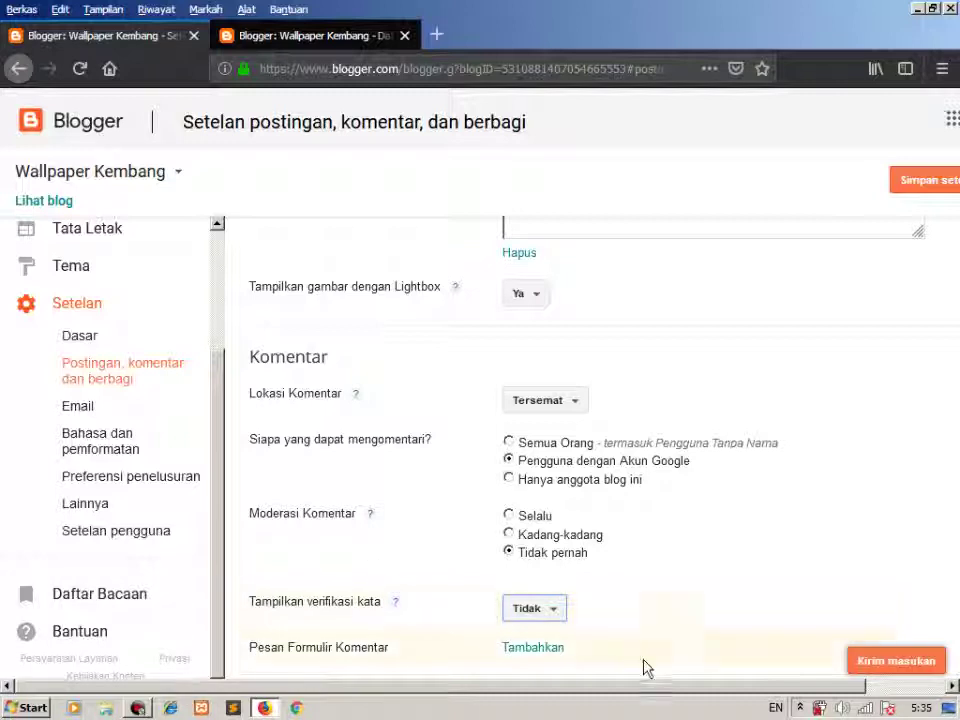
- Add a comment form message (Pesan Formulir Komentar) field and view the comment form under the live Bunga Kuning Wallpaper post
click(549, 650)
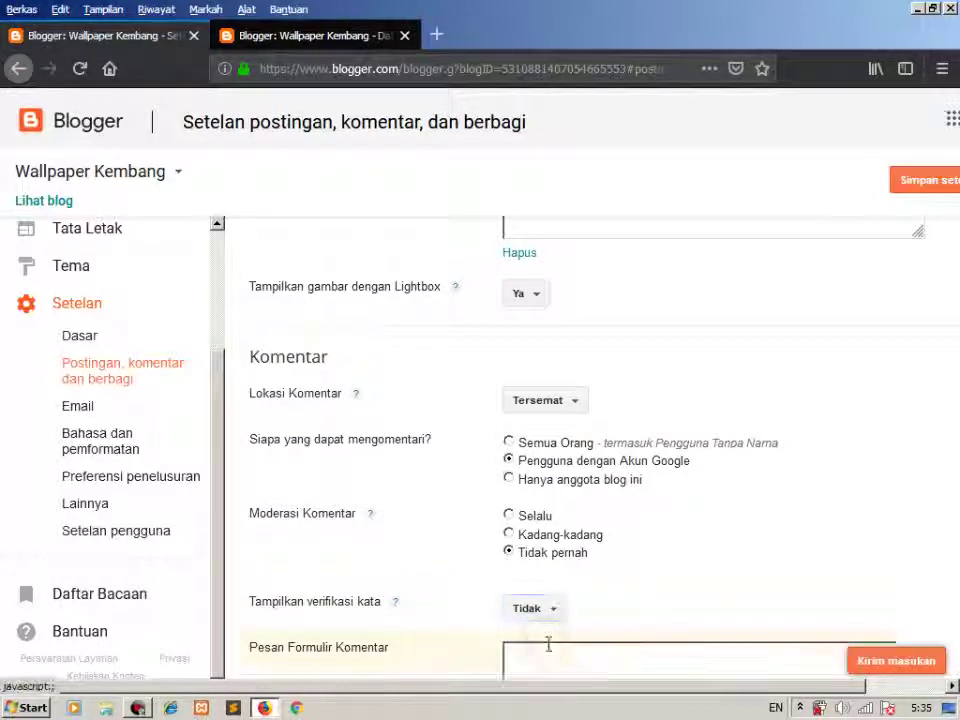
scroll(674, 567, down, 2)
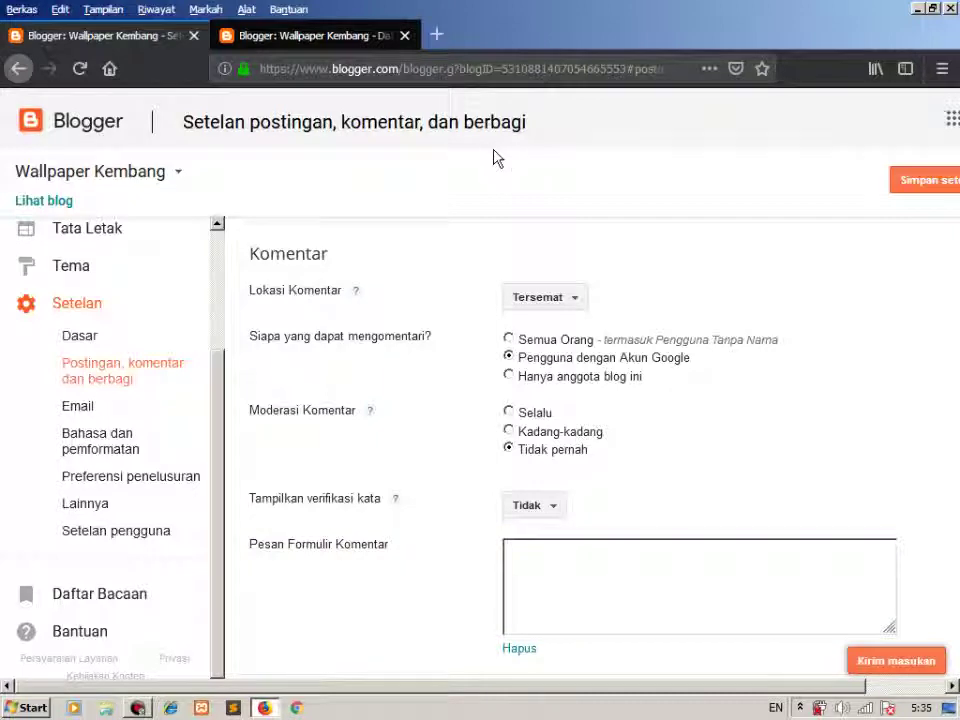
click(360, 37)
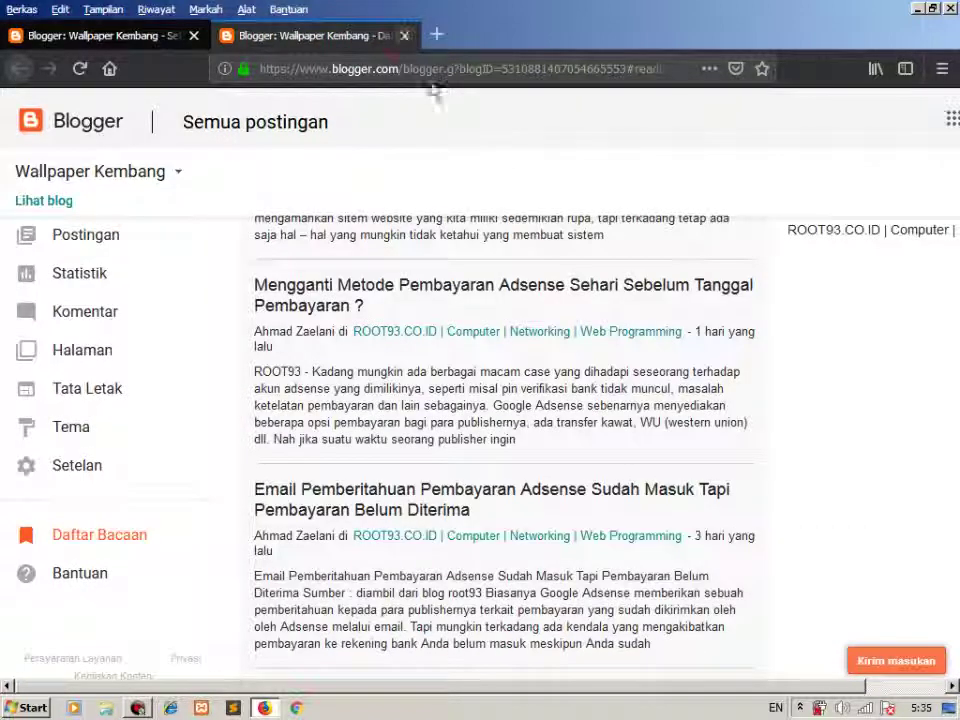
click(43, 200)
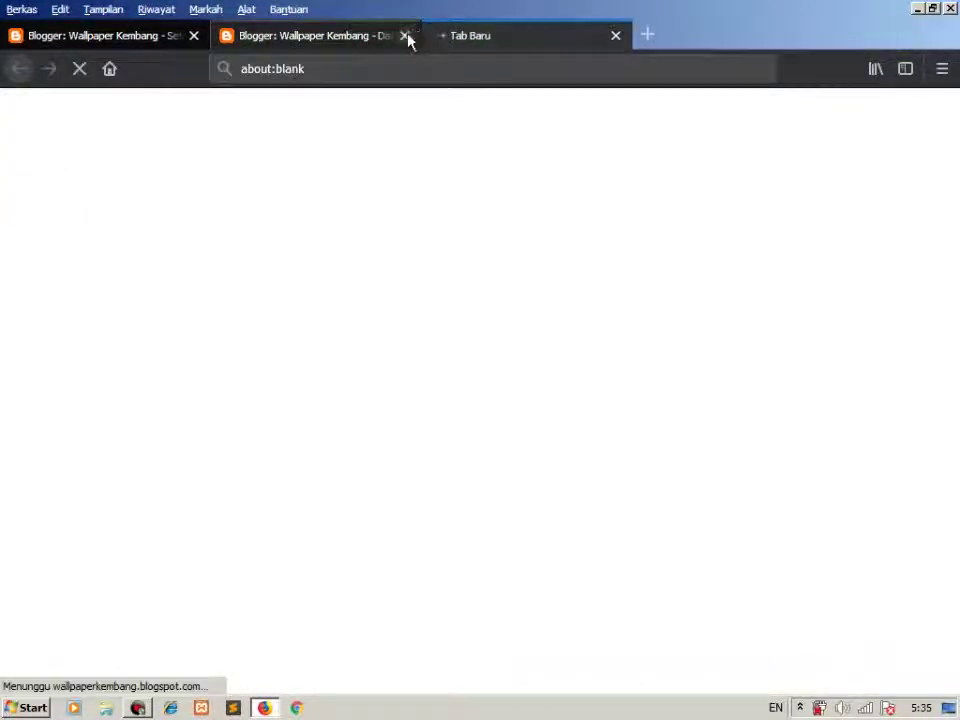
middle_click(330, 42)
scroll(393, 353, down, 2)
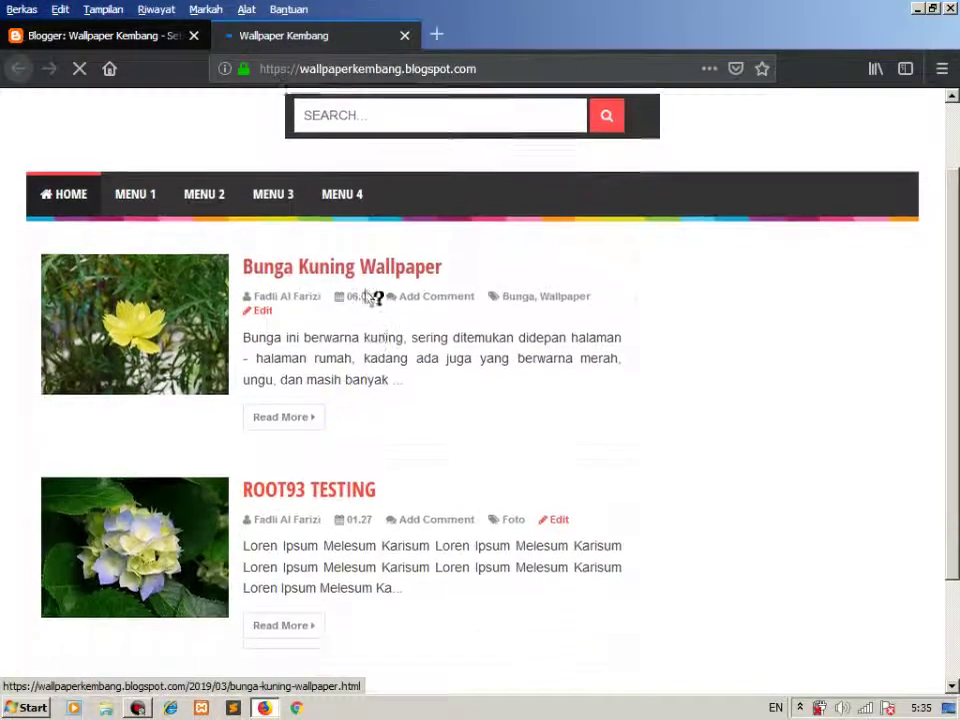
click(349, 266)
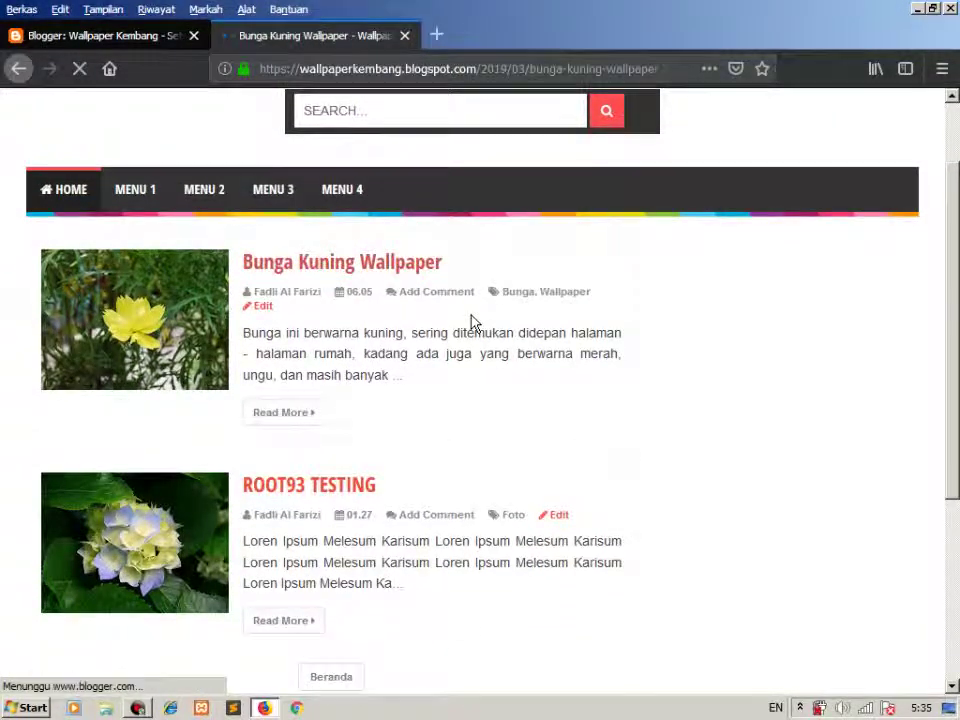
scroll(470, 320, down, 10)
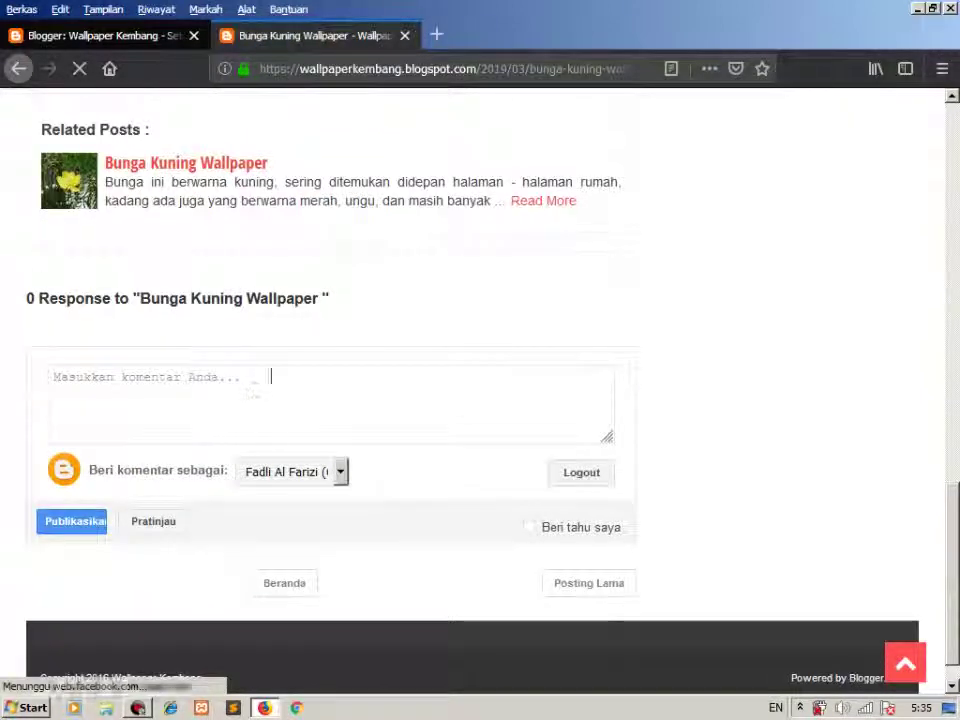
- Enter "Silahkan untuk berkomentar sesuai topik. Terima kasih untuk tidak melakukan spam" as the comment form message and save the settings
click(96, 36)
click(558, 562)
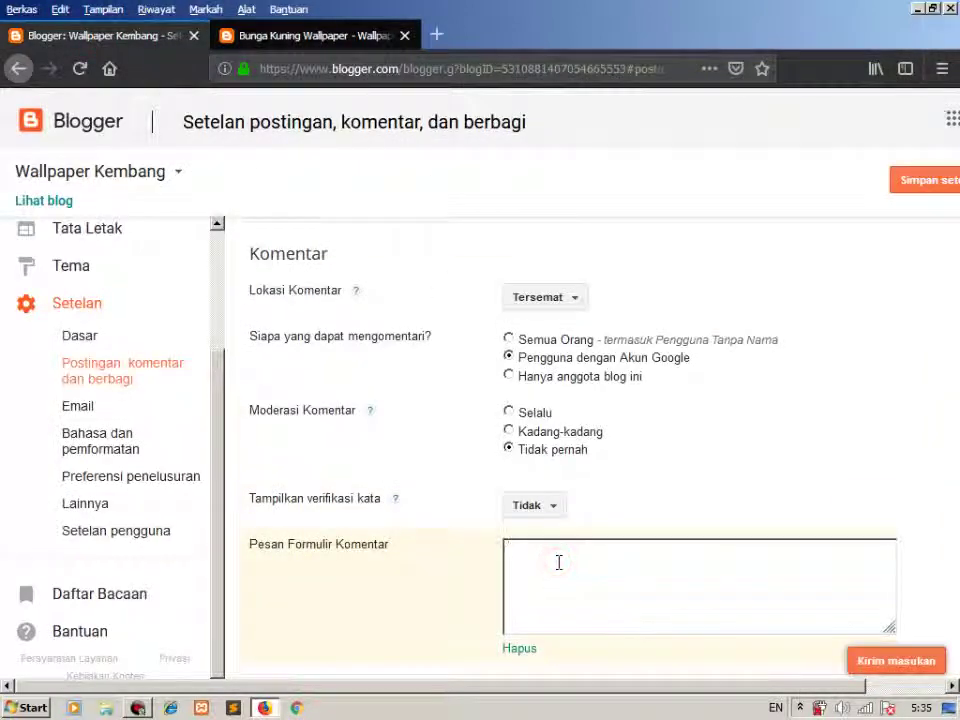
text(Silahkan untuk berkomentar sesuai topik. Terima kasih untuk tida)
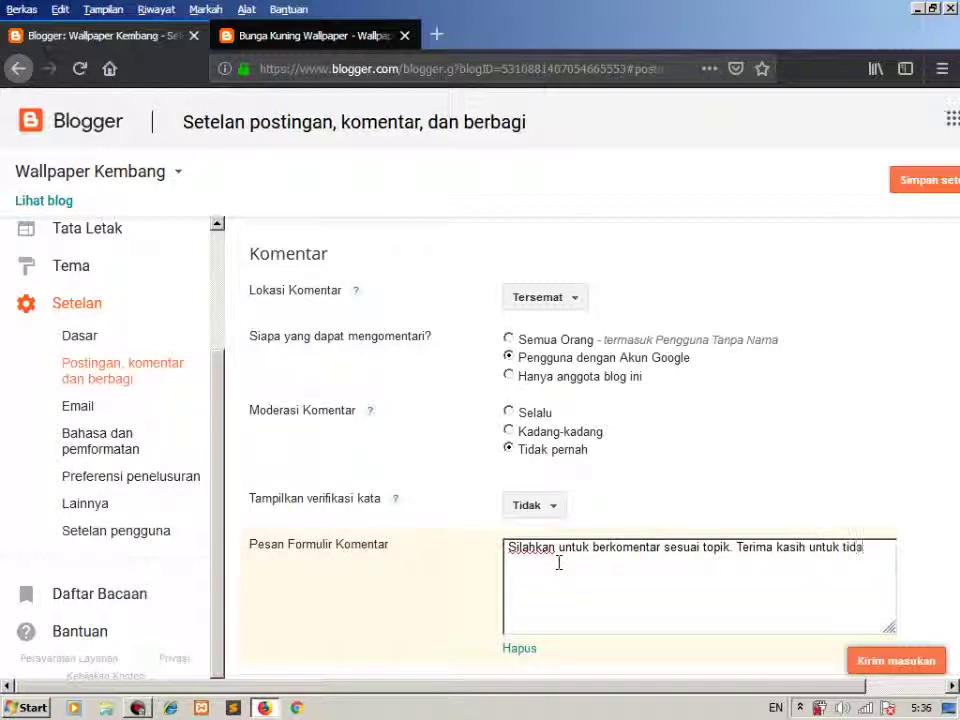
text(elakukan spam)
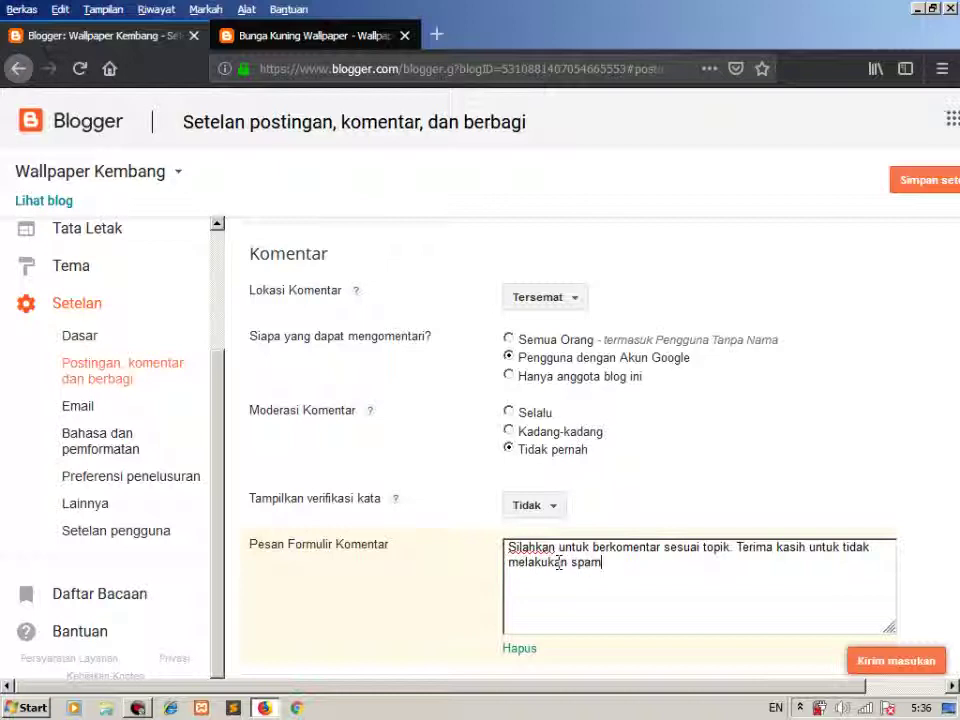
click(921, 184)
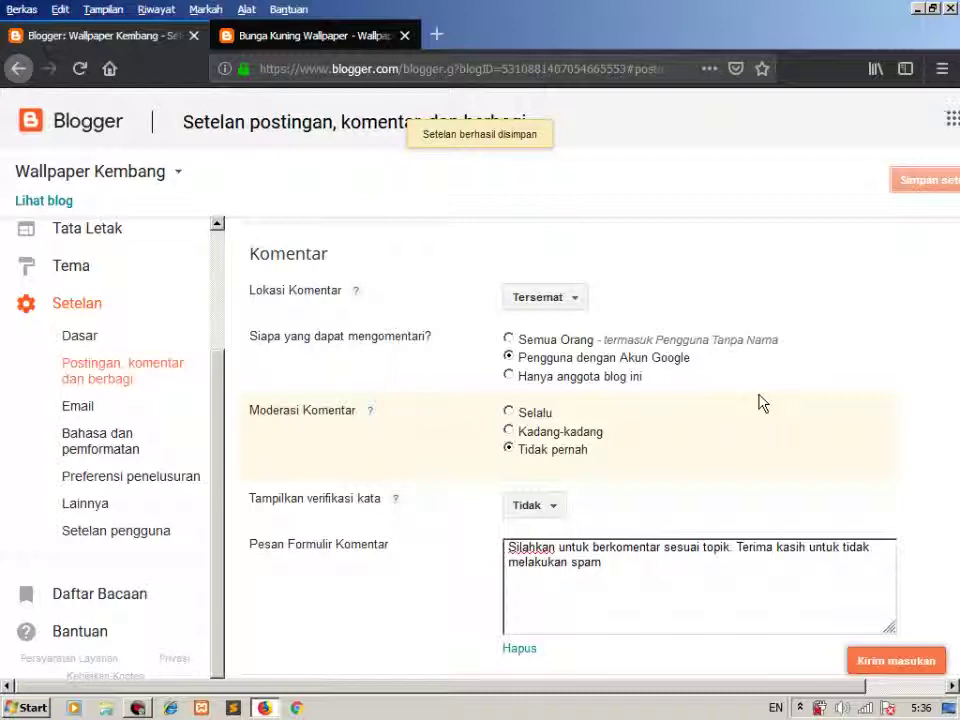
- Reload the live Bunga Kuning Wallpaper post, check the message at its comment form, and close the post
click(300, 37)
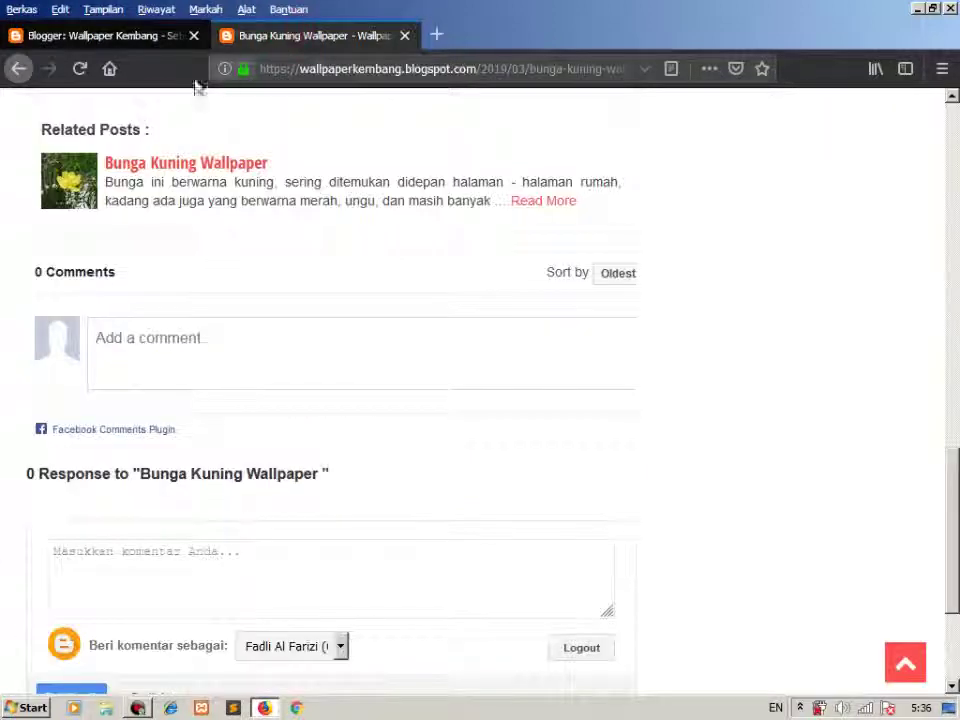
click(77, 69)
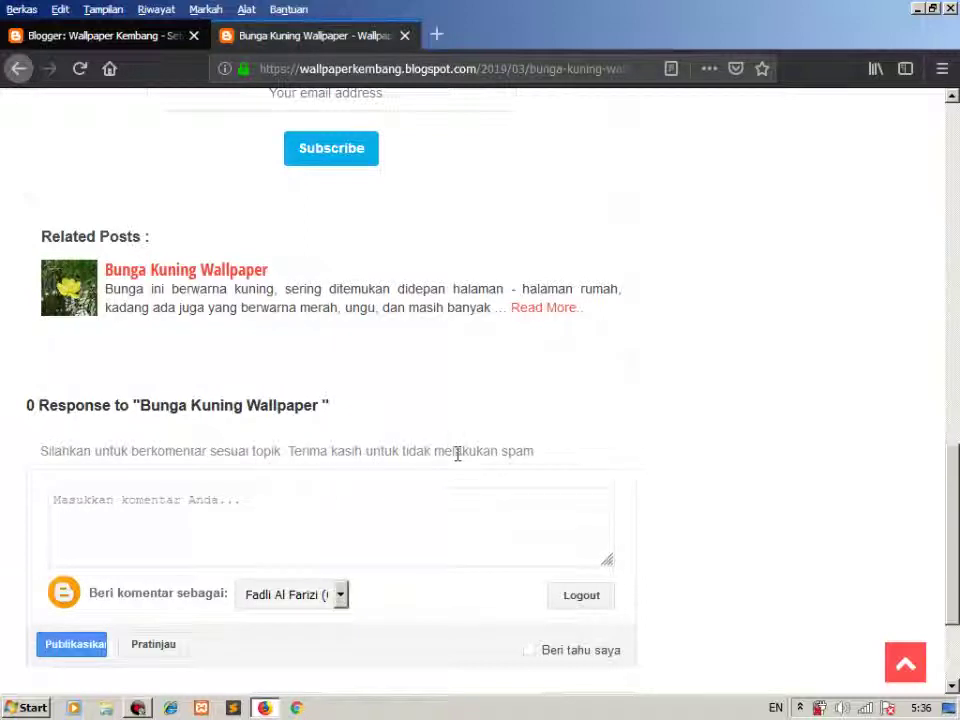
scroll(457, 460, down, 5)
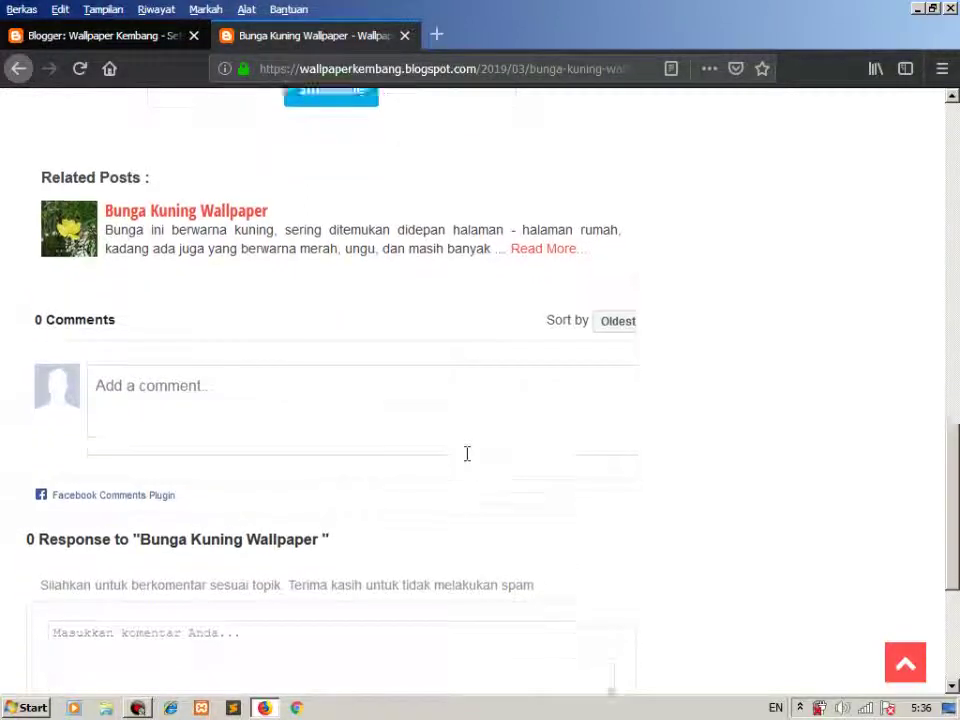
click(405, 37)
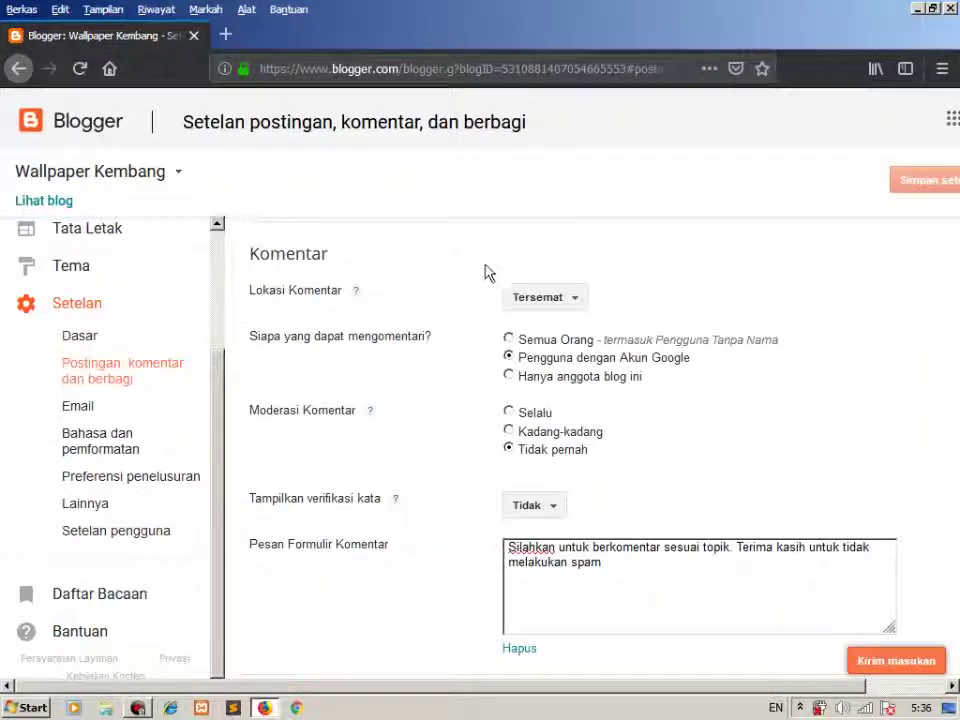
- Review the blog's email settings, and look over the language and formatting settings (Bahasa dan pemformatan)
click(161, 403)
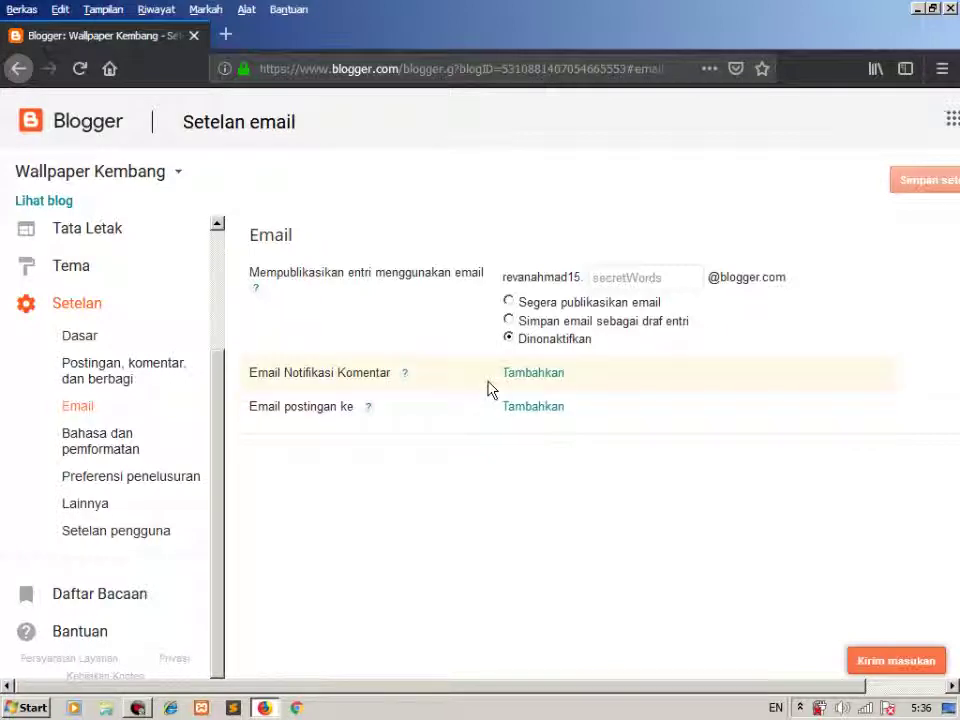
click(160, 441)
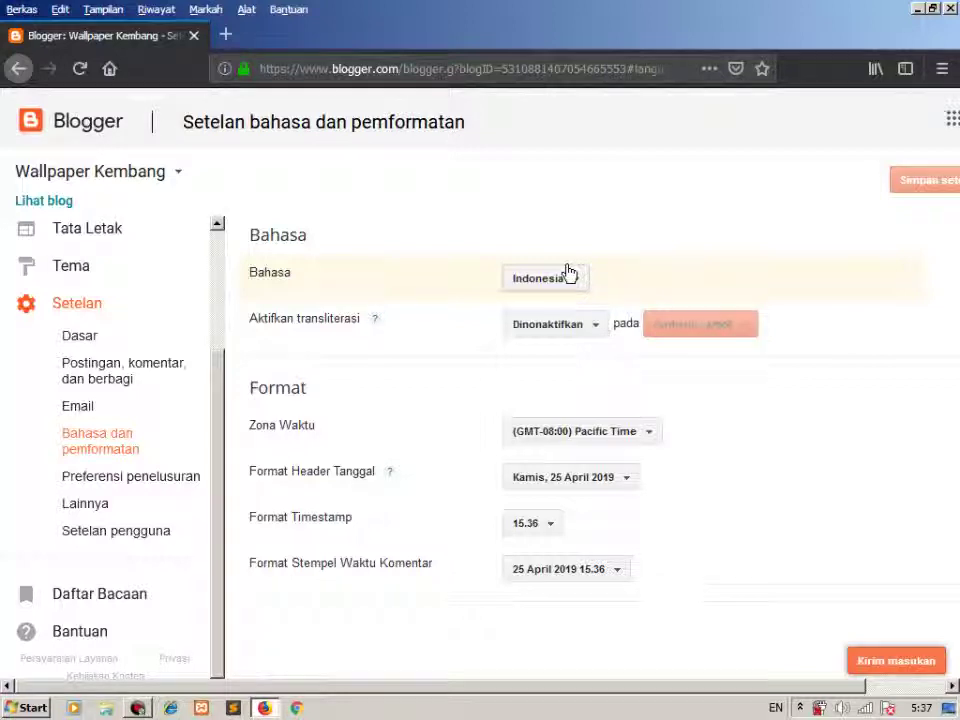
scroll(45, 450, up, 3)
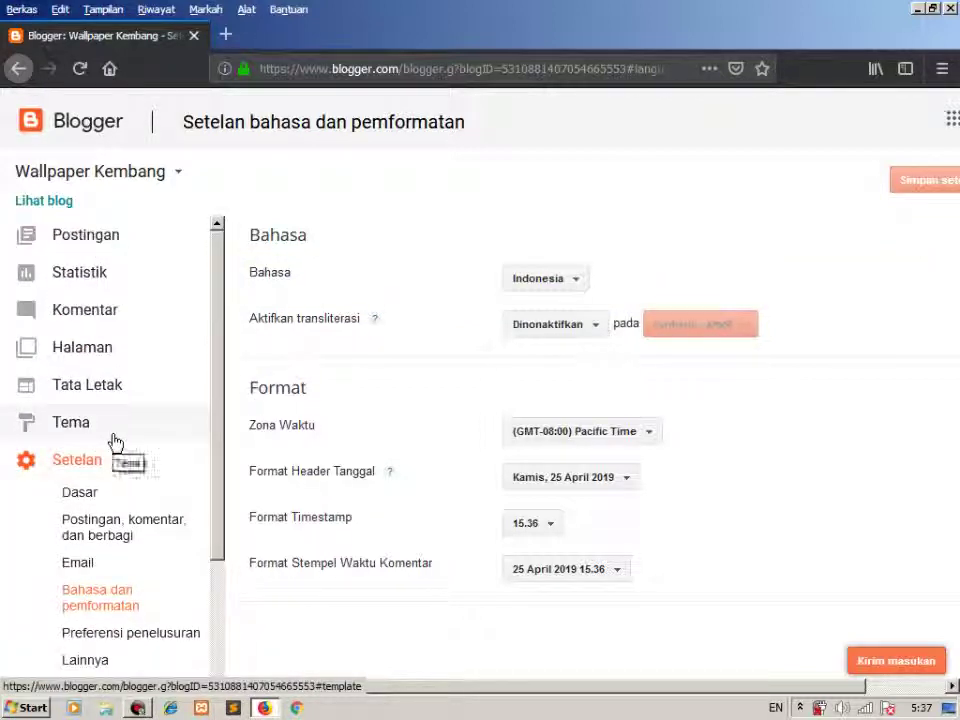
scroll(115, 443, down, 3)
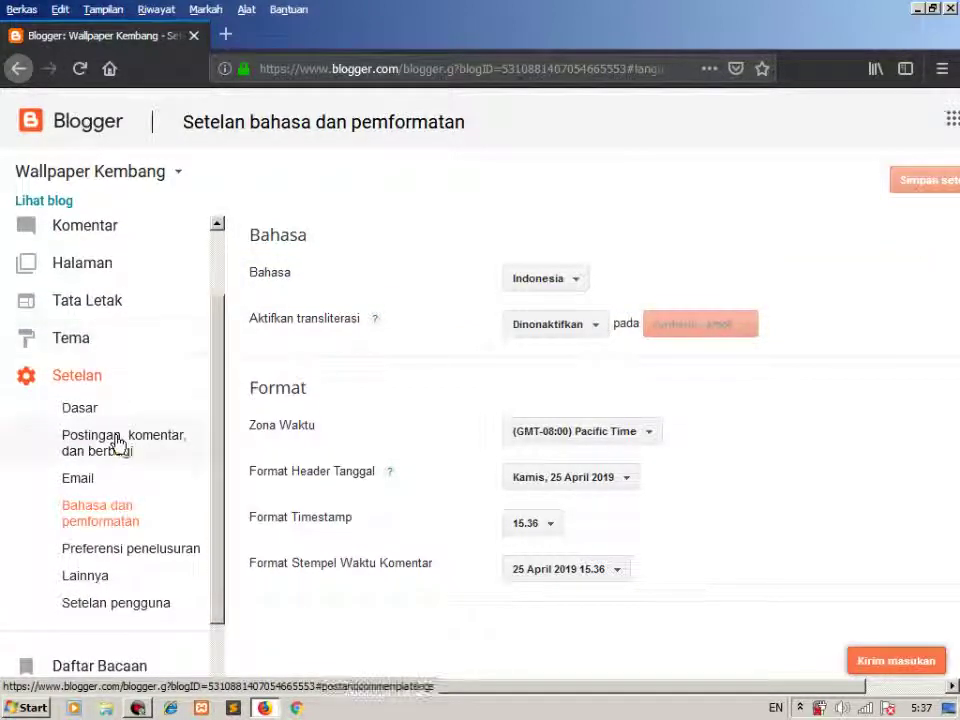
scroll(70, 425, up, 2)
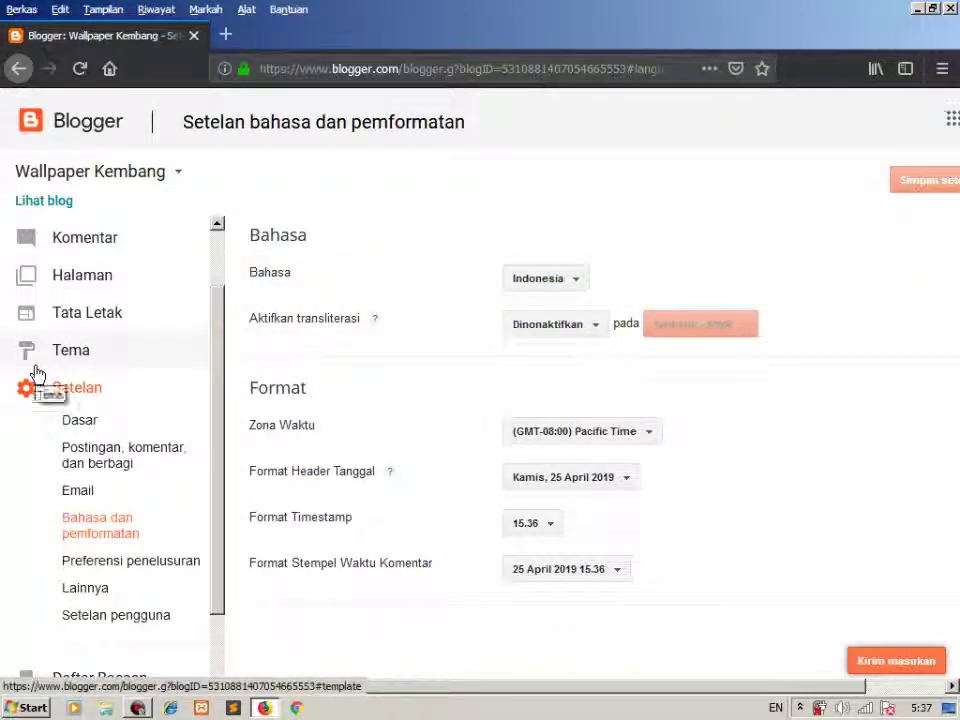
- Set the blog language to Inggris (Amerika Serikat) - English (United States), save the settings and reload the page
click(557, 286)
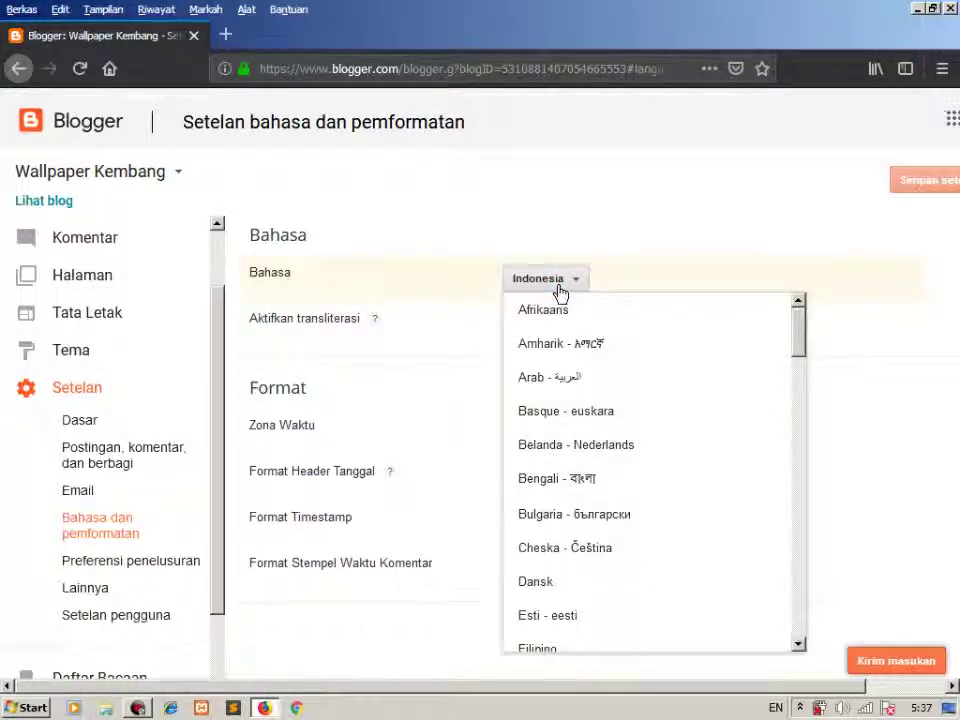
scroll(578, 461, down, 4)
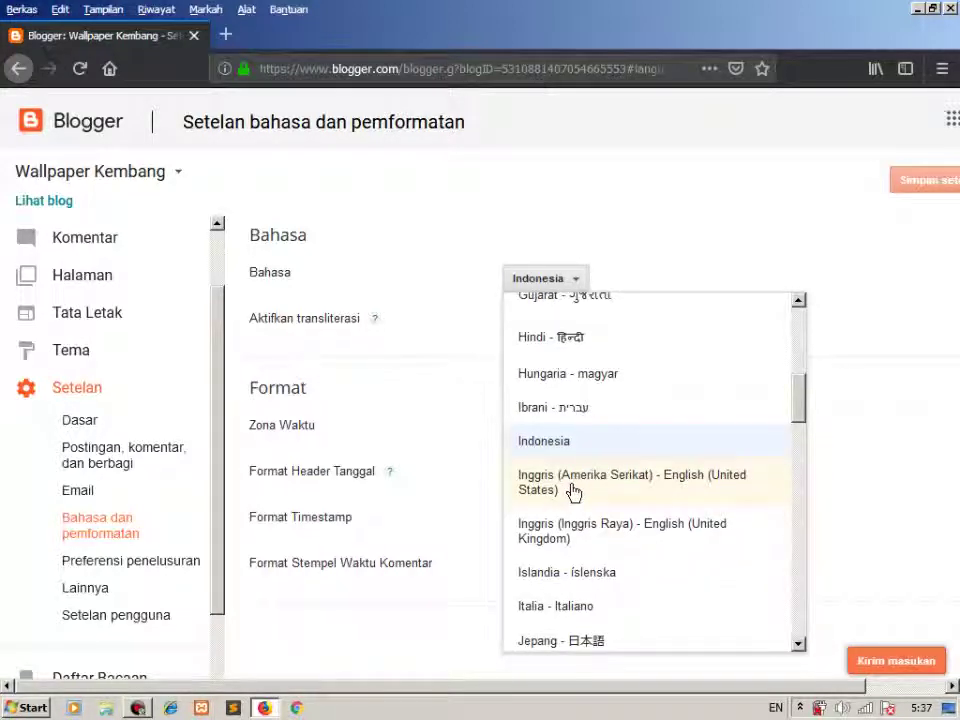
click(570, 487)
click(909, 187)
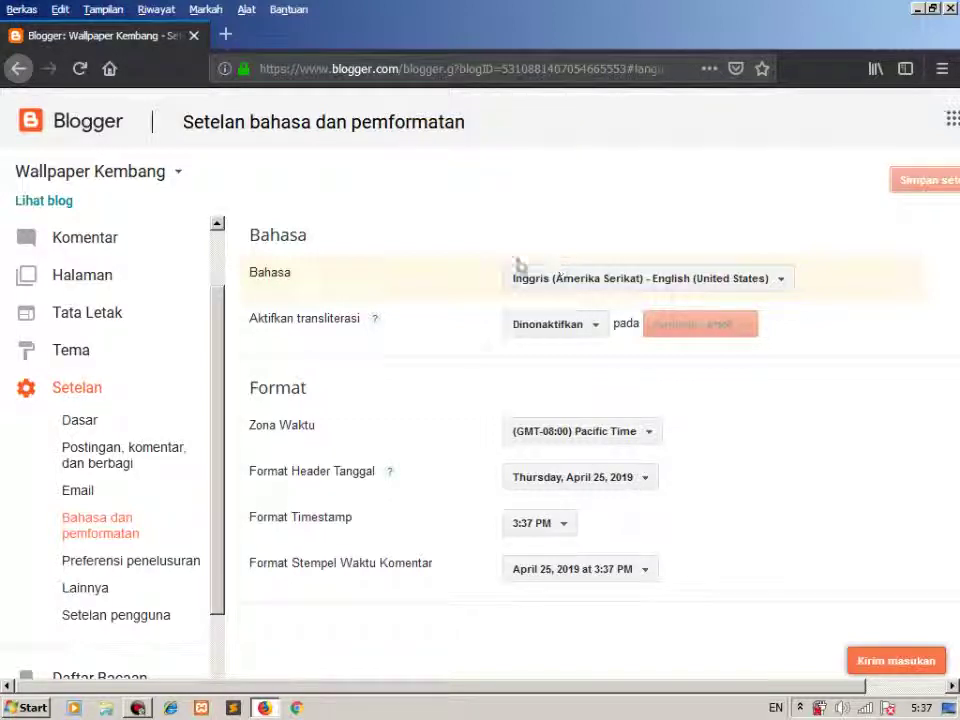
click(80, 69)
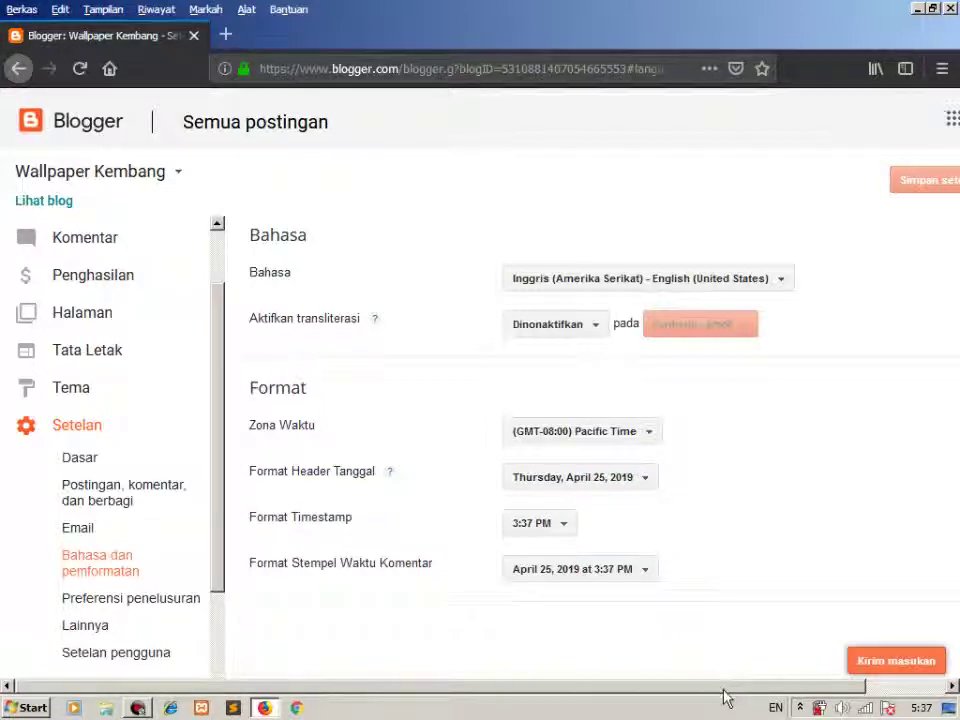
- Open the search preferences (Preferensi penelusuran) and review the meta tag, redirect and crawler settings
drag(724, 694, 563, 675)
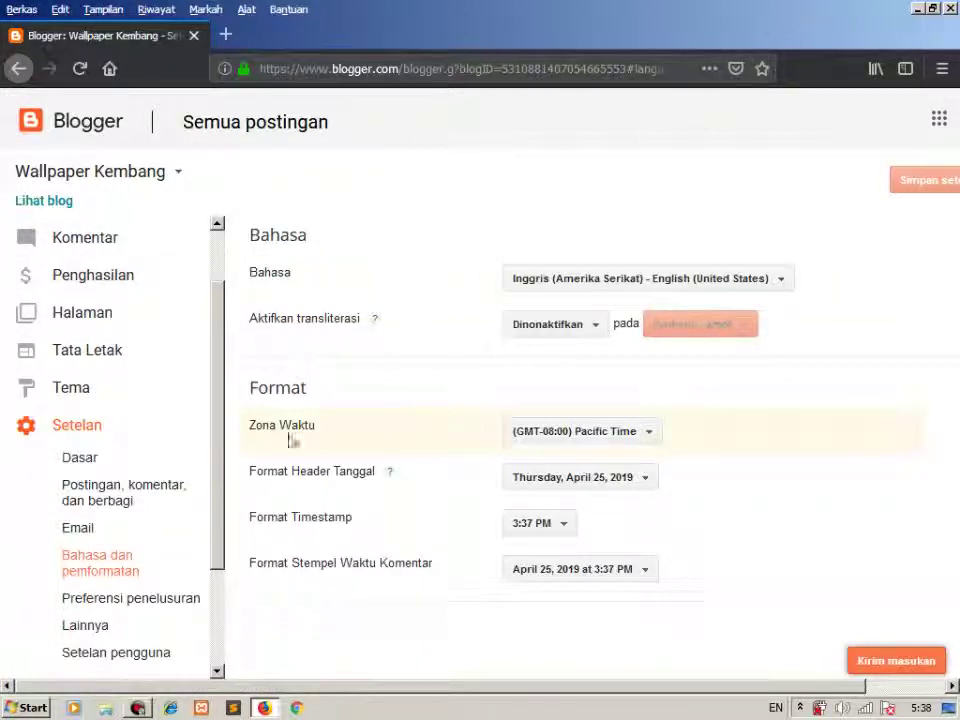
scroll(280, 443, down, 1)
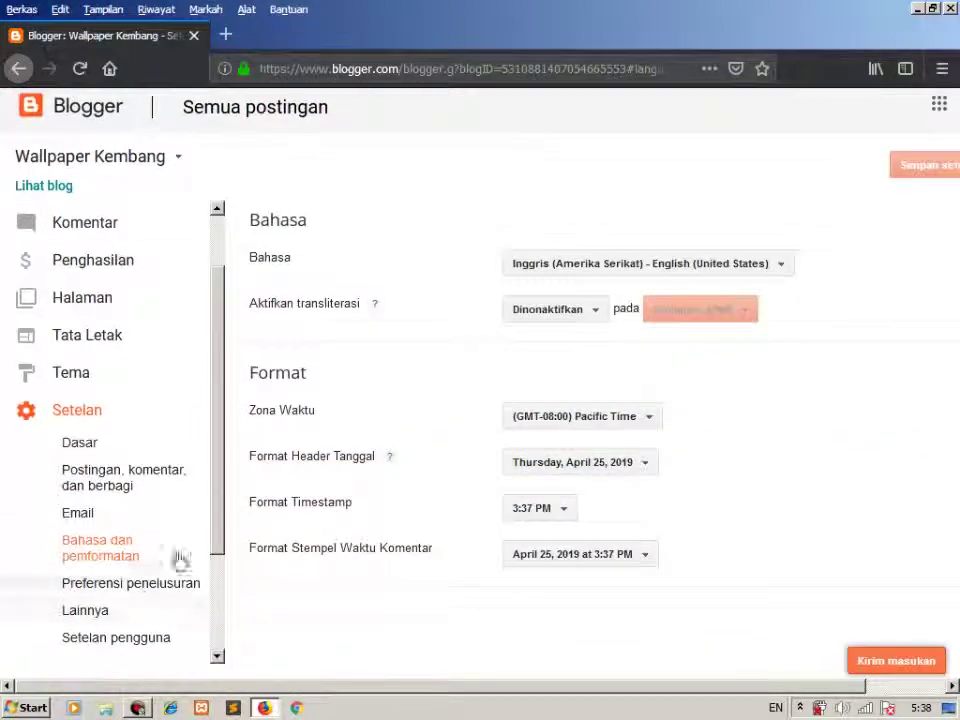
click(163, 585)
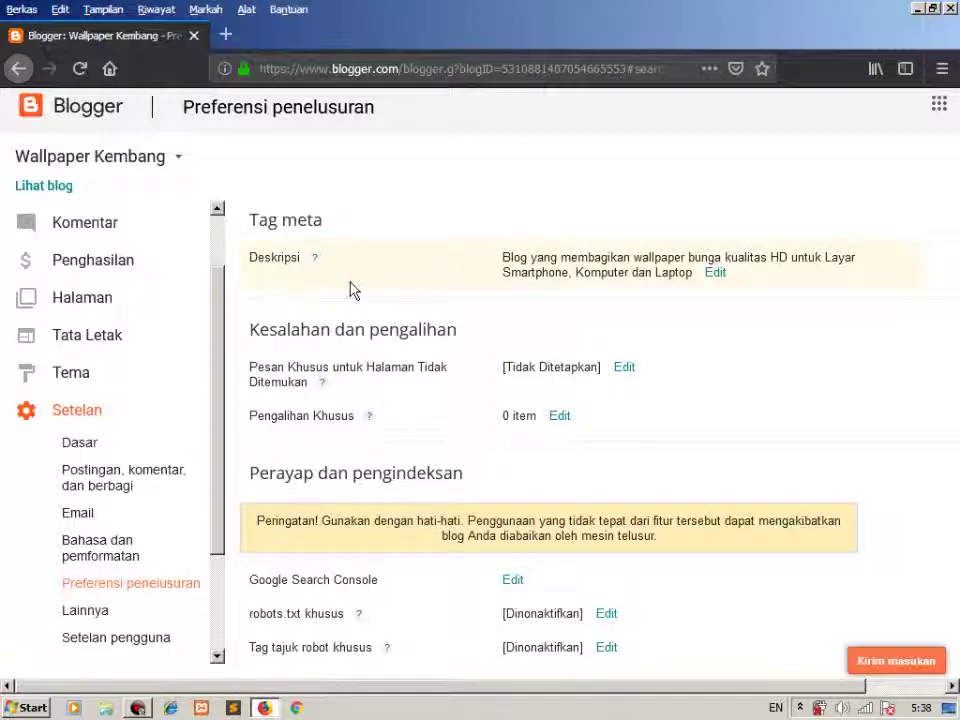
- Open the Bunga Kuning Wallpaper post's editor in a separate tab and compare its search description with the blog's meta description
scroll(226, 330, up, 1)
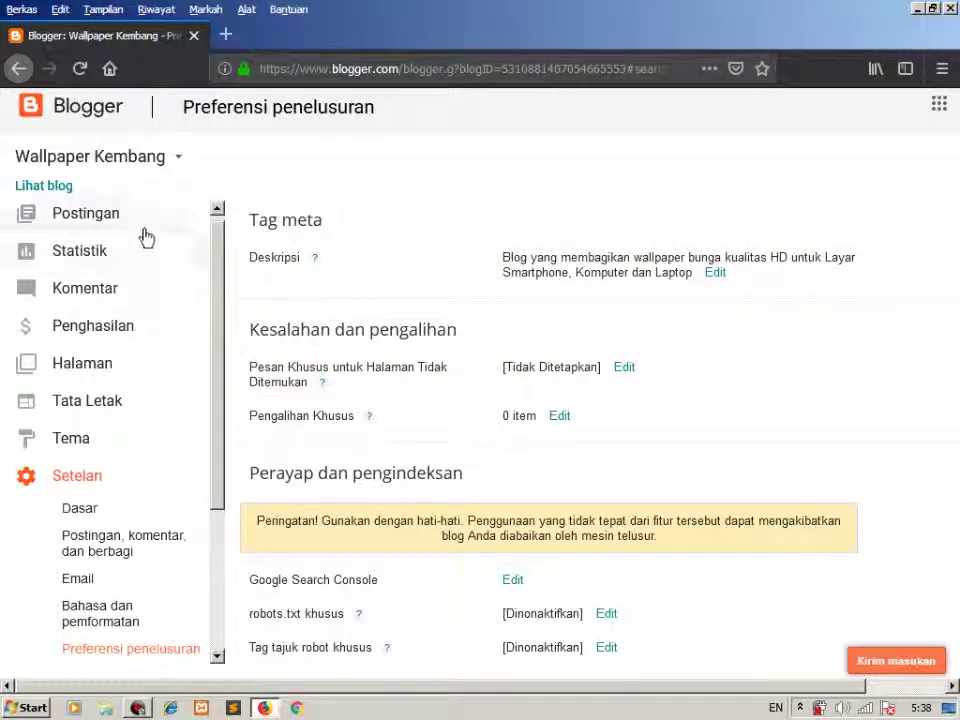
right_click(141, 226)
click(156, 236)
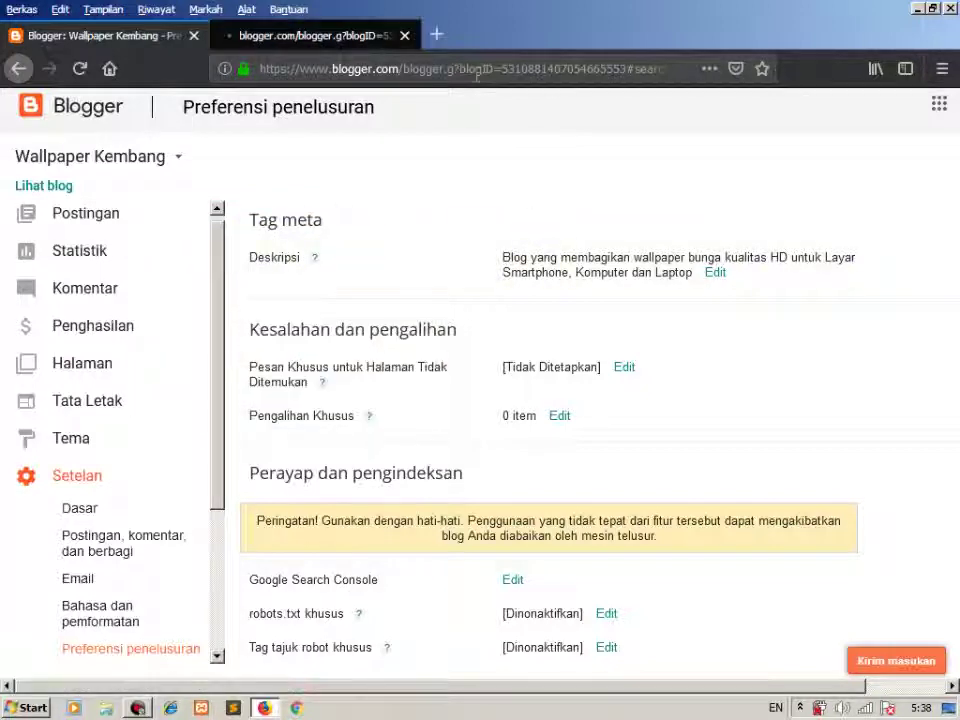
click(349, 37)
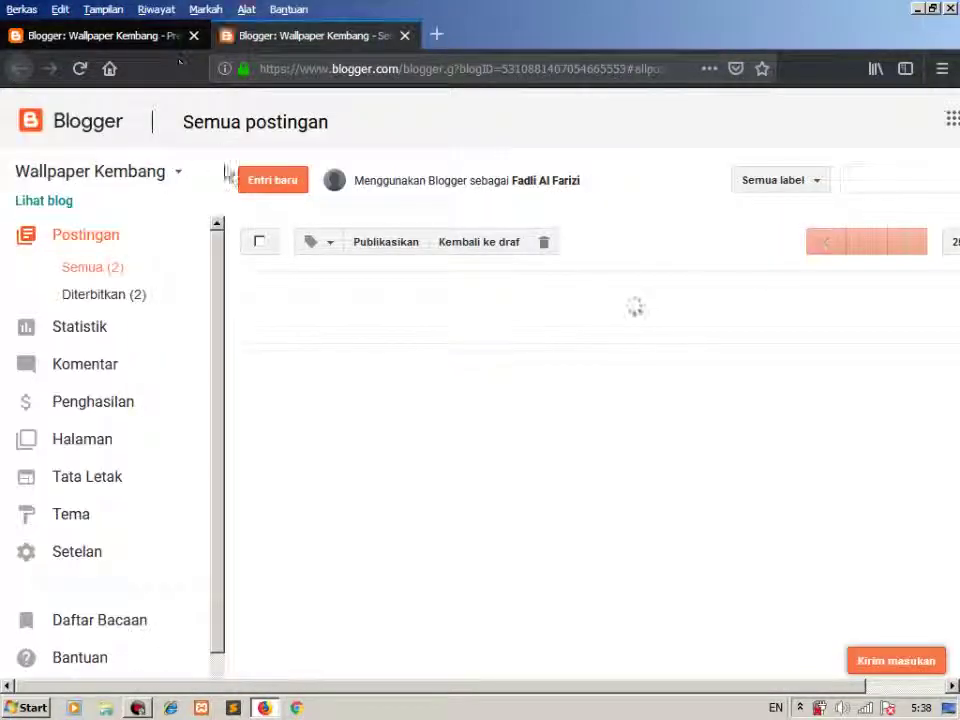
click(295, 314)
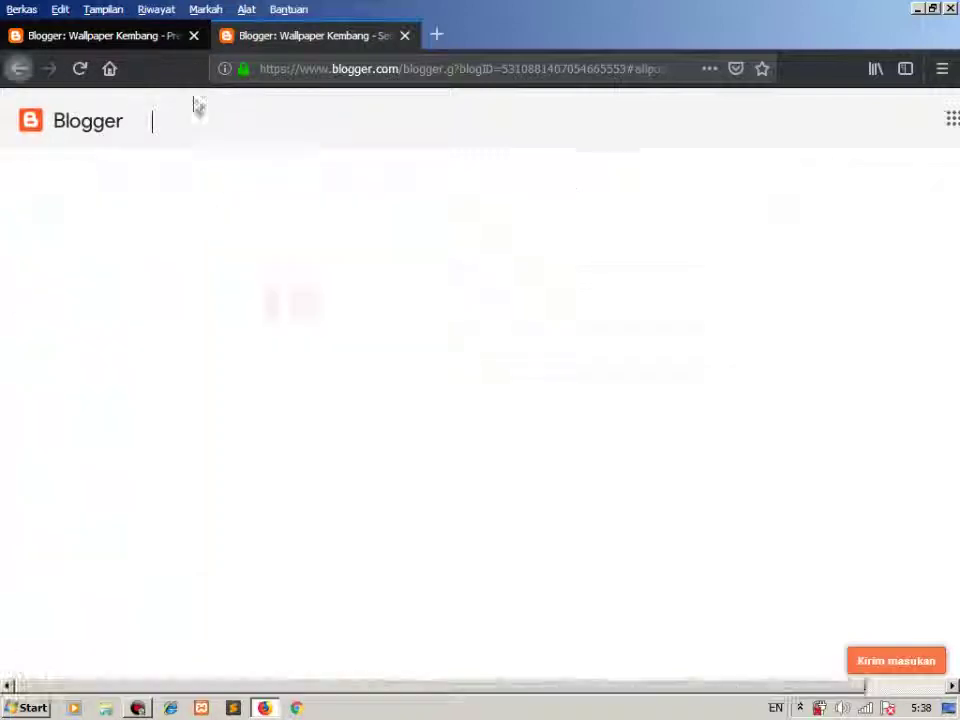
click(143, 38)
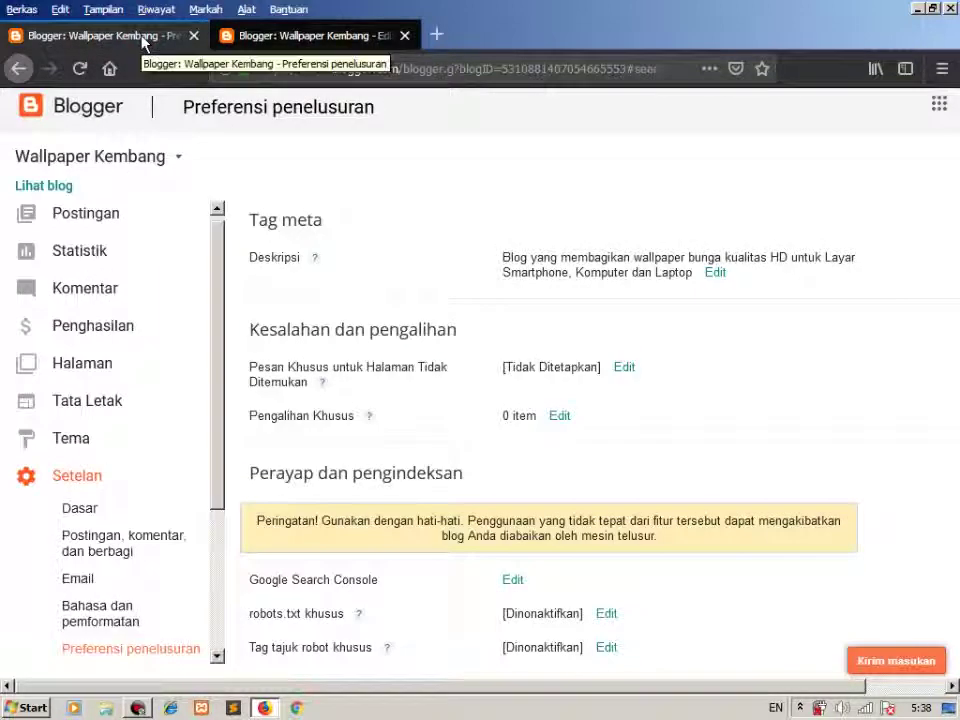
click(262, 36)
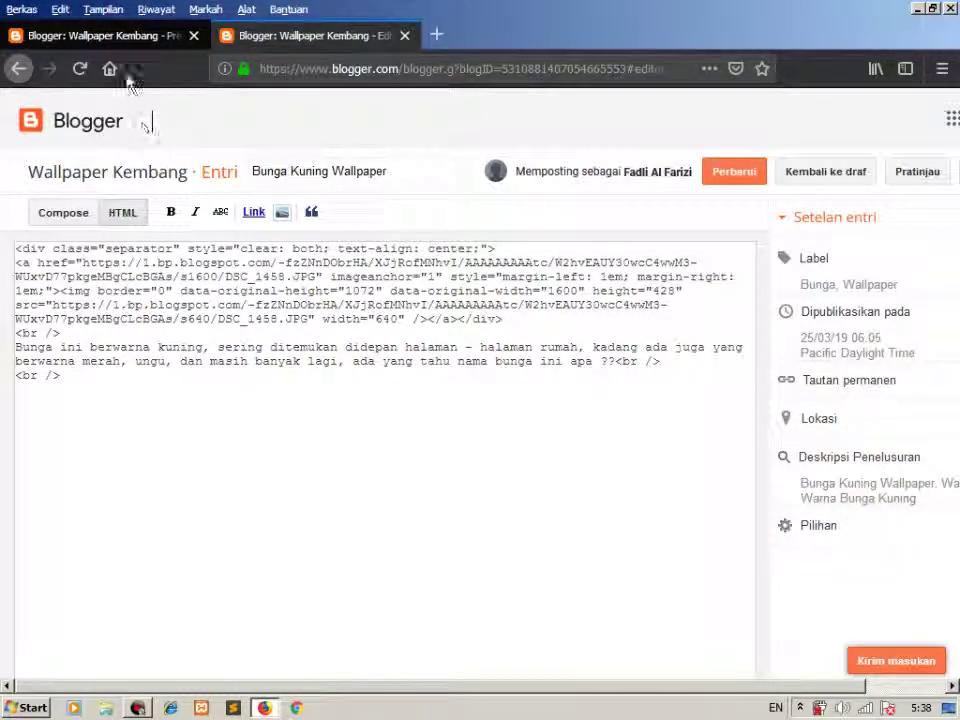
click(122, 42)
- Disable the blog's search description under the meta tag settings by choosing Tidak, and save the changes
click(714, 272)
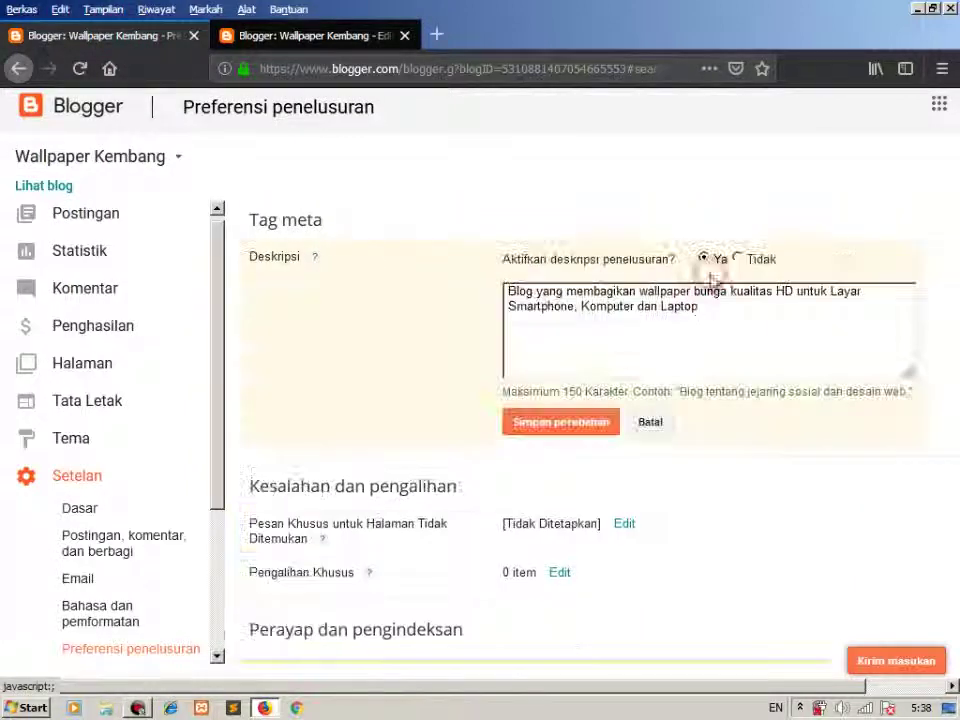
drag(720, 323, 352, 263)
key(super)
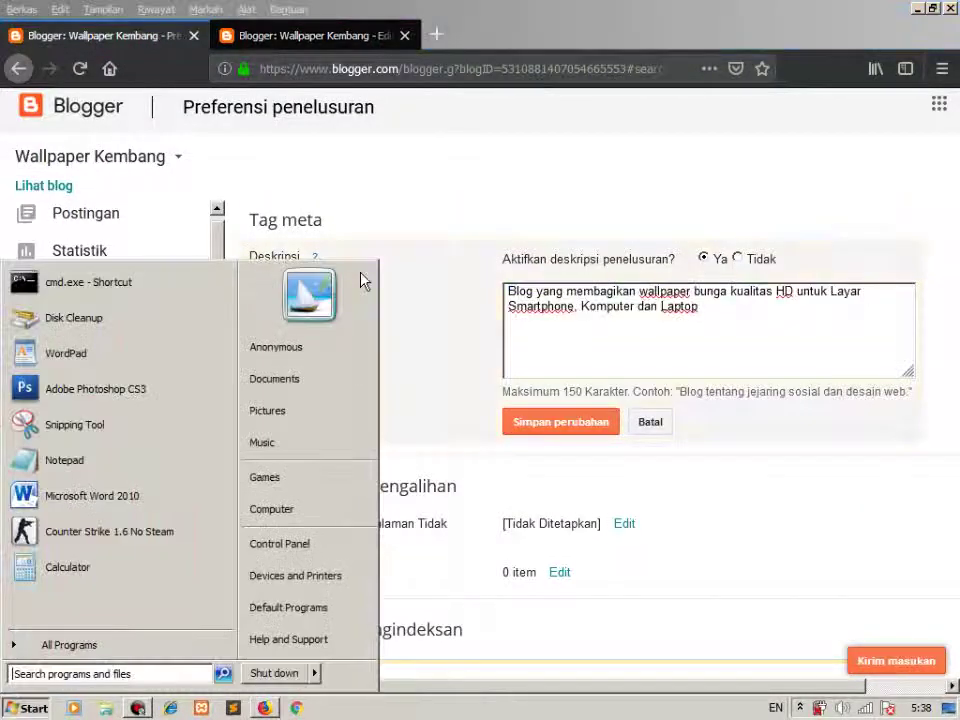
click(761, 302)
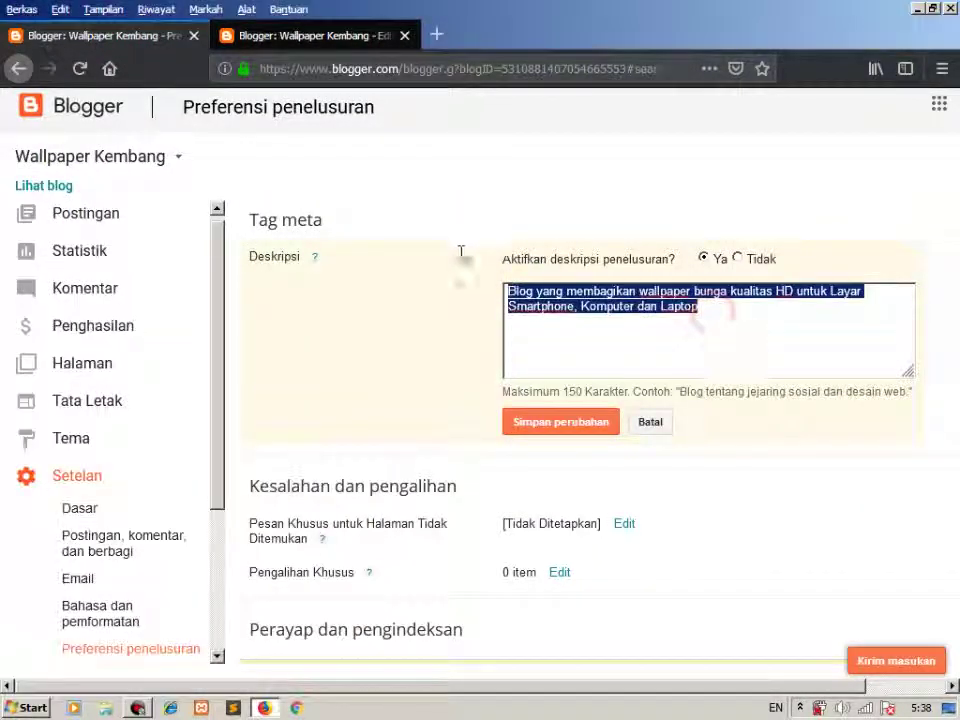
click(736, 259)
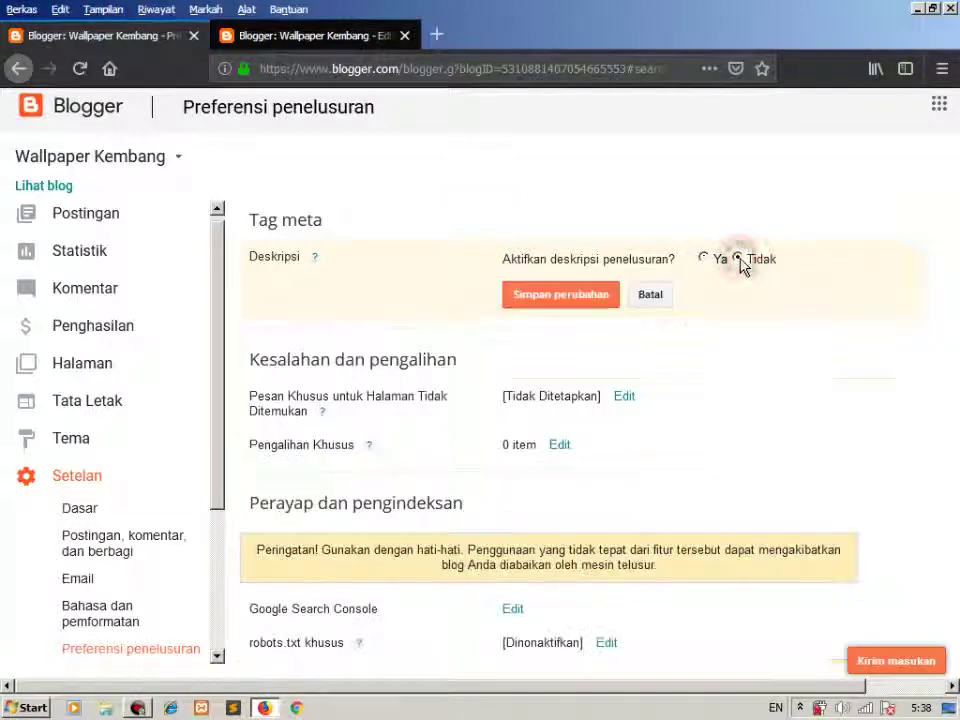
click(557, 296)
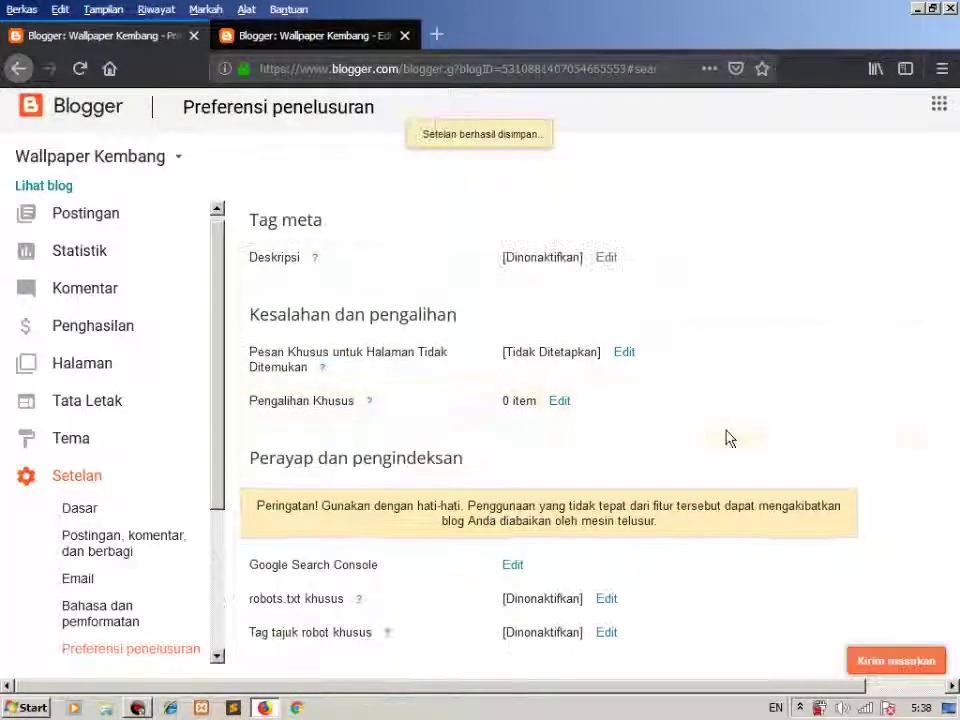
- Reload the Bunga Kuning Wallpaper post editor to check its search description option, and return to the list of all posts
click(307, 42)
click(80, 68)
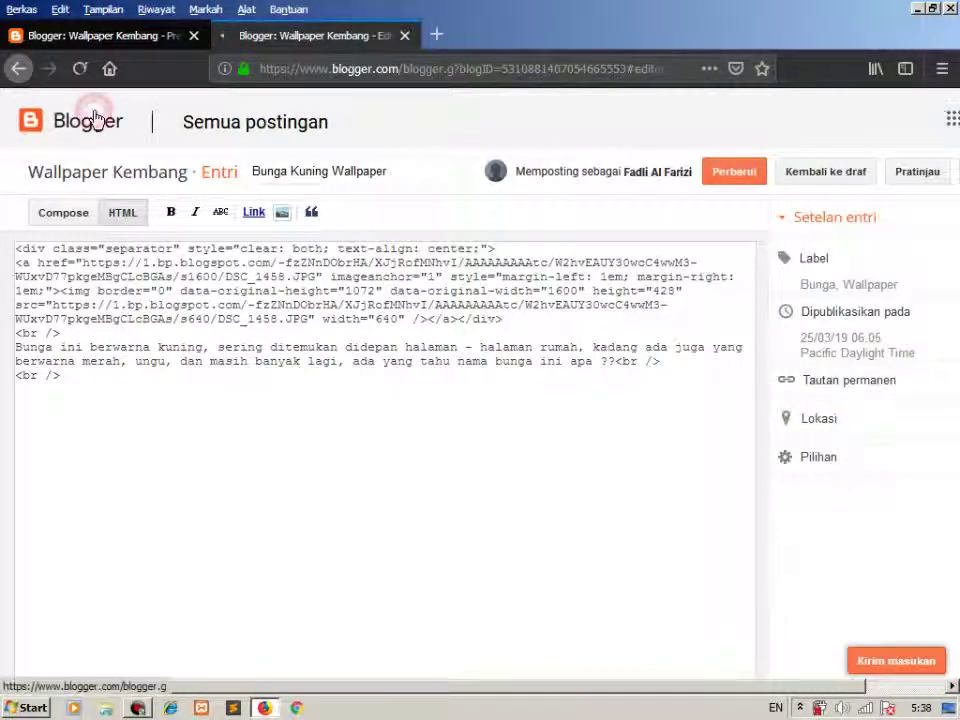
click(84, 118)
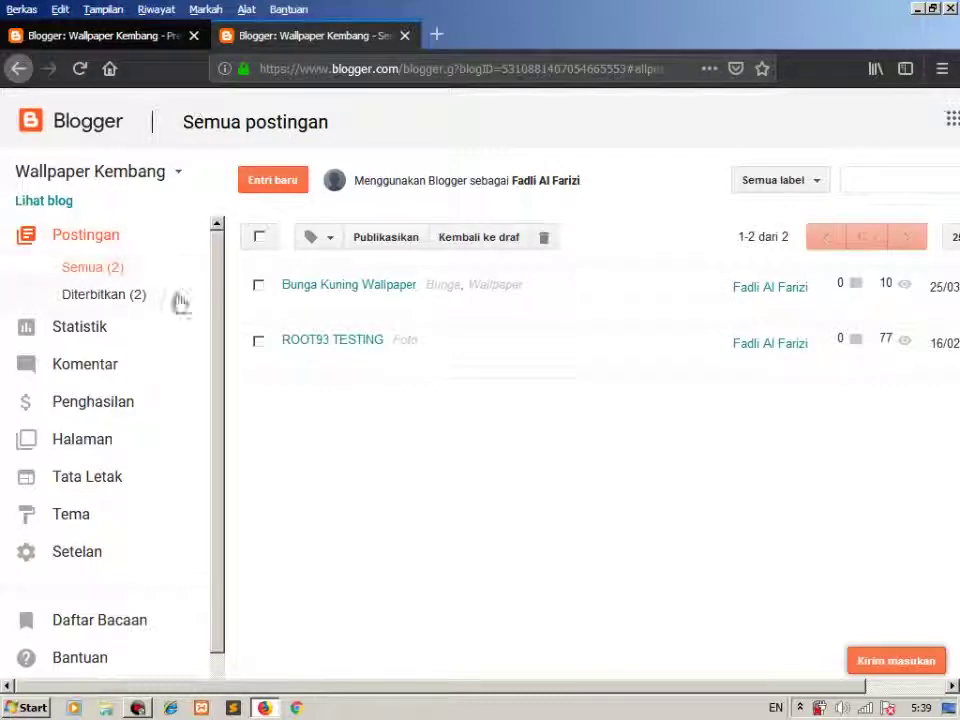
- Open the basic settings (Dasar) in a separate tab and review the blog's description there
click(135, 35)
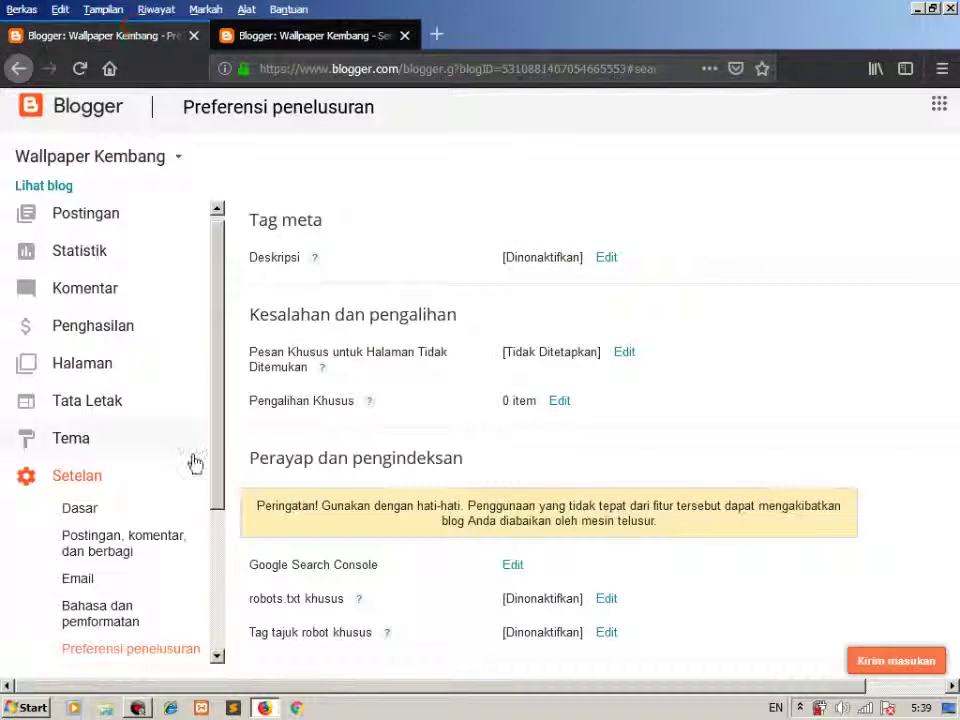
right_click(122, 504)
click(148, 513)
right_click(129, 510)
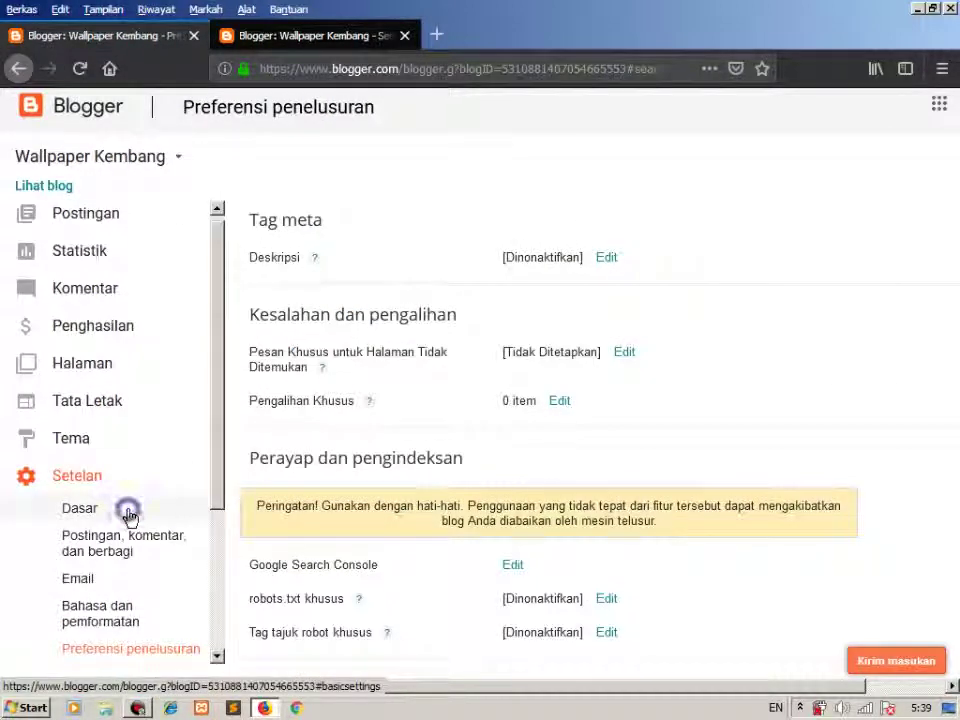
click(180, 517)
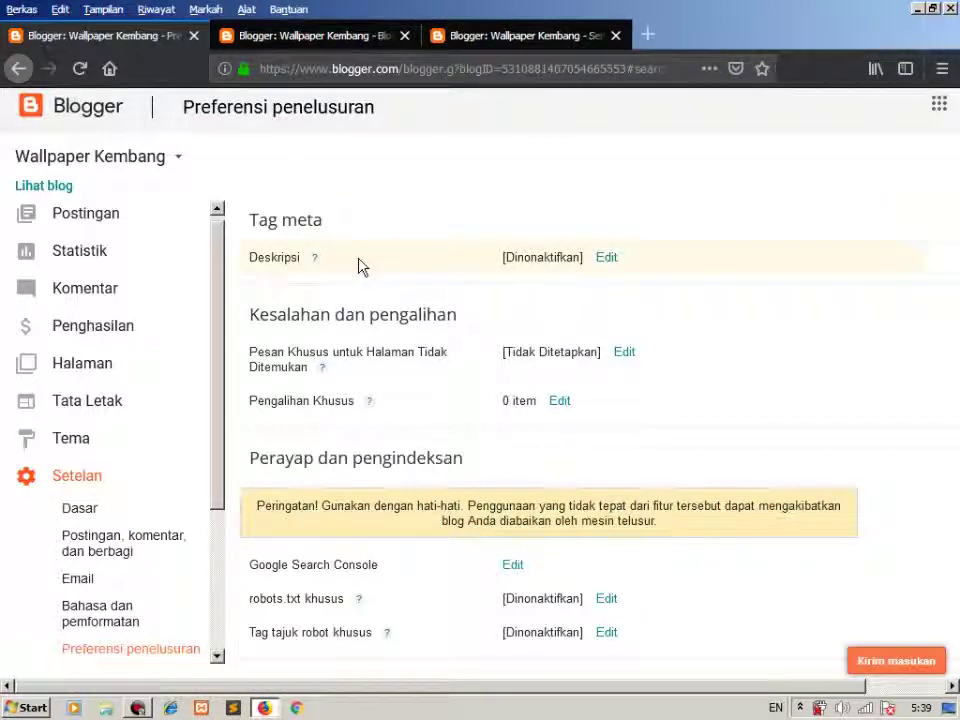
click(246, 32)
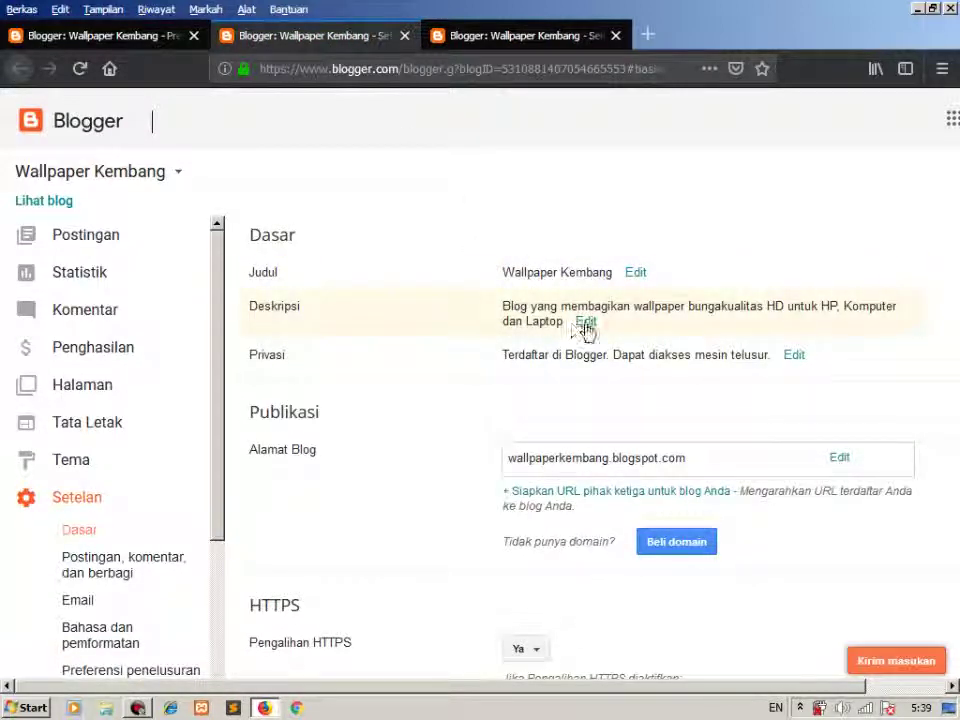
- Enable the meta search description with "Blog yang membagikan wallpaper bunga kualitas HD untuk Layar Smartphone, Komputer dan Laptop" and save the changes
click(105, 33)
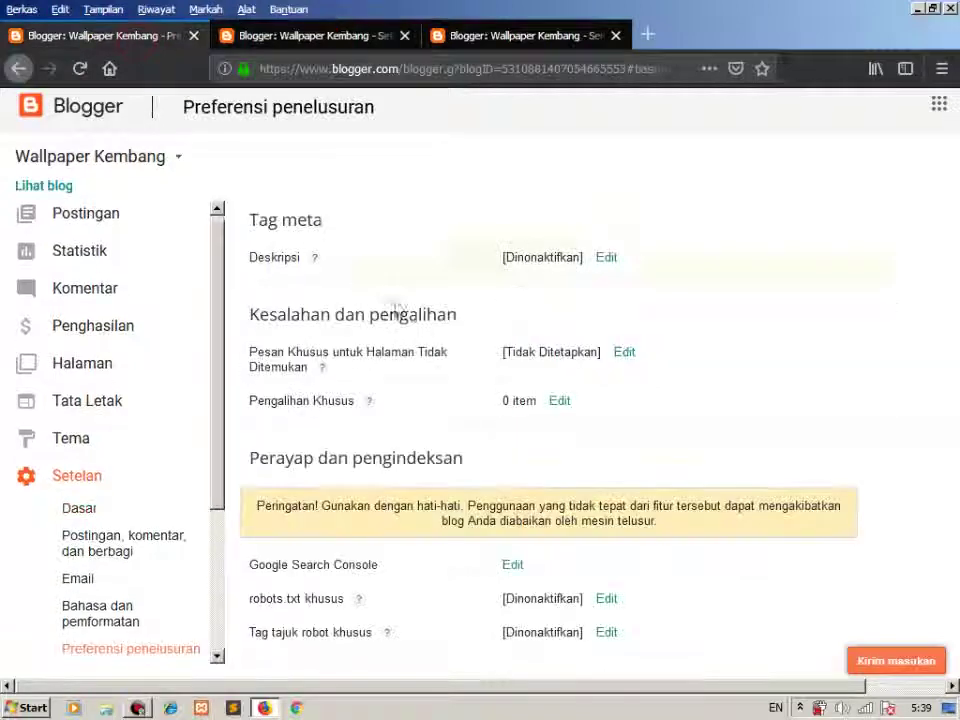
click(600, 257)
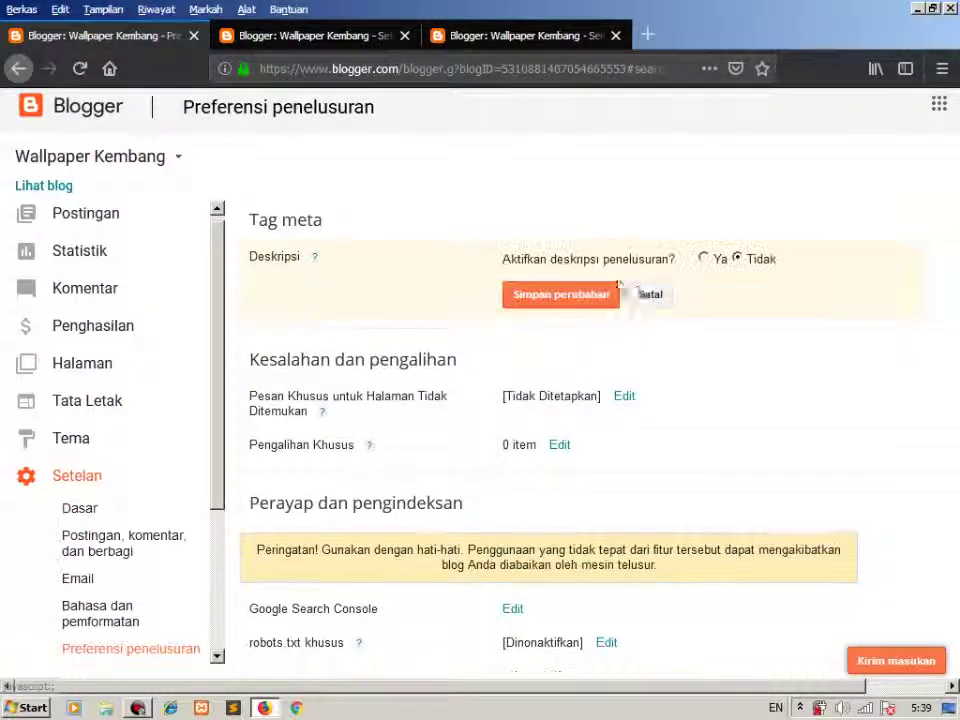
click(705, 260)
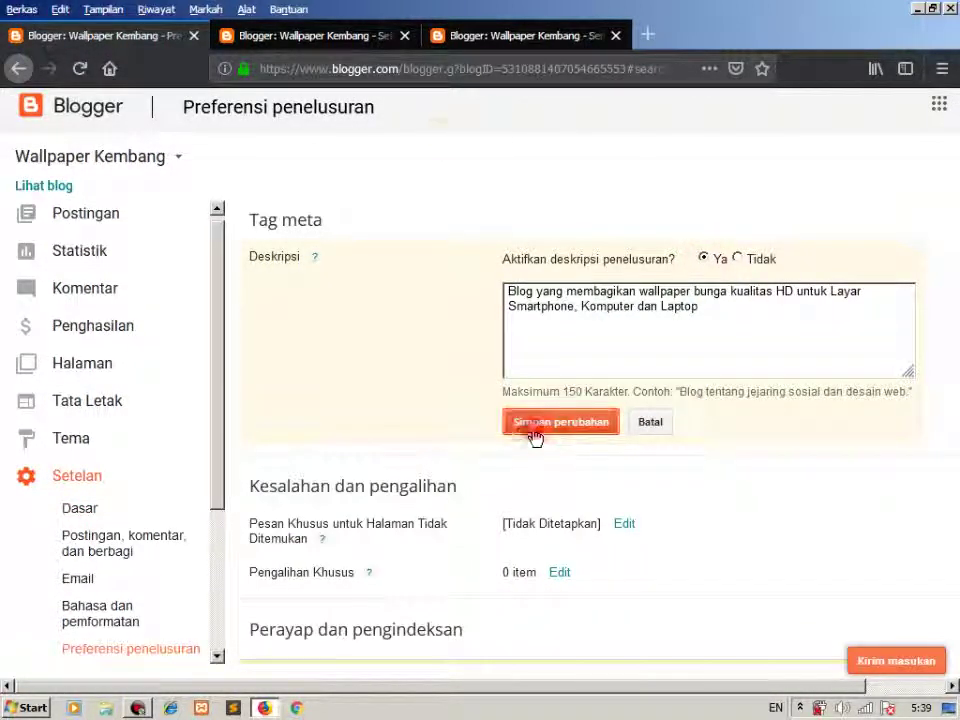
click(536, 430)
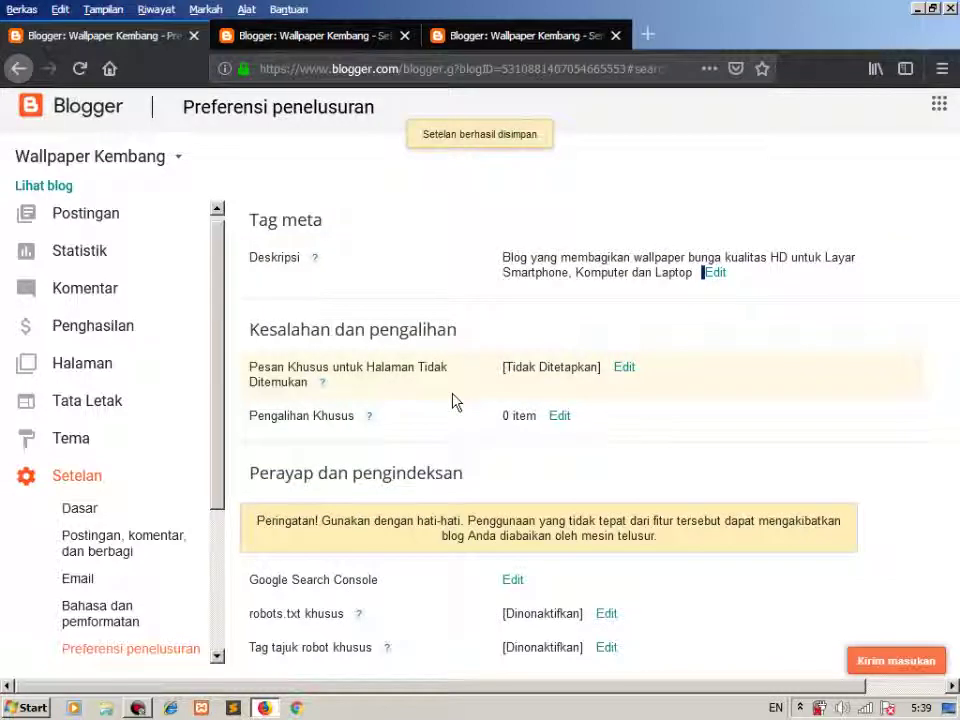
drag(503, 257, 697, 290)
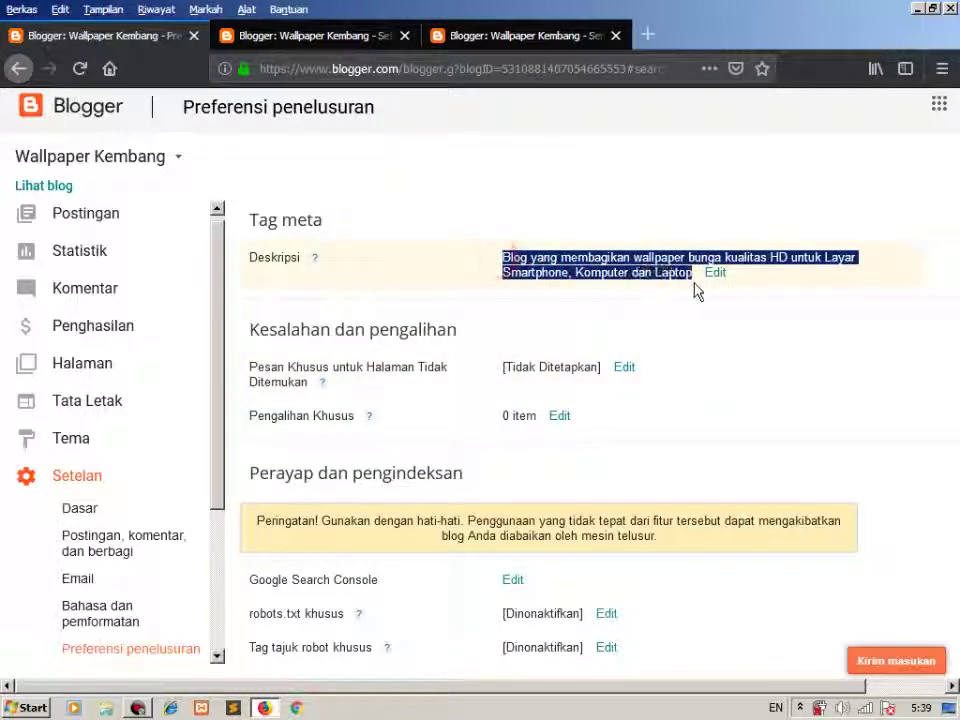
- Open a blank tab for a web search, view the published Wallpaper Kembang blog and copy its web address
click(650, 35)
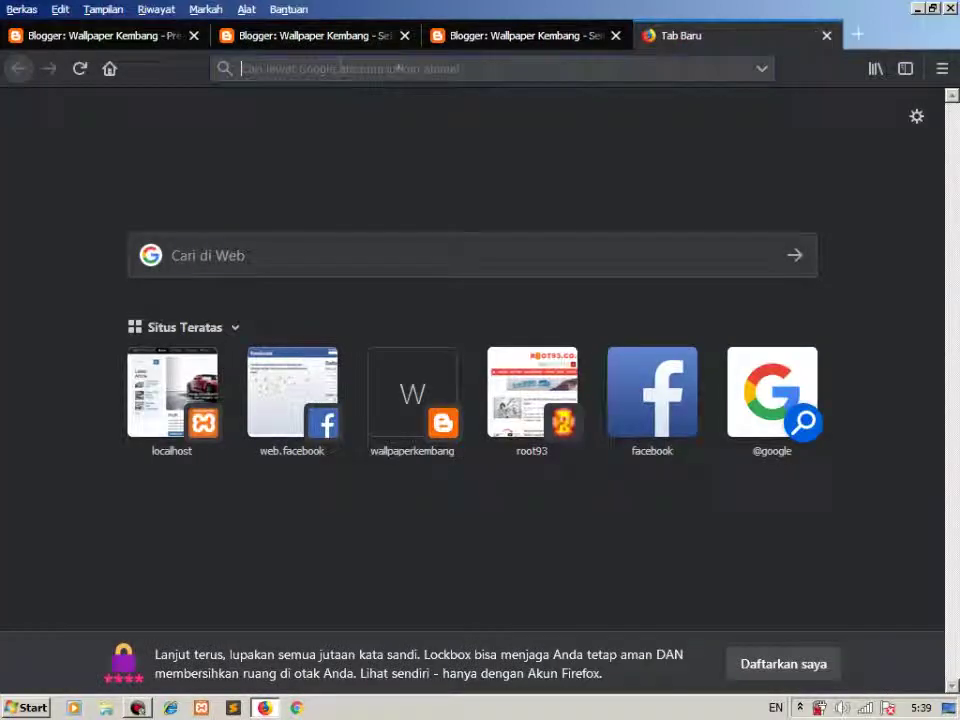
click(343, 44)
click(452, 48)
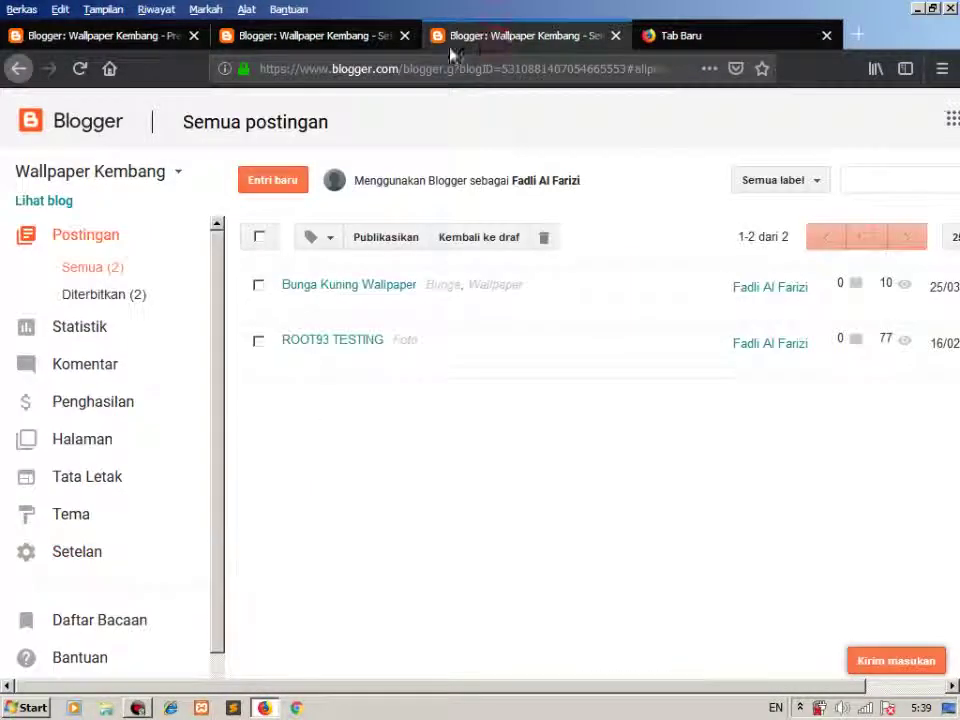
click(130, 40)
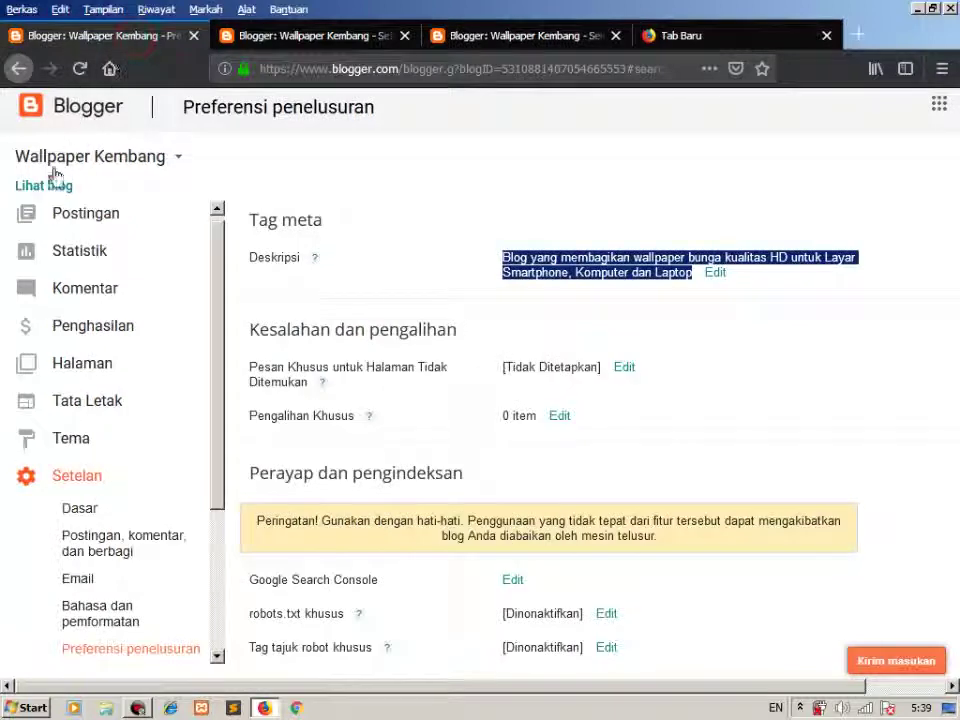
click(28, 184)
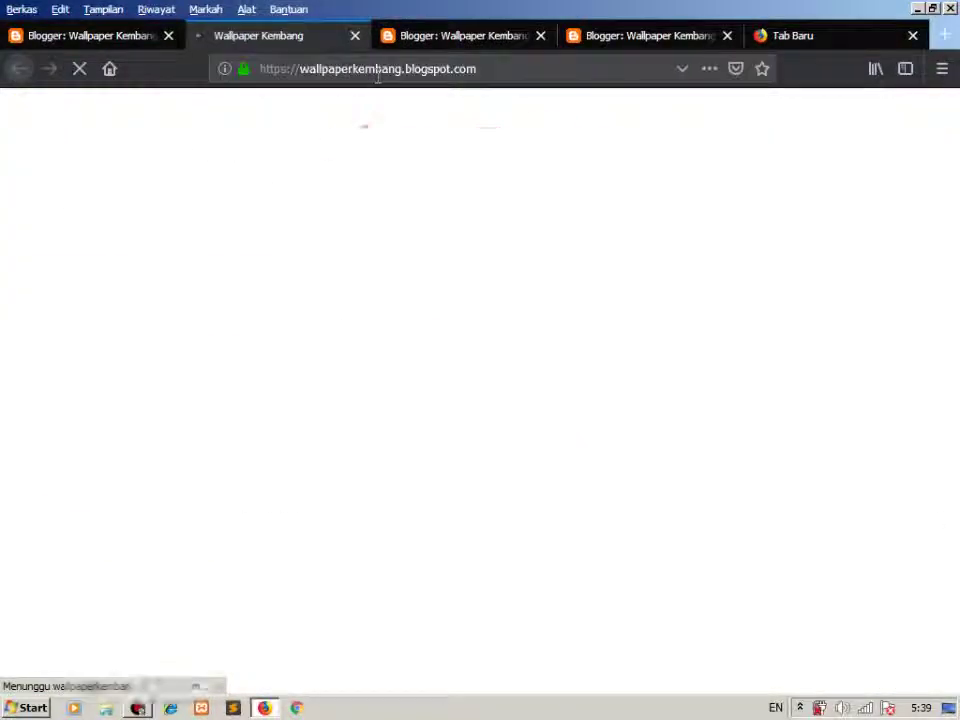
click(305, 69)
key(ctrl+c)
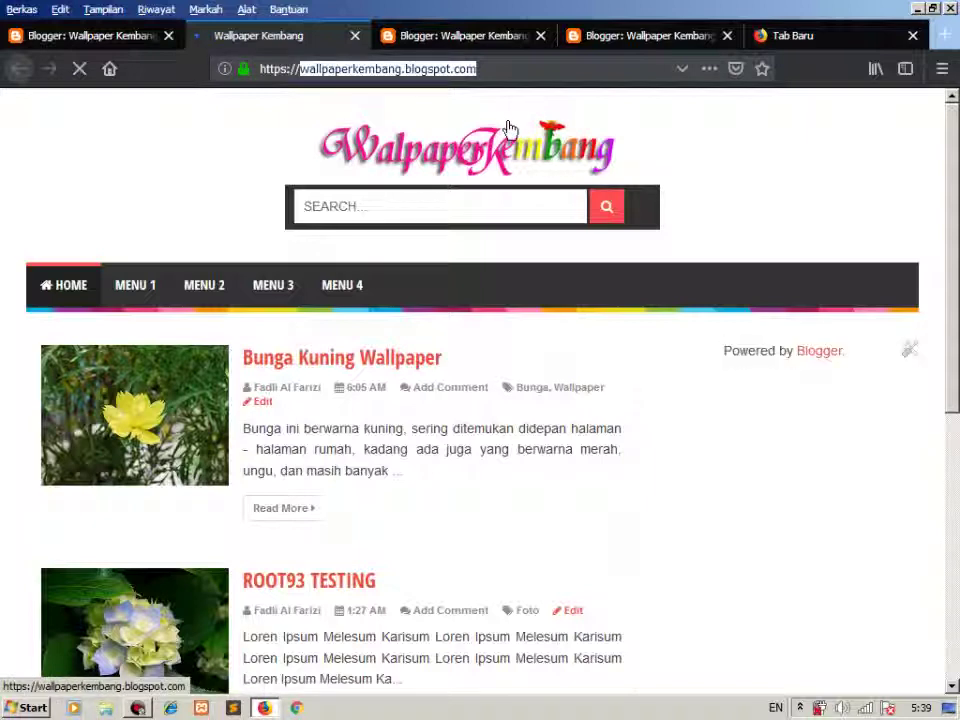
- Search Google for wallpaperkembang.blogspot.com and examine the description text under the blog's own result
click(841, 42)
click(366, 242)
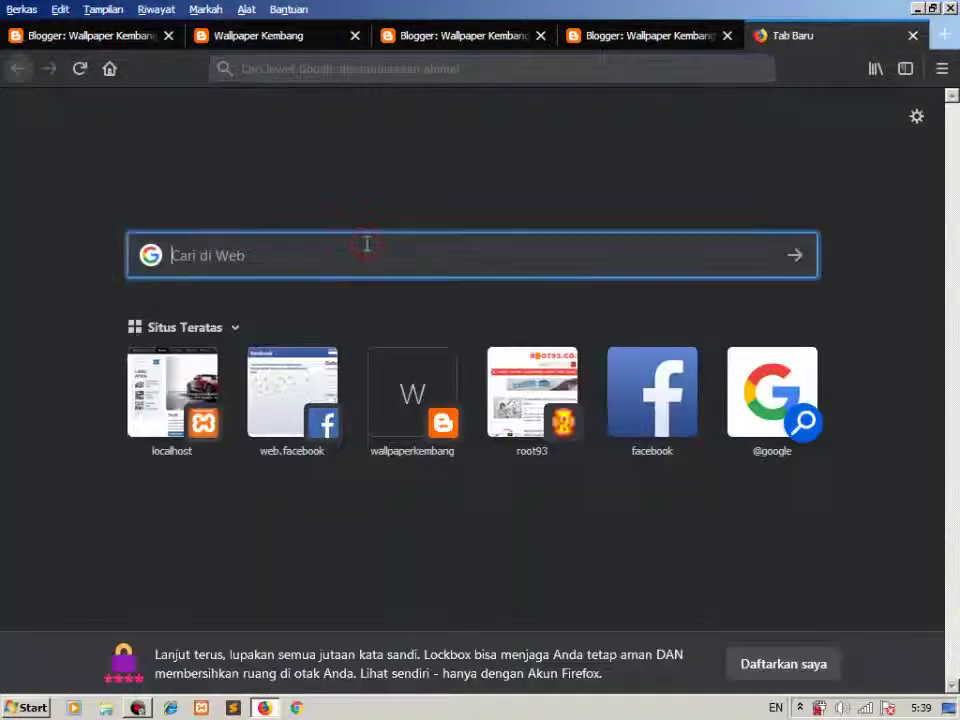
key(ctrl+v)
key(Return)
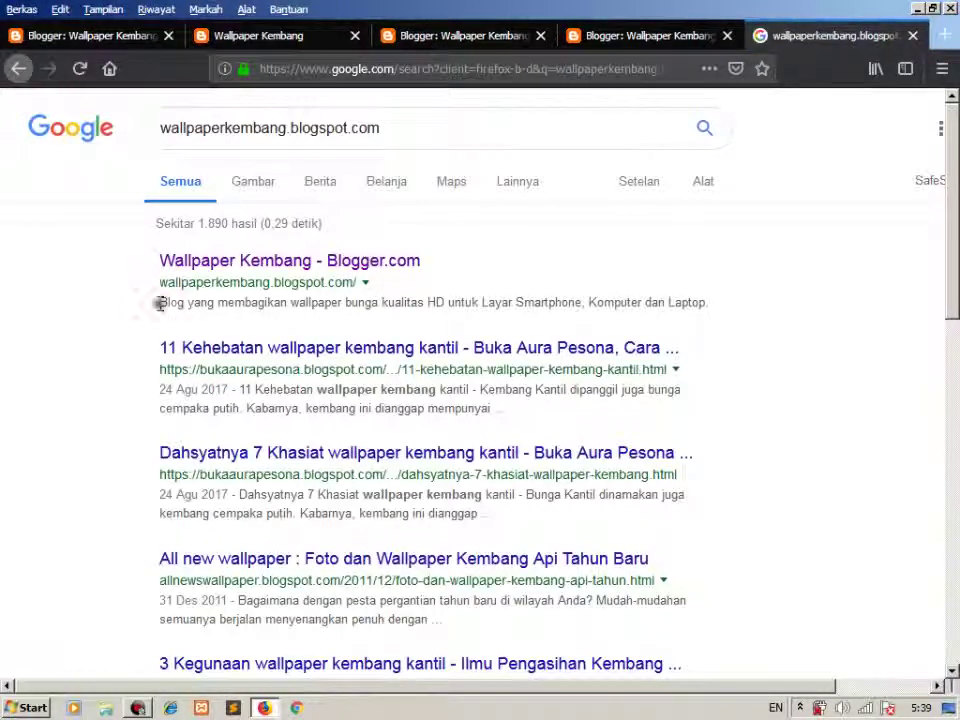
drag(160, 302, 712, 310)
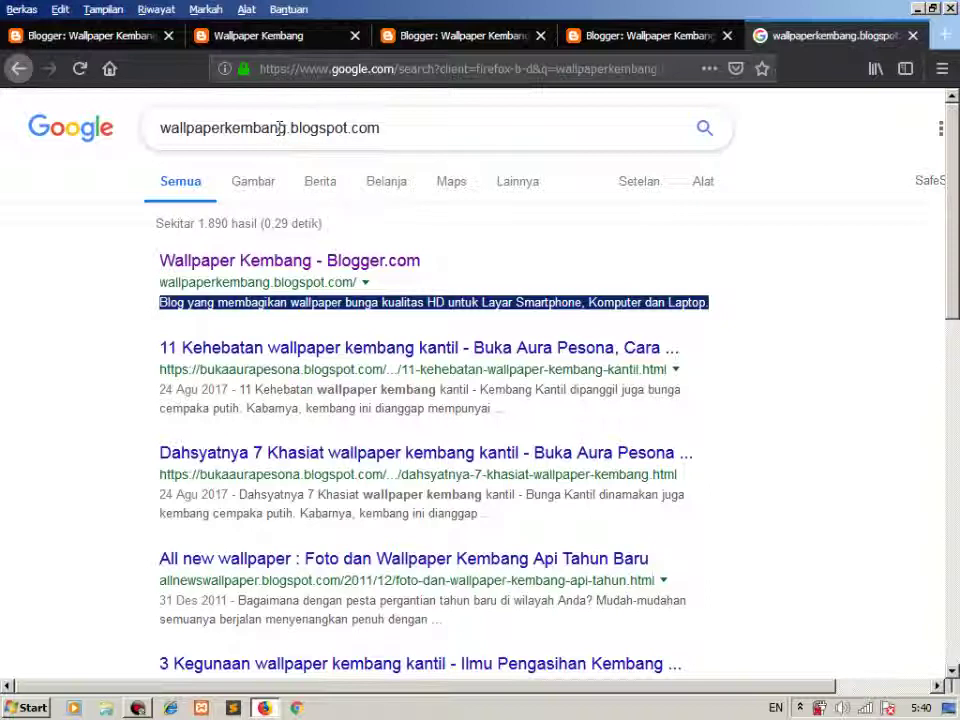
- Search Google for "laptop butut" and examine the description text under the LAPTOP BUTUT blog's result
drag(284, 128, 486, 135)
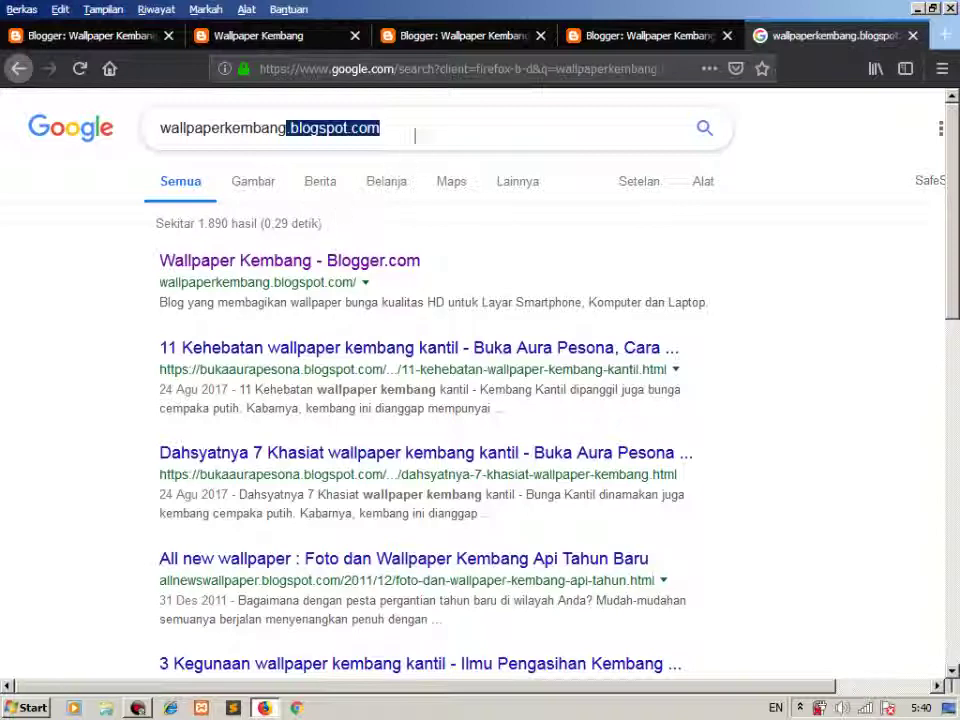
key(ctrl+a)
text(la)
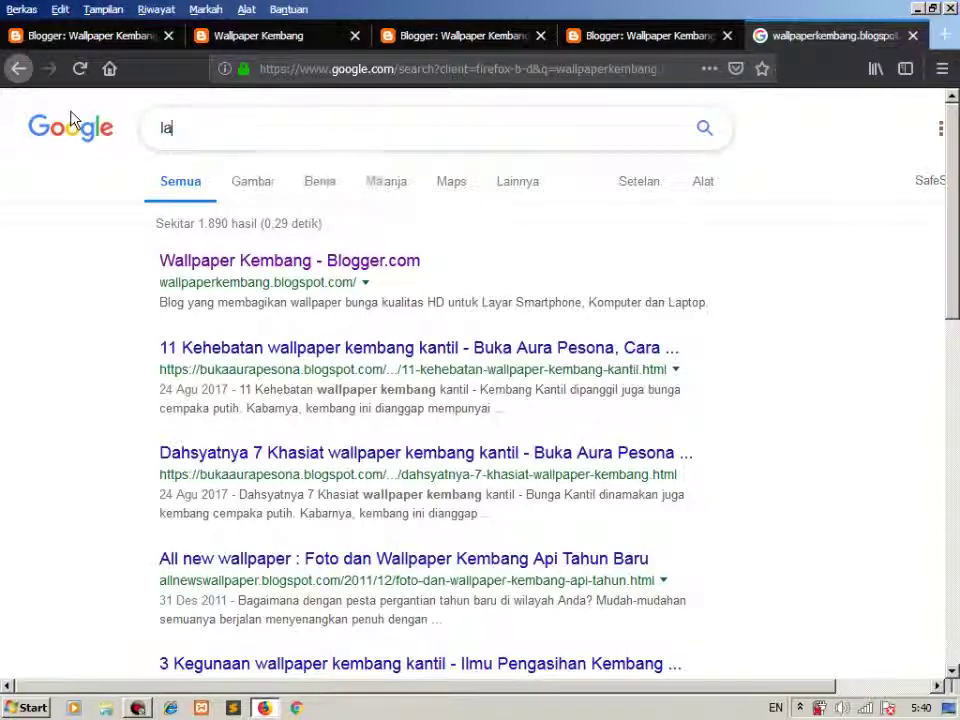
text(ptop butut)
key(Return)
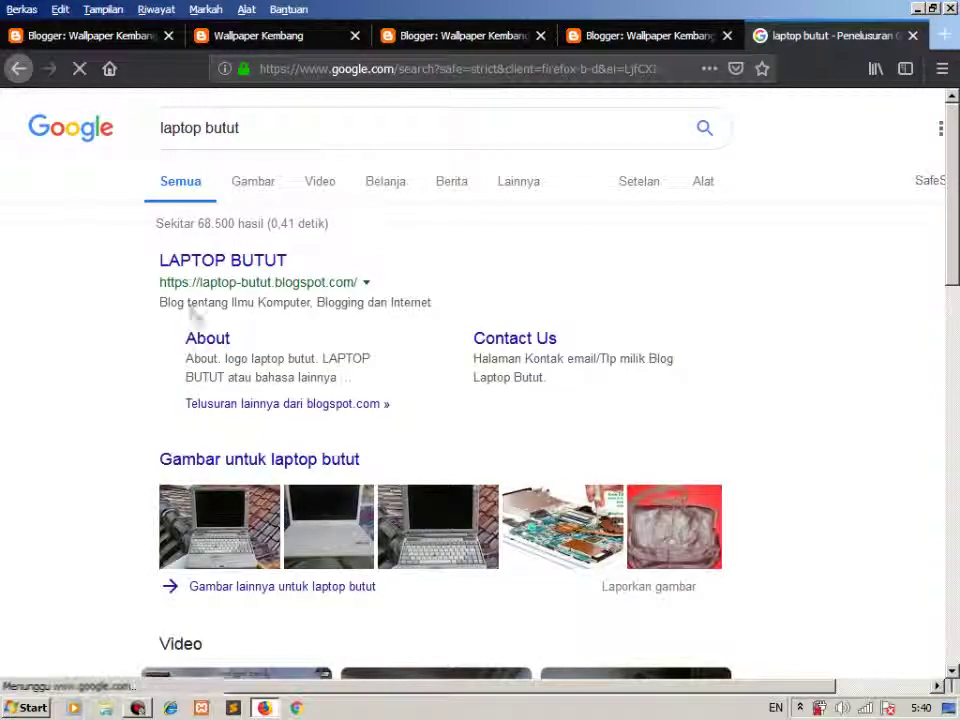
drag(156, 302, 448, 309)
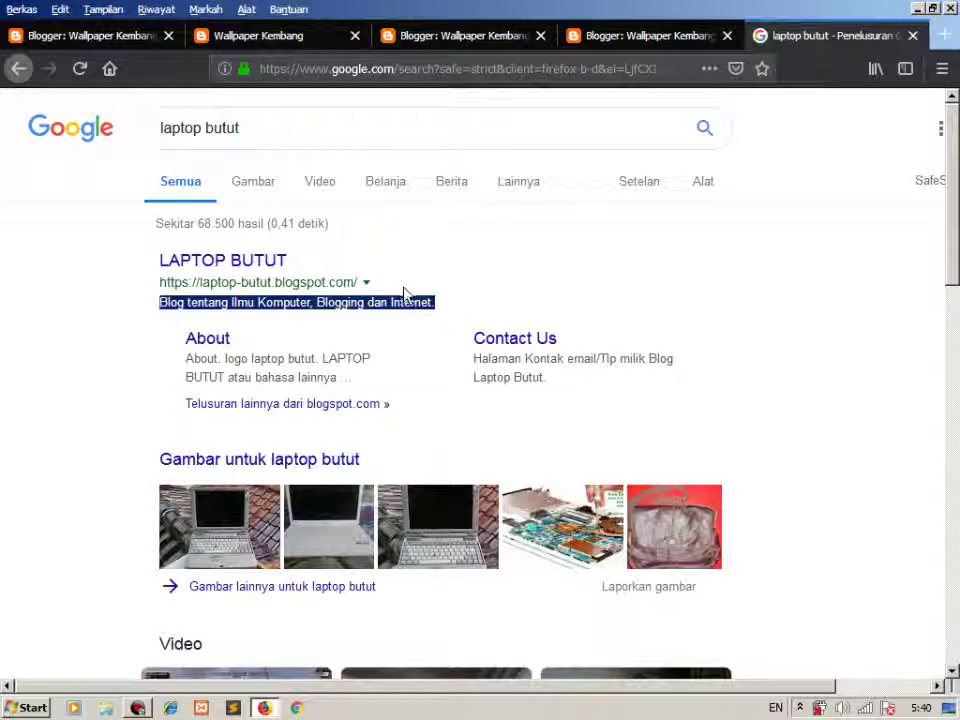
- Close the published blog, basic settings and post list tabs, keeping the search preferences and Google results open
click(272, 36)
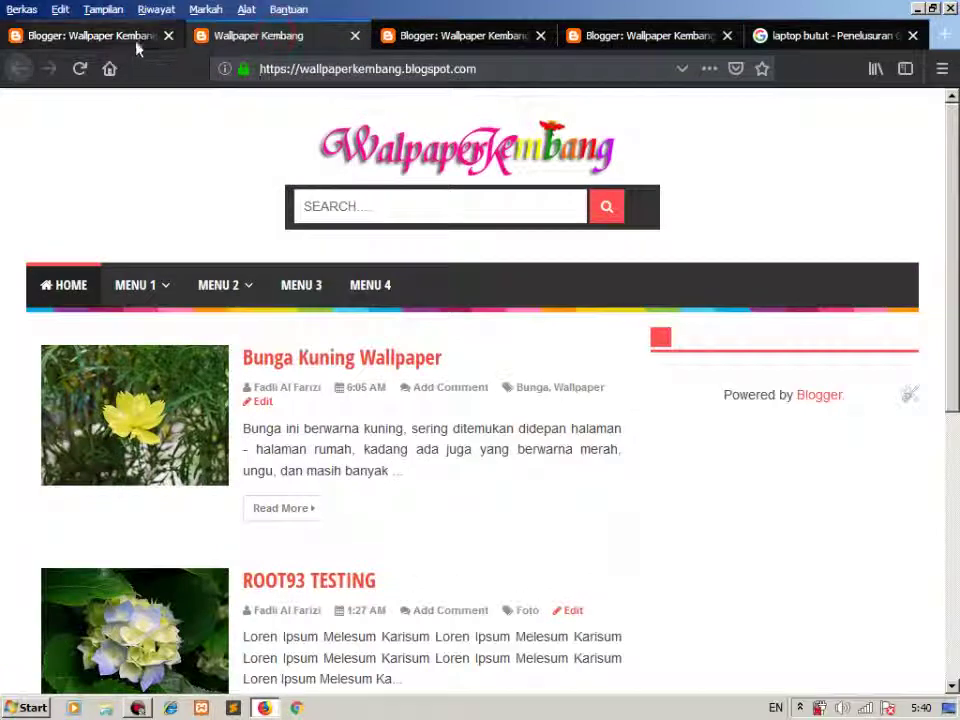
click(485, 40)
click(355, 36)
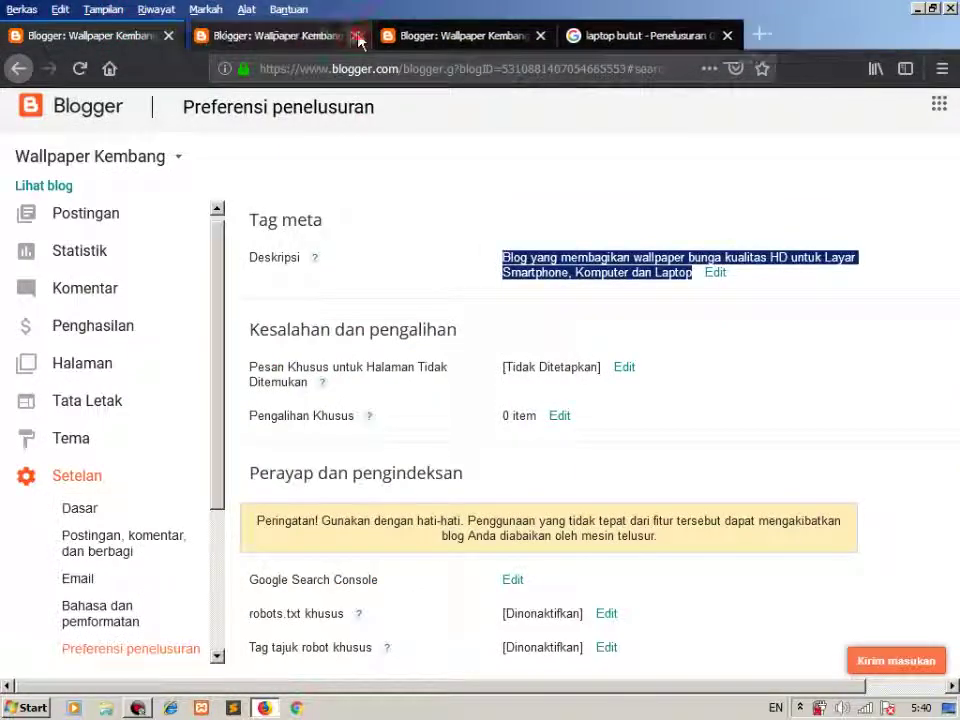
click(355, 36)
click(355, 36)
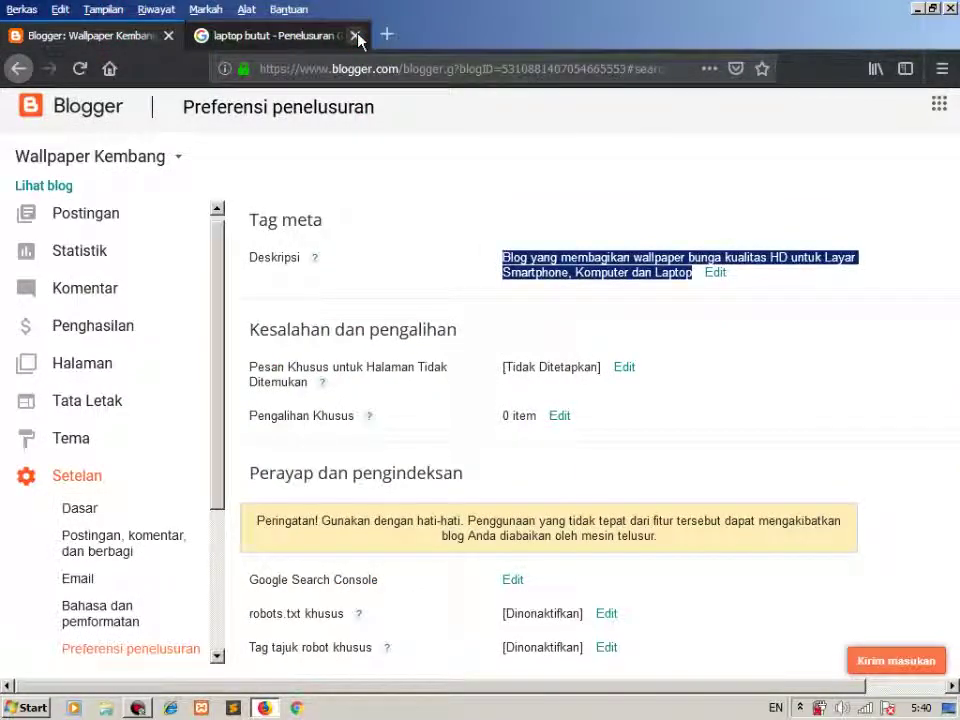
- Recheck the LAPTOP BUTUT result's description, and open the Bunga Kuning Wallpaper post in the editor to view its search description
click(306, 36)
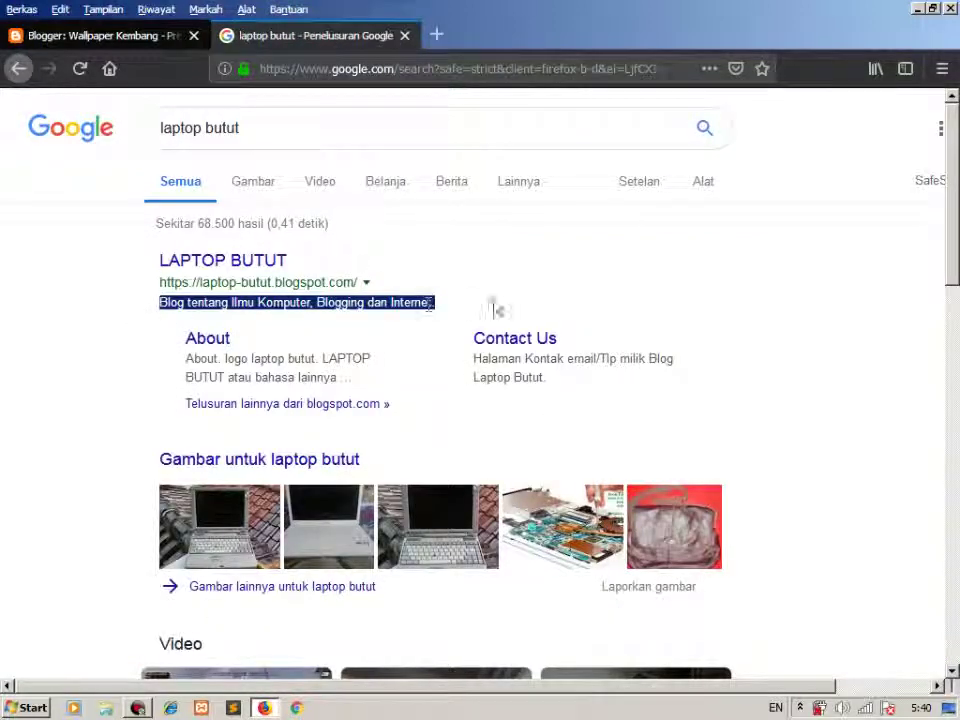
click(146, 40)
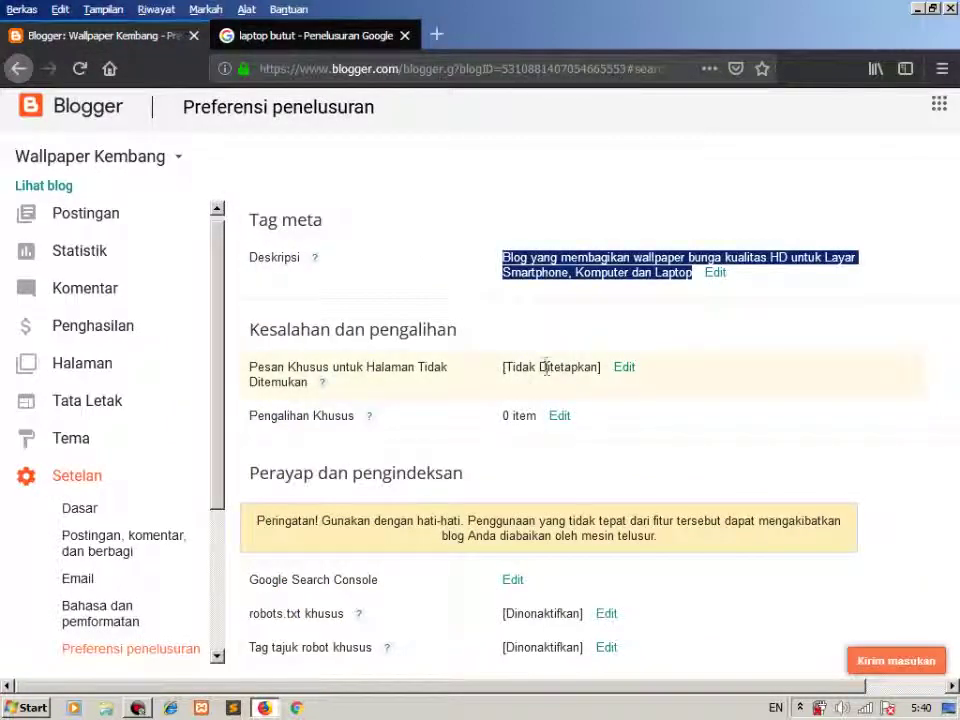
click(131, 226)
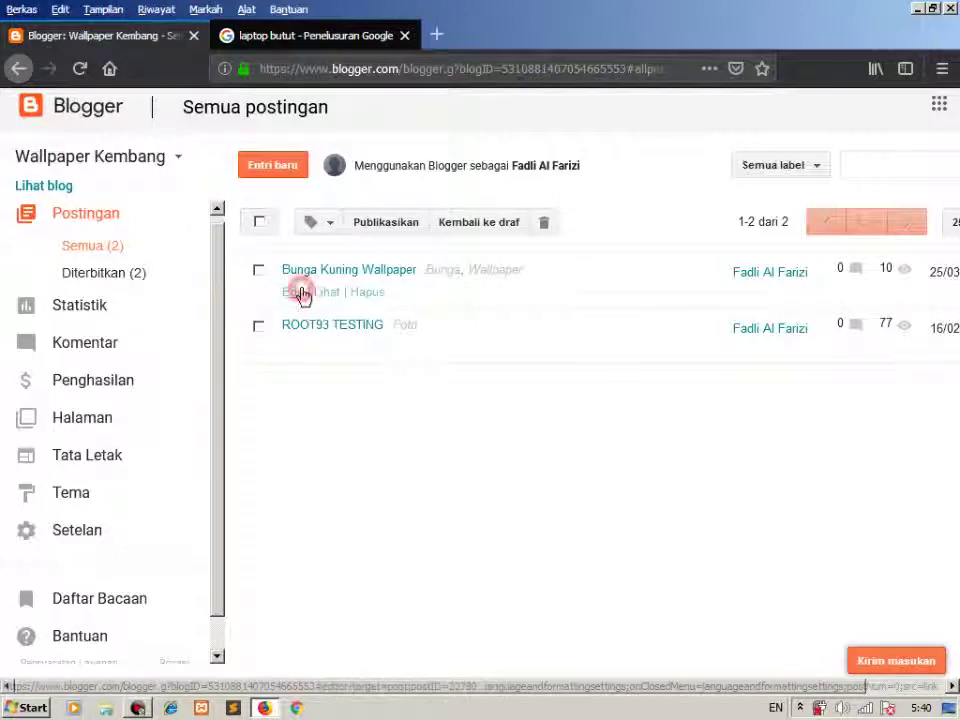
click(303, 295)
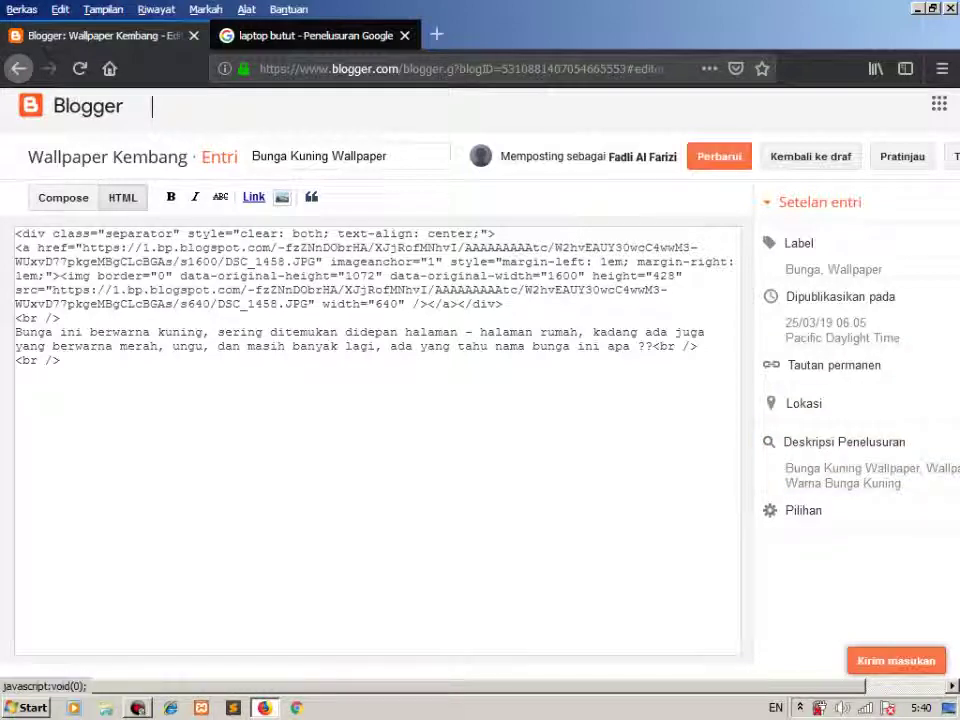
- Copy the post's title, search Google for "Bunga Kuning Wallpaper" in a new tab, and examine the descriptions in the results
click(79, 199)
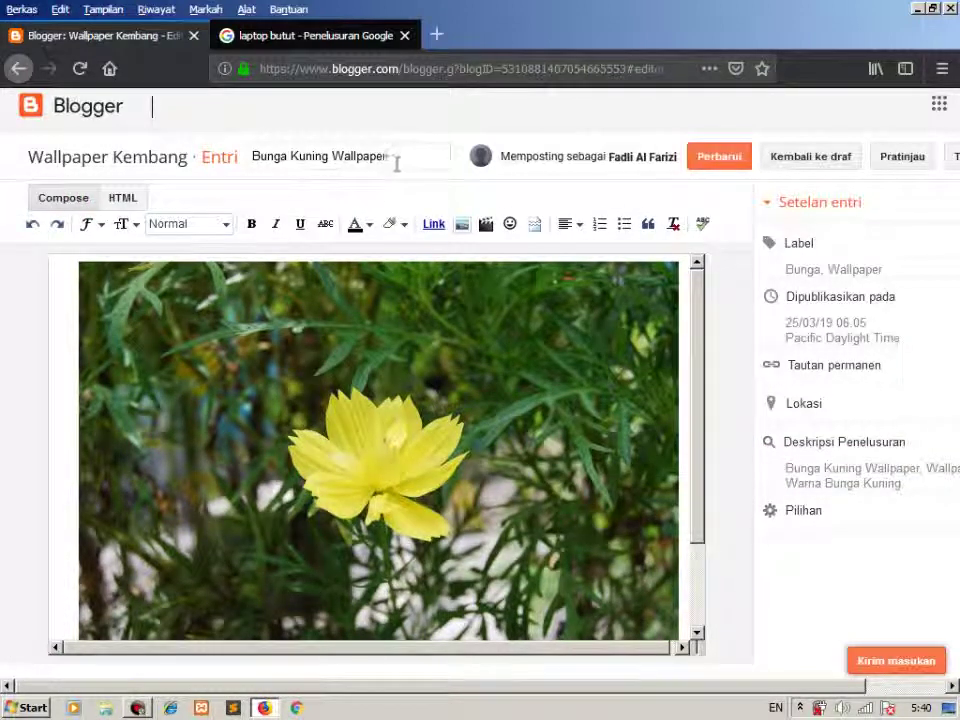
drag(397, 165, 237, 124)
key(ctrl+c)
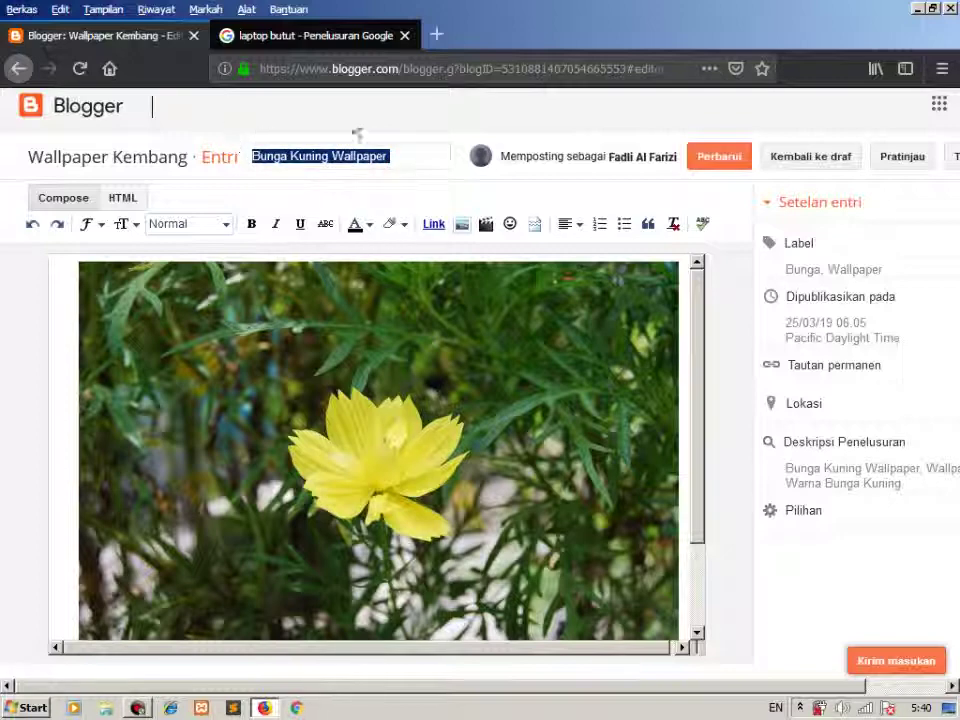
click(437, 36)
key(ctrl+v)
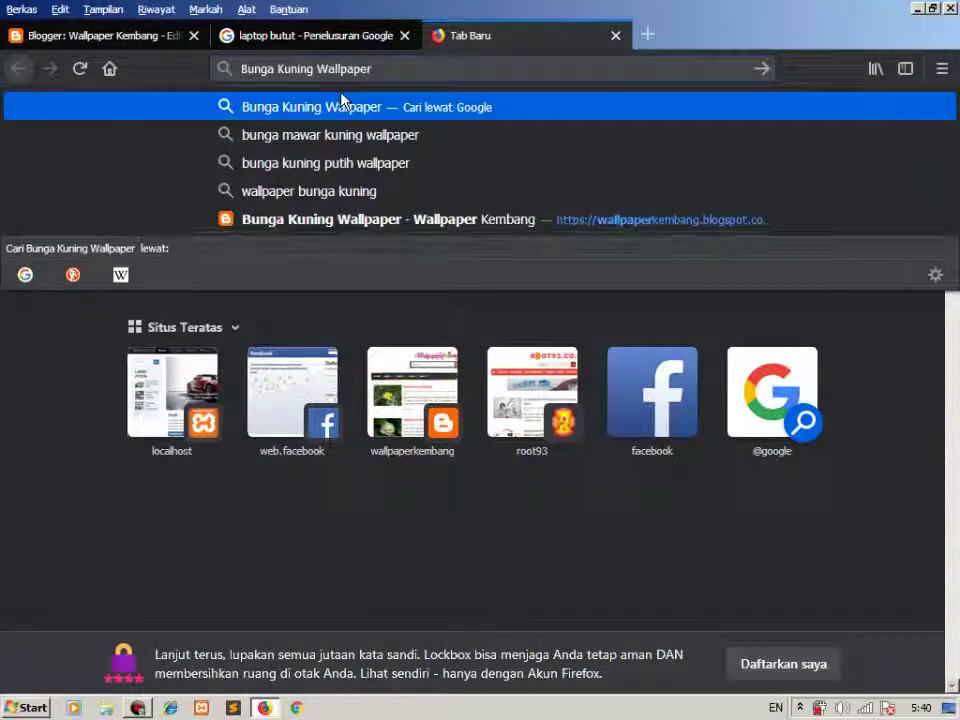
key(Return)
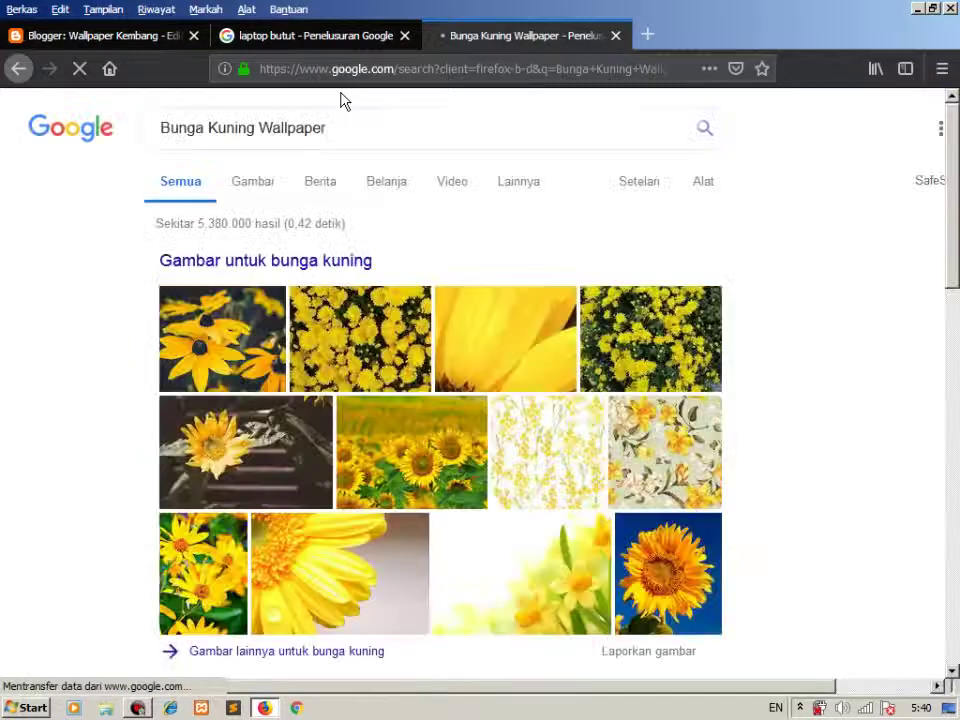
scroll(414, 280, down, 7)
scroll(414, 298, up, 3)
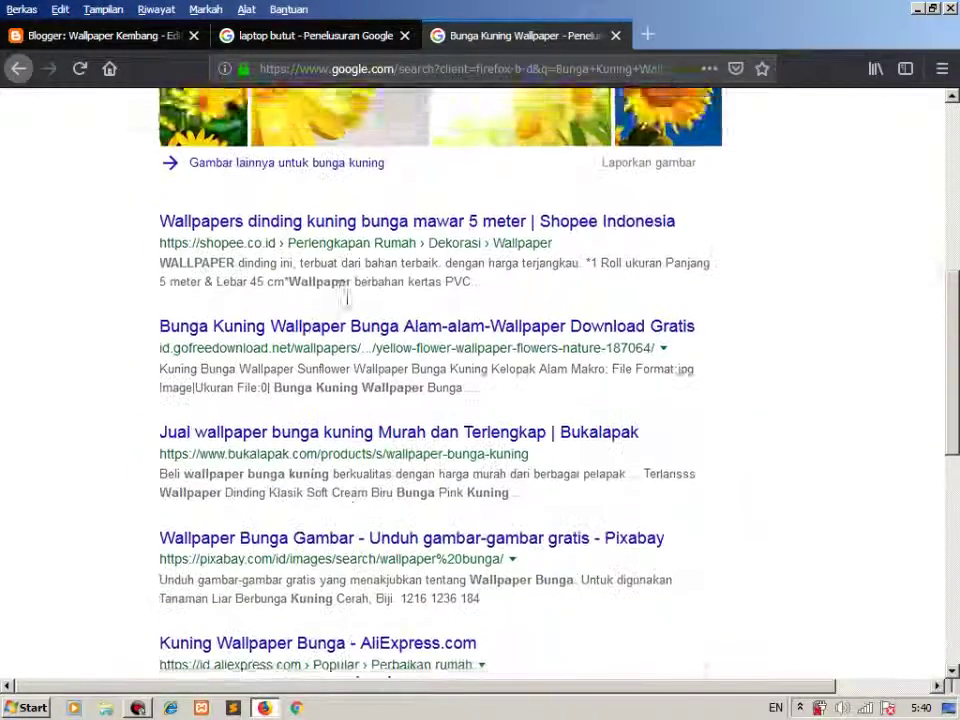
scroll(452, 456, down, 3)
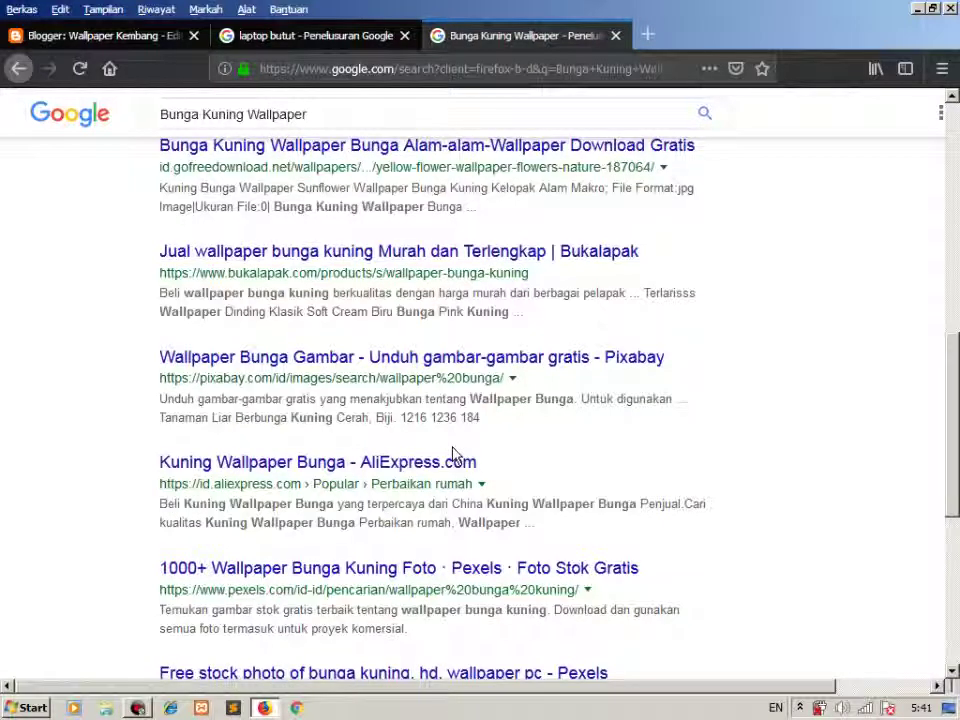
- Recheck the post's search description, close the laptop butut results, and highlight the description under the AliExpress result
click(105, 40)
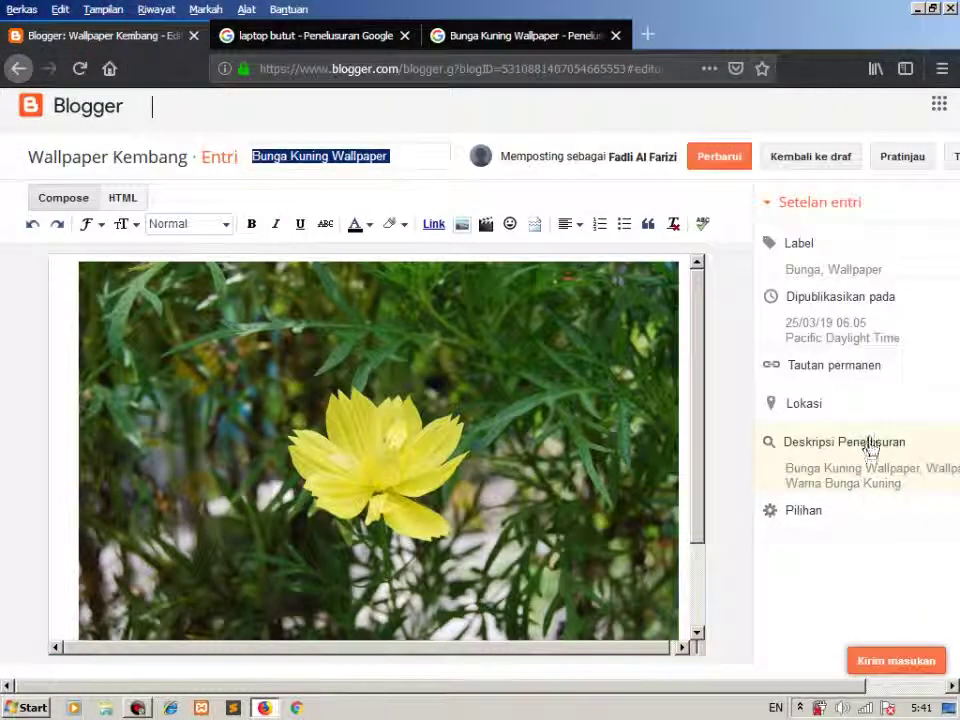
click(307, 44)
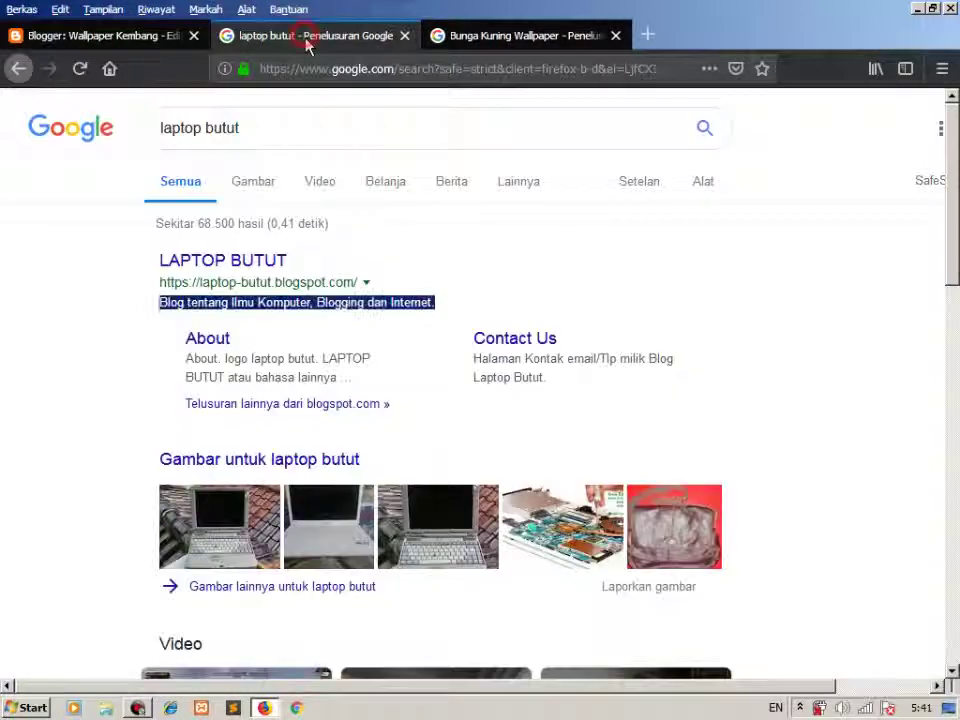
click(408, 37)
scroll(255, 300, down, 2)
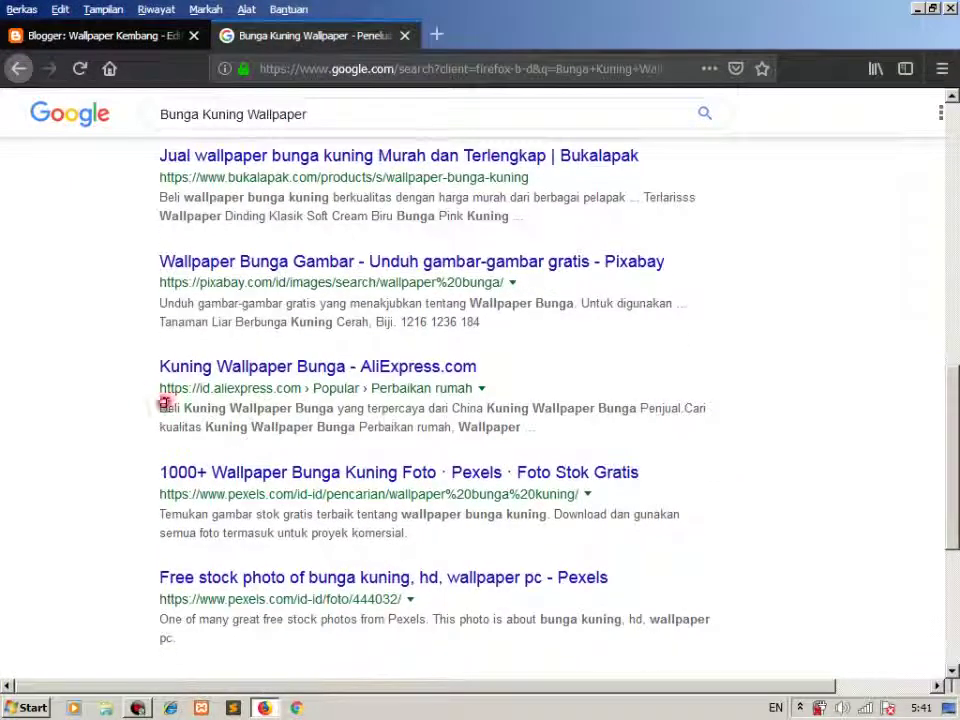
drag(163, 403, 566, 438)
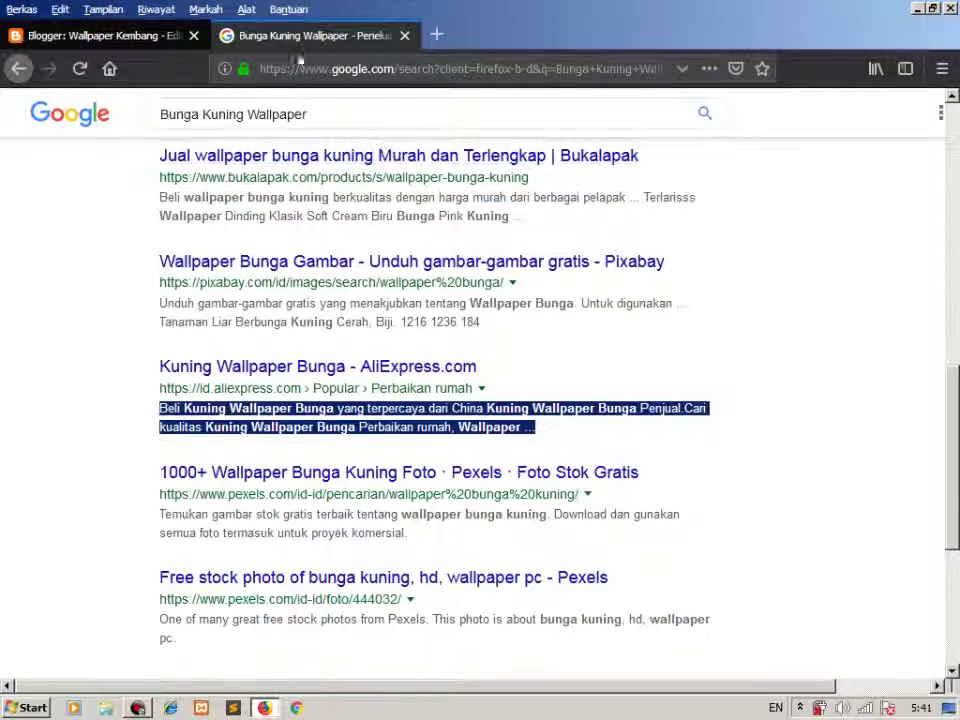
- Open the Wallpaper Kembang dashboard in a separate tab and bring up its search preferences settings
click(98, 38)
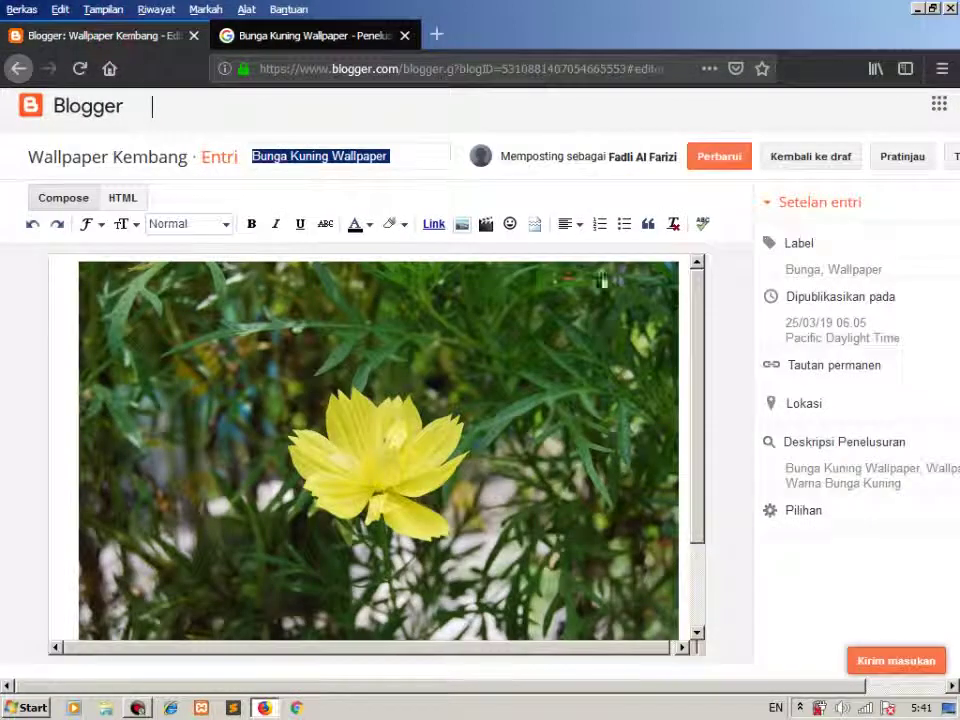
right_click(68, 112)
click(120, 118)
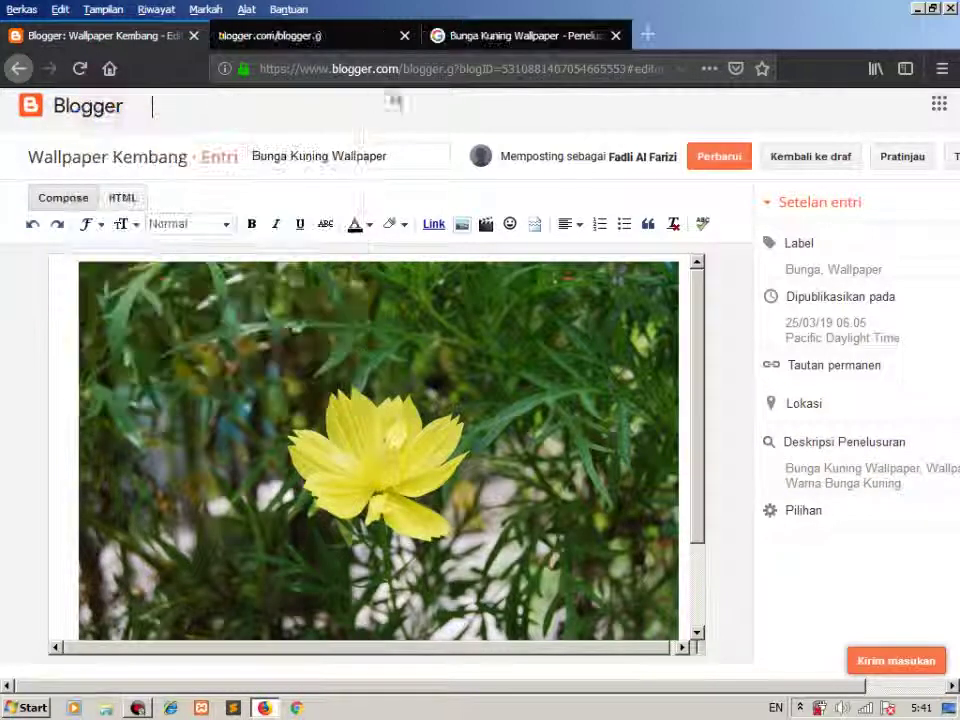
click(334, 40)
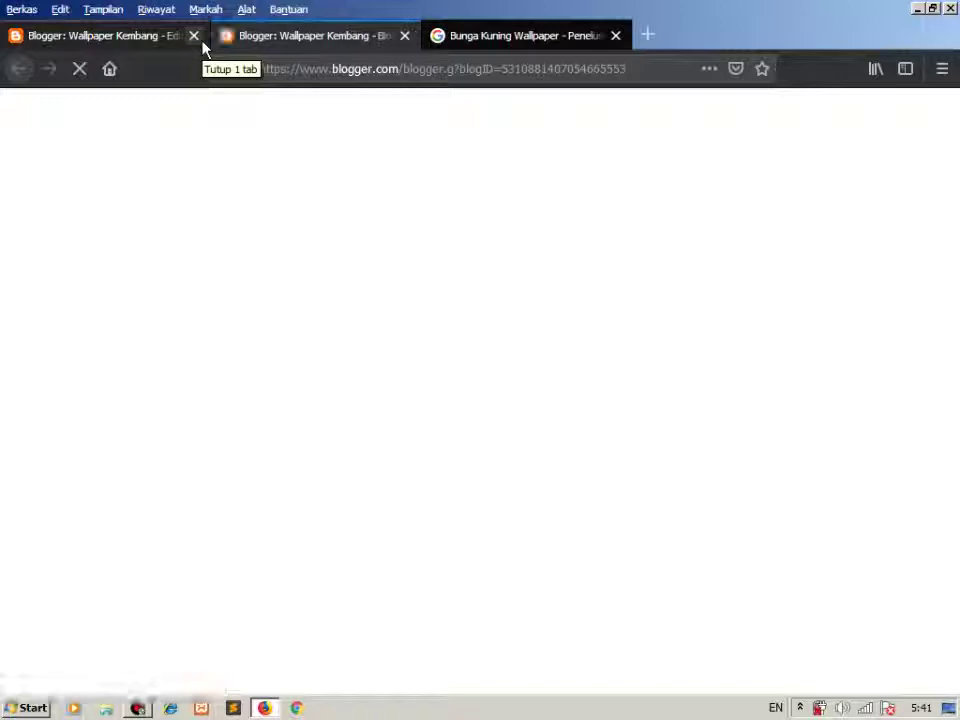
click(131, 45)
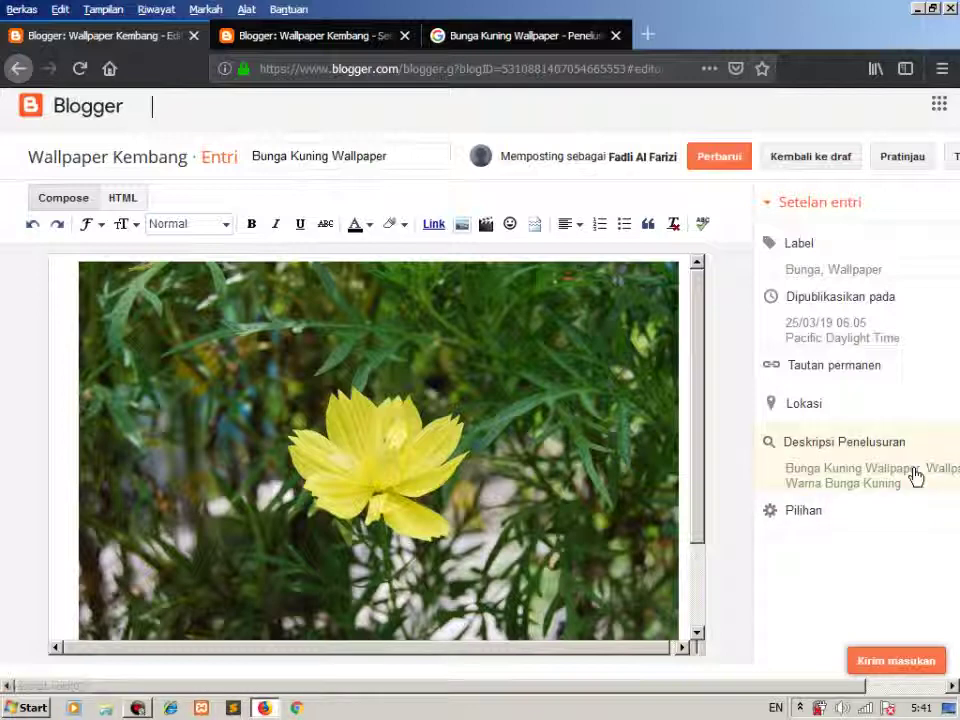
click(320, 40)
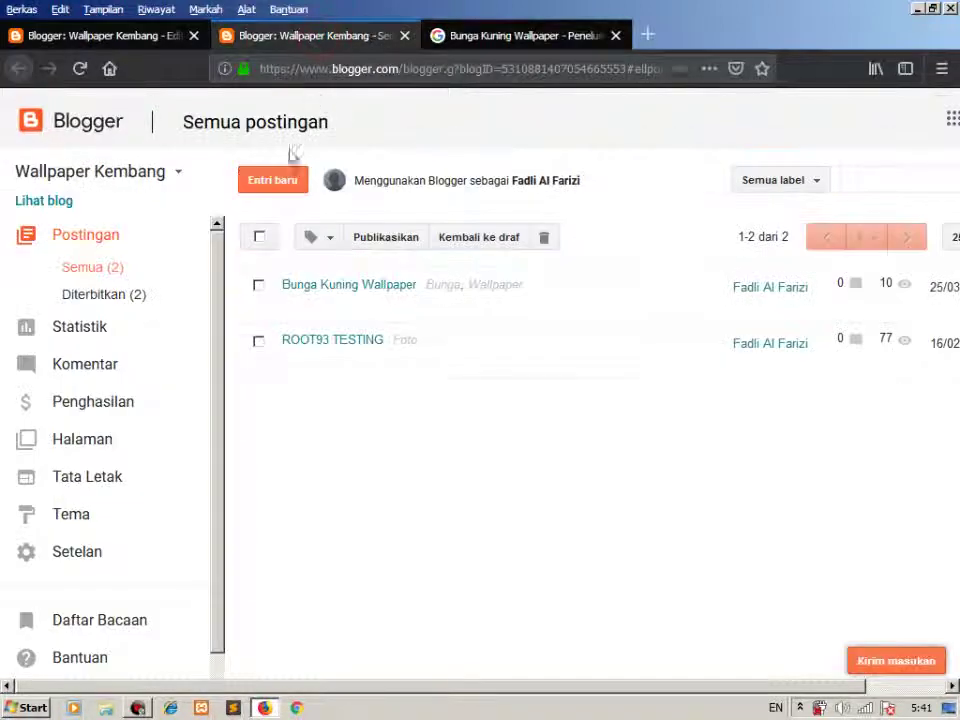
click(89, 553)
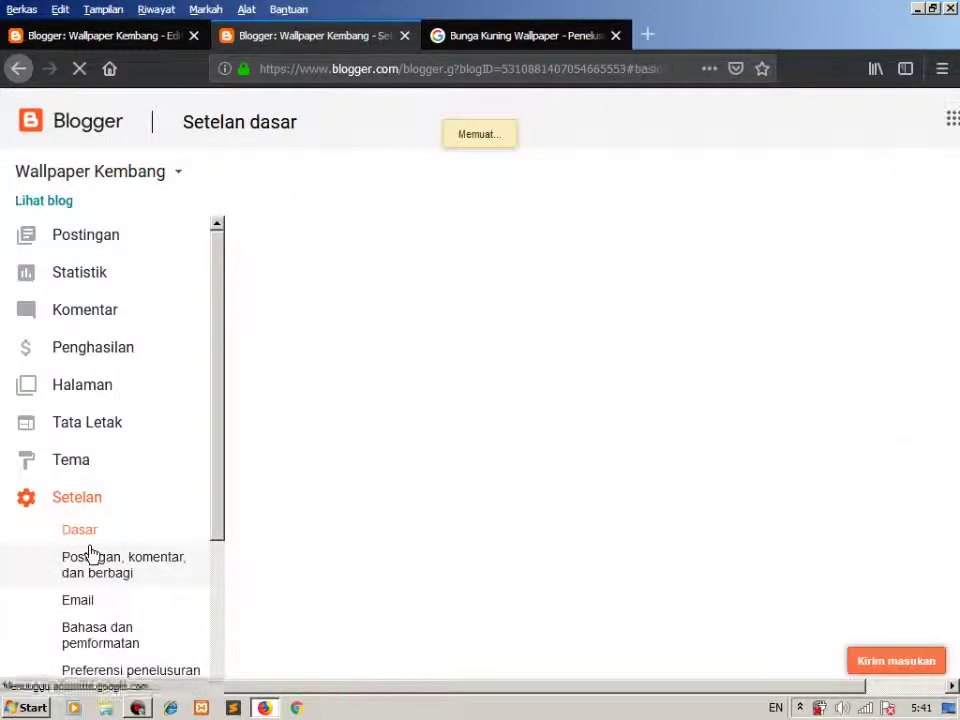
scroll(90, 553, down, 4)
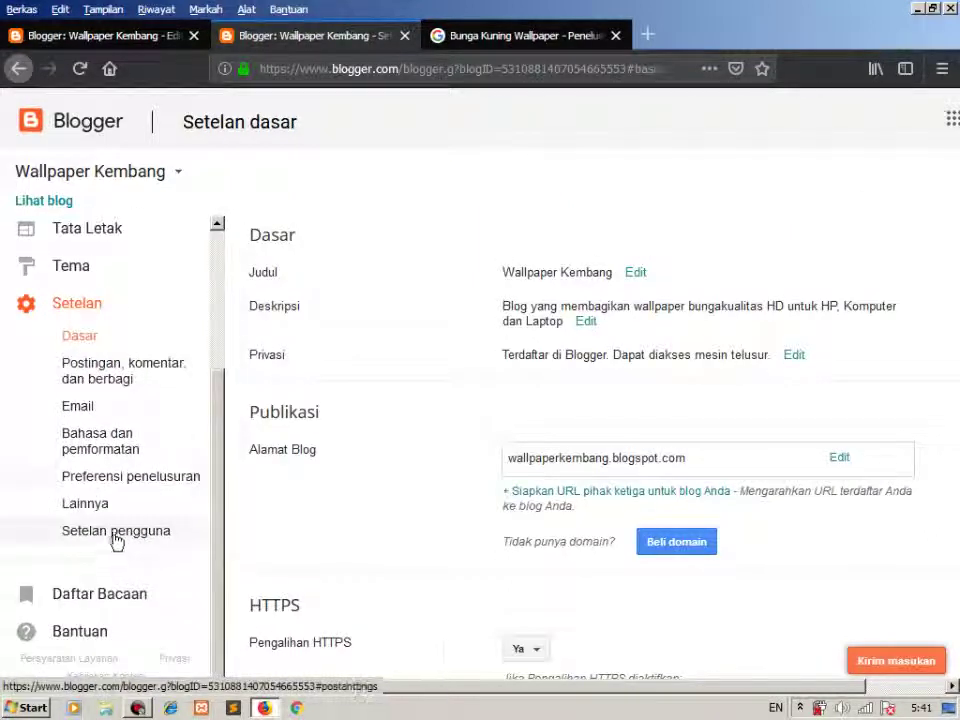
click(111, 485)
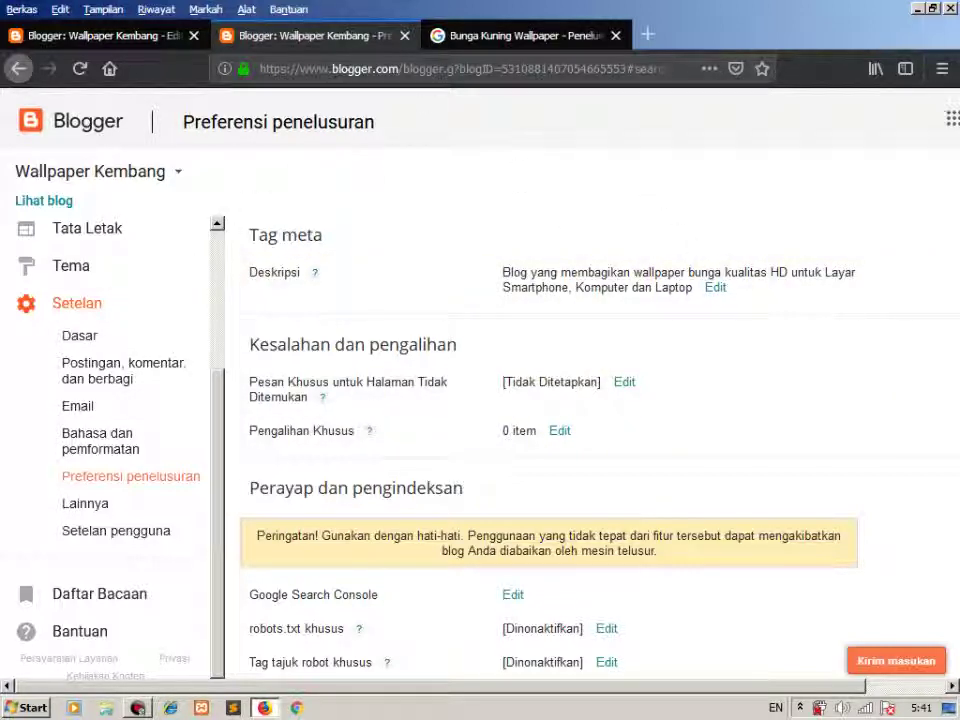
- Exit the Bunga Kuning Wallpaper post editor and close its tab, keeping the search preferences open
click(152, 40)
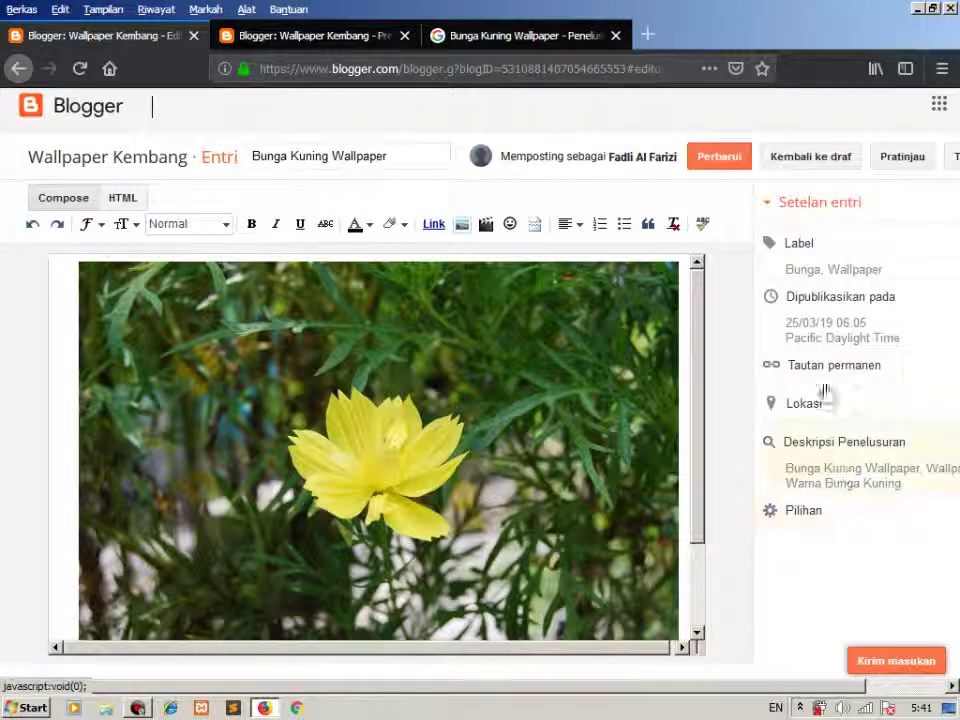
click(954, 160)
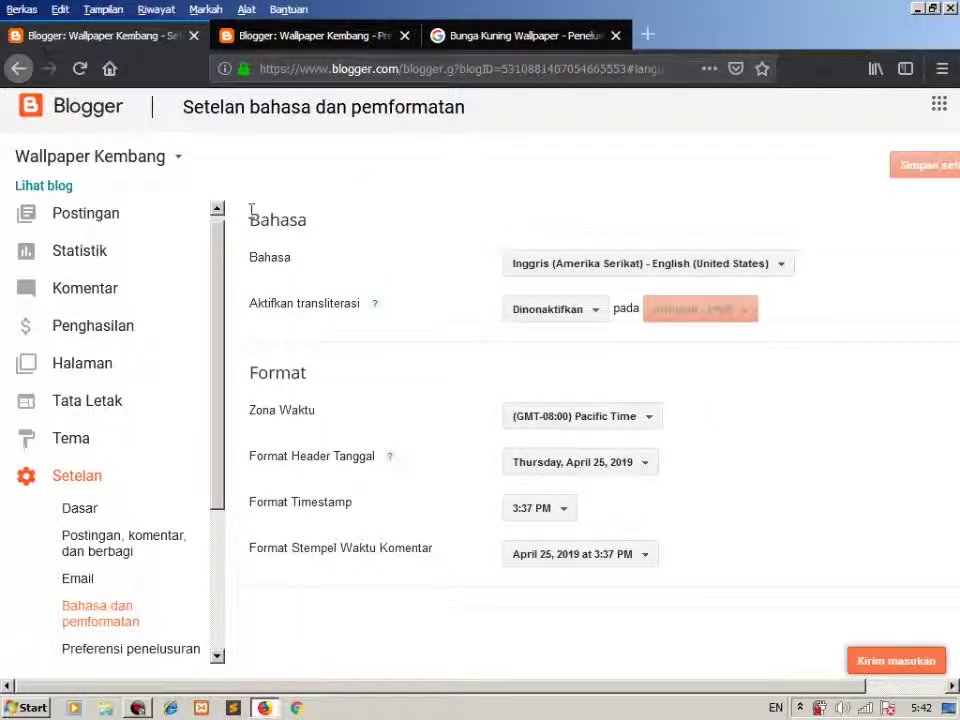
scroll(171, 387, down, 4)
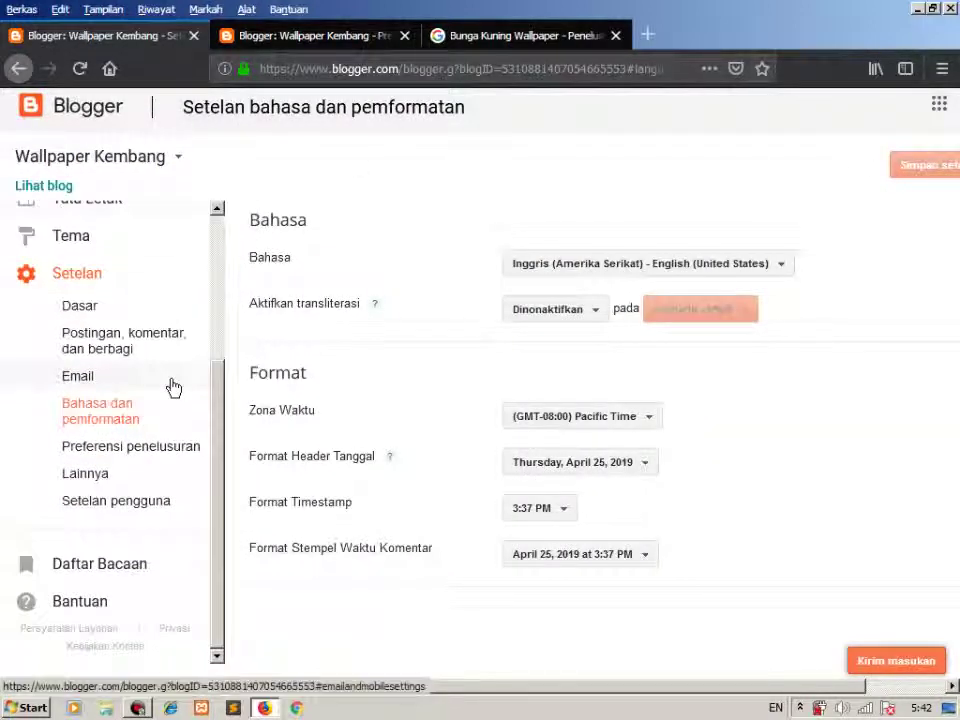
click(304, 36)
click(194, 37)
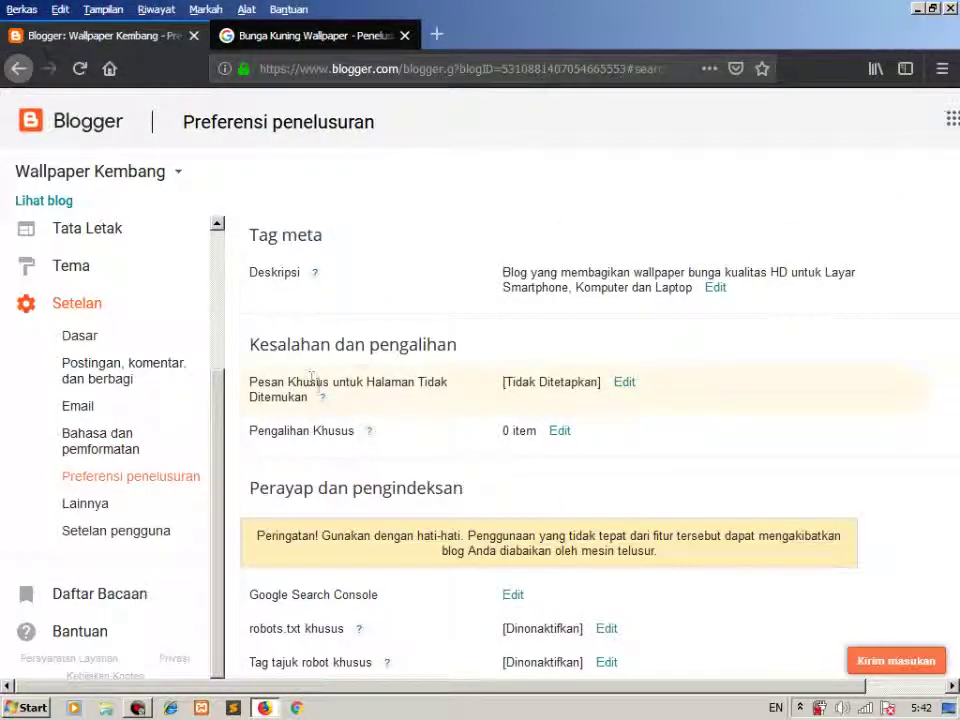
- Set the custom page-not-found message to "Maaf Halaman tidak ditemukan" and save the change
click(617, 386)
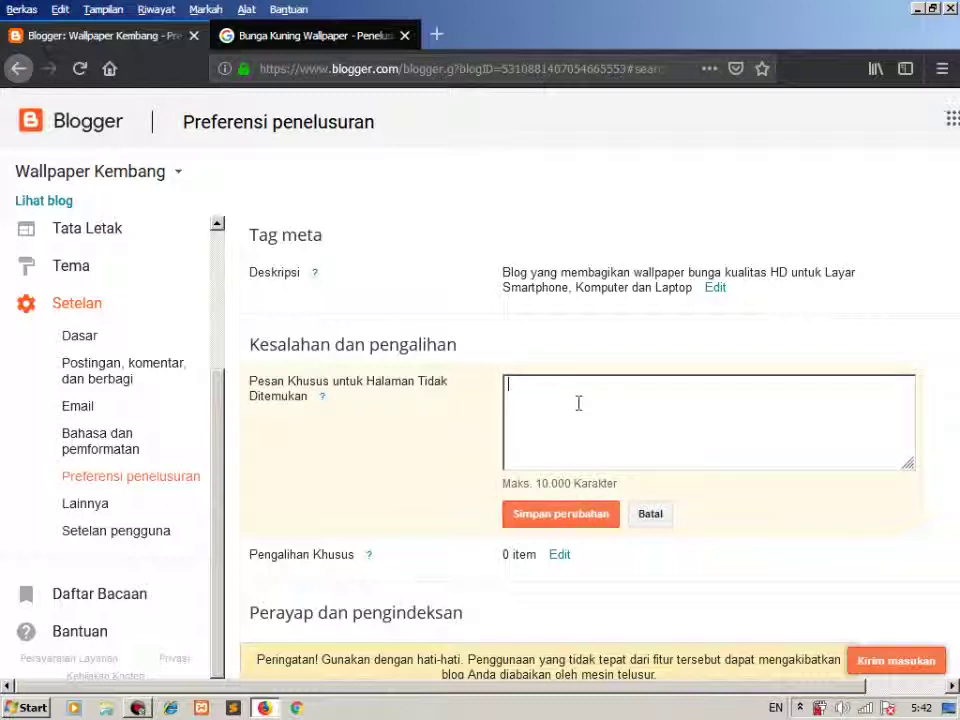
text(Maaf Halaman tidak dii)
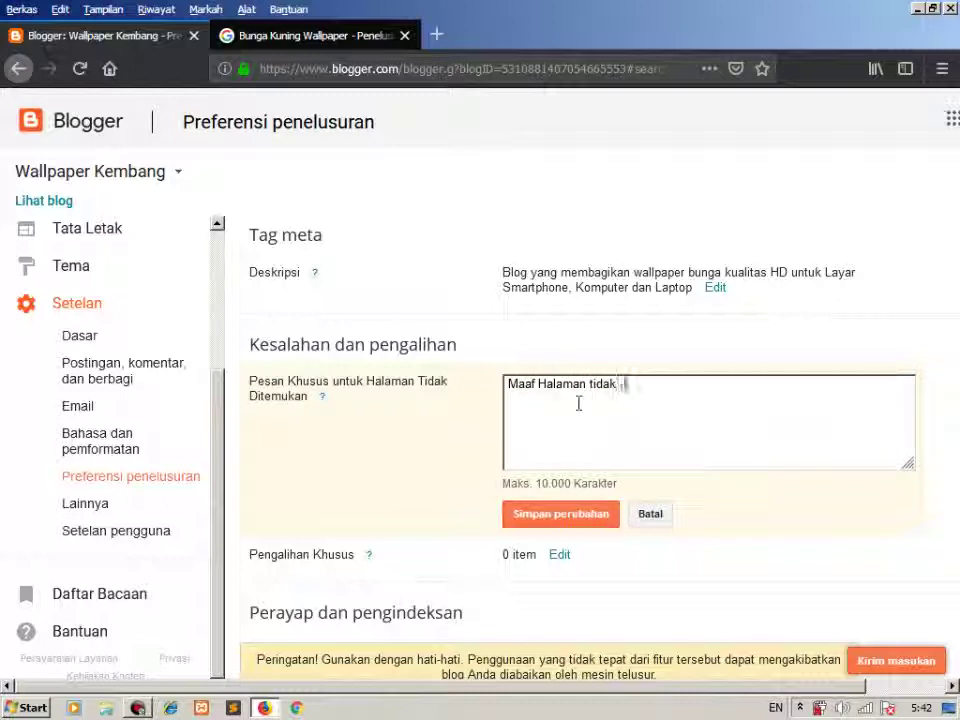
key(BackSpace)
text(temukan)
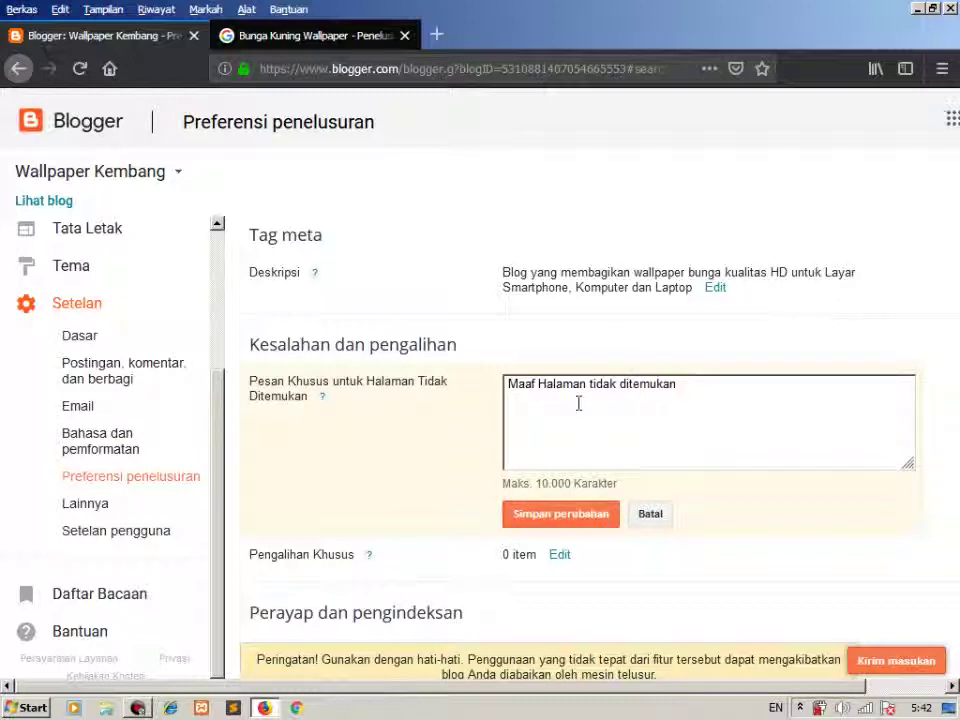
click(522, 510)
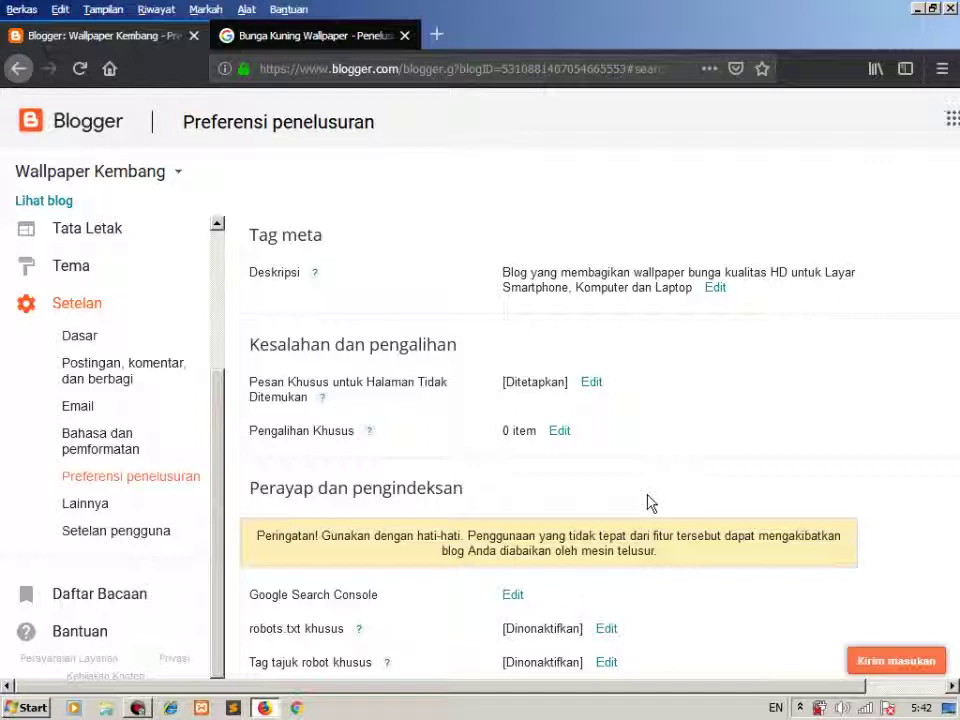
- Look over the custom redirect, crawler and indexing, and monetization options in the search preferences
scroll(647, 502, down, 2)
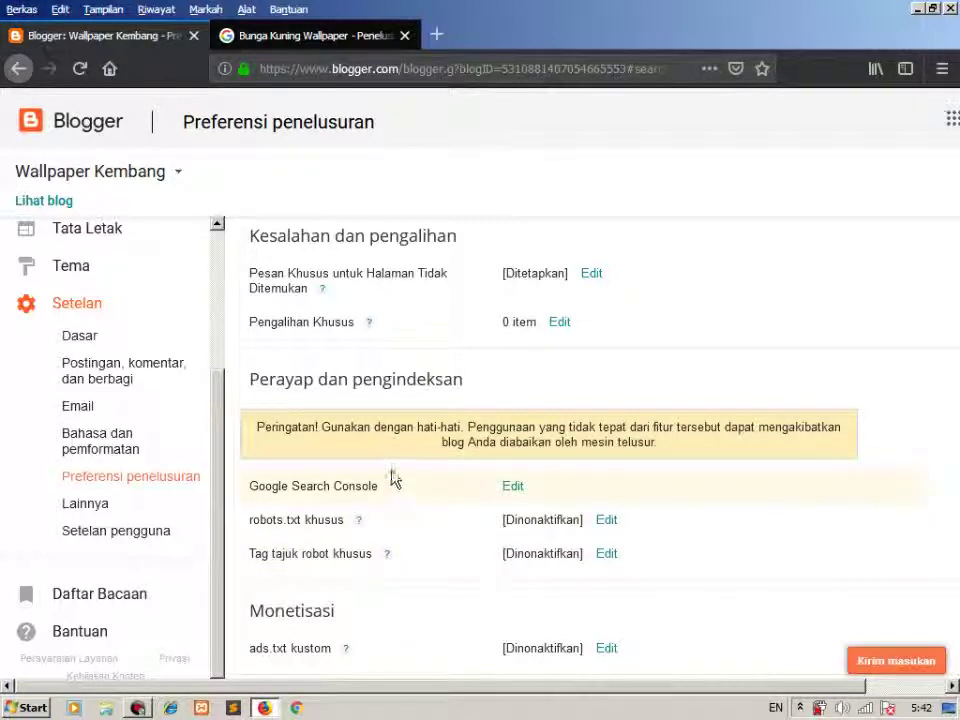
scroll(400, 480, up, 2)
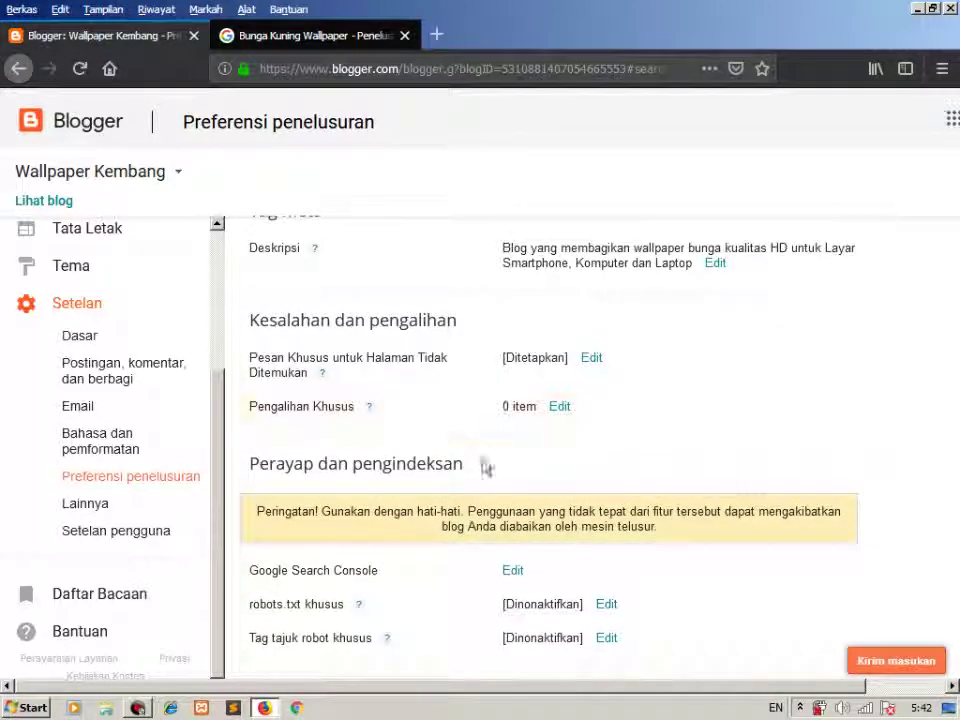
scroll(488, 470, down, 2)
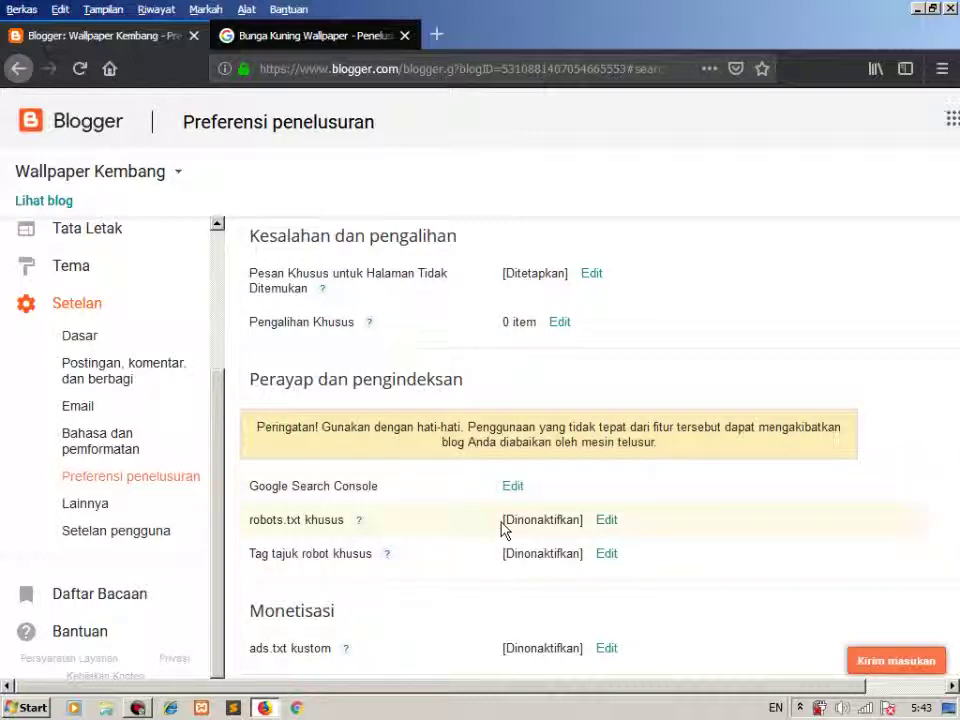
scroll(540, 529, up, 2)
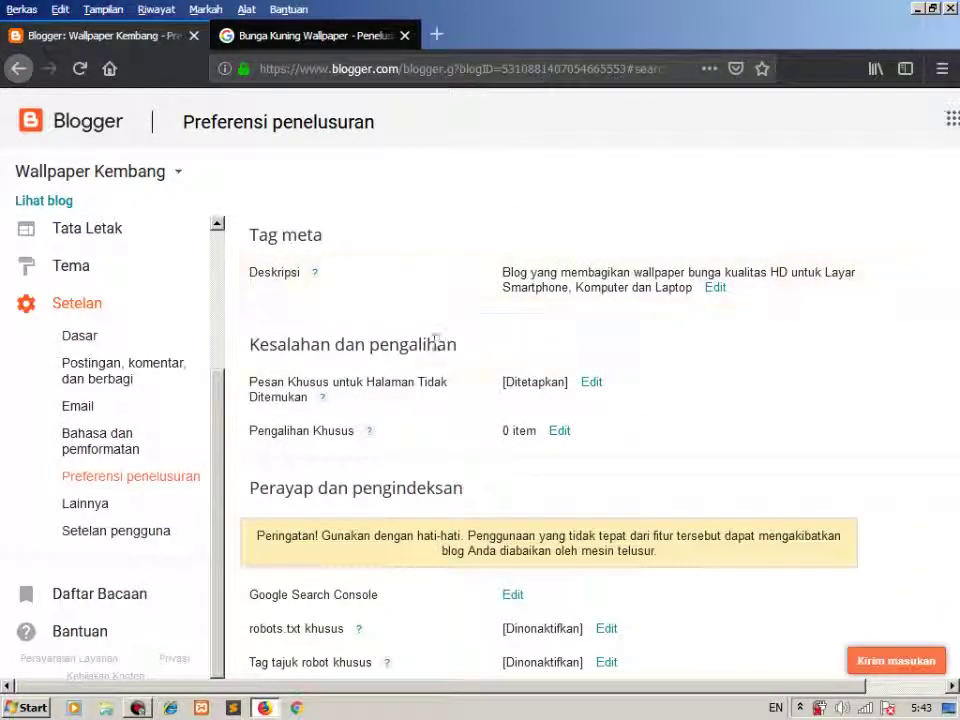
- Back up the blog's content from the other settings, saving blog-04-25-2019.xml to the computer, and close the backup dialog
click(148, 507)
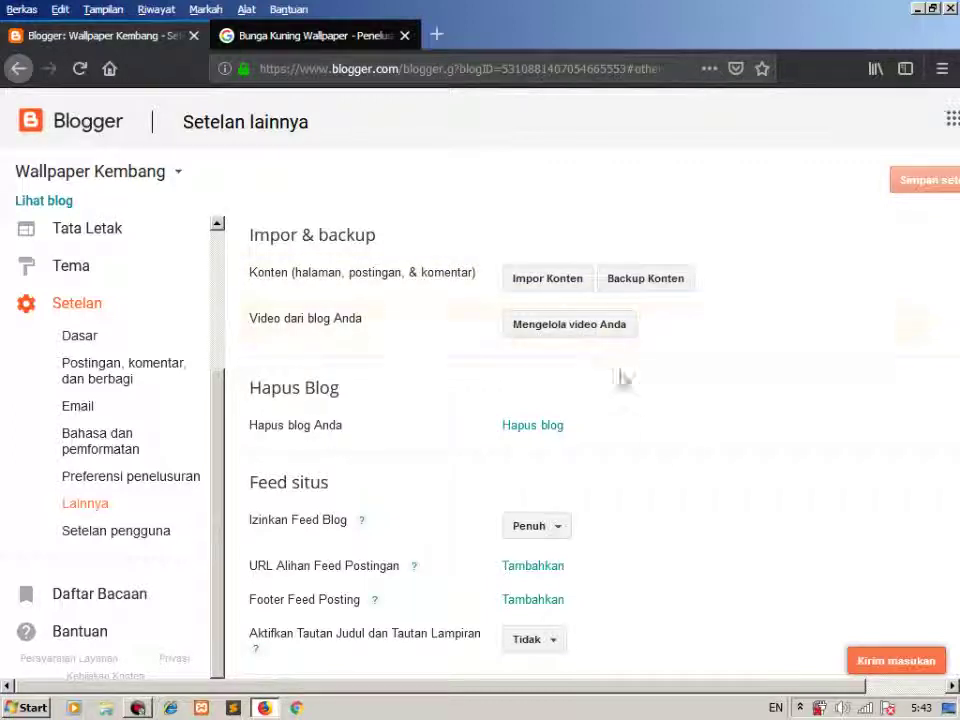
click(624, 282)
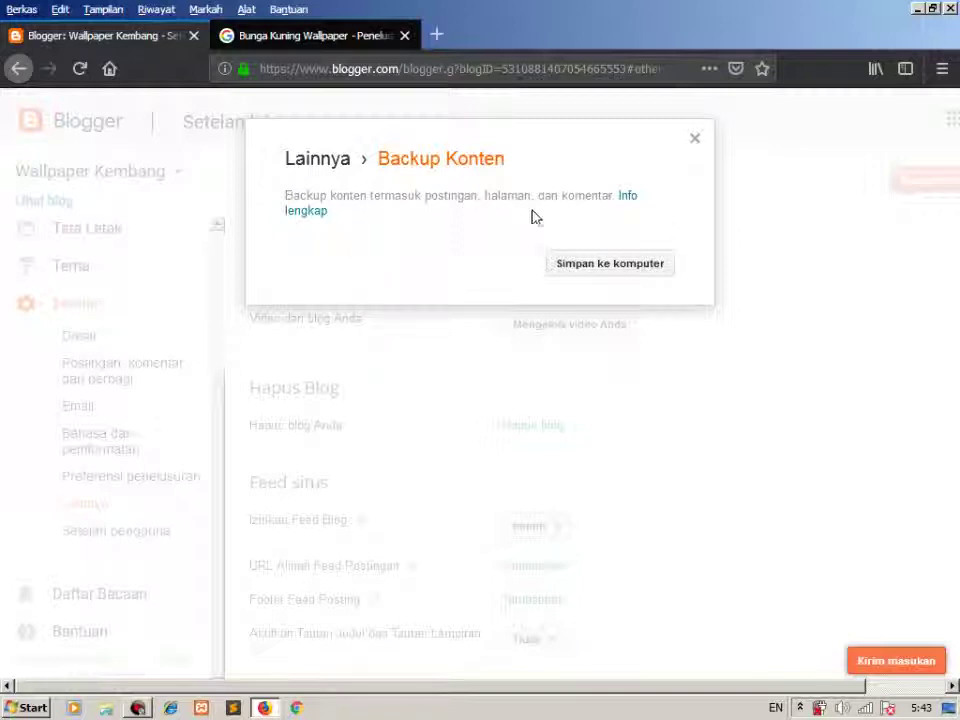
click(594, 265)
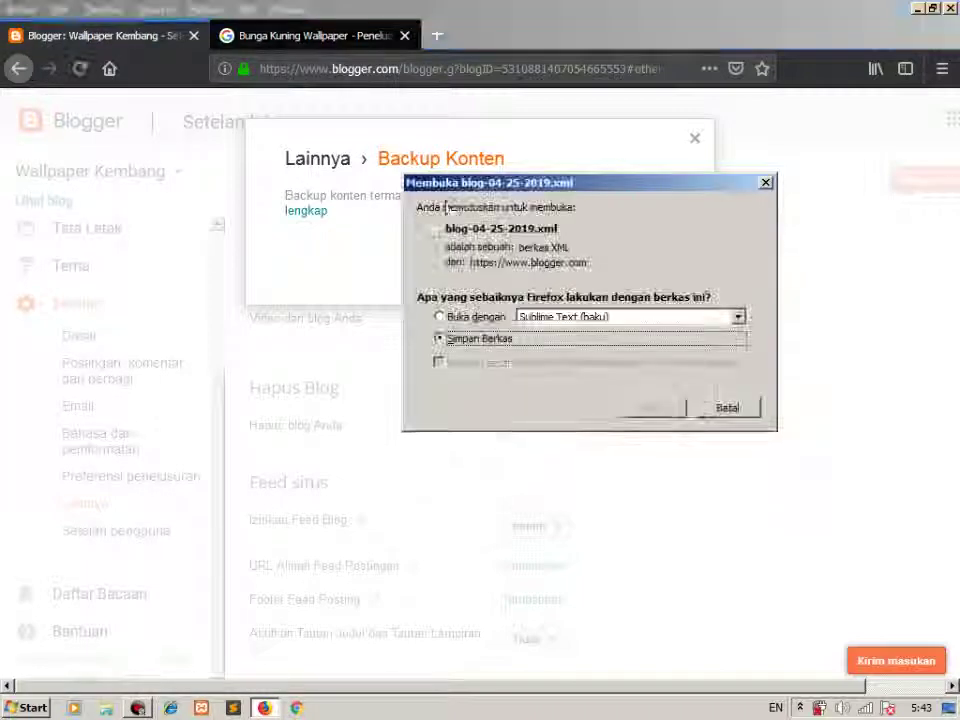
click(650, 410)
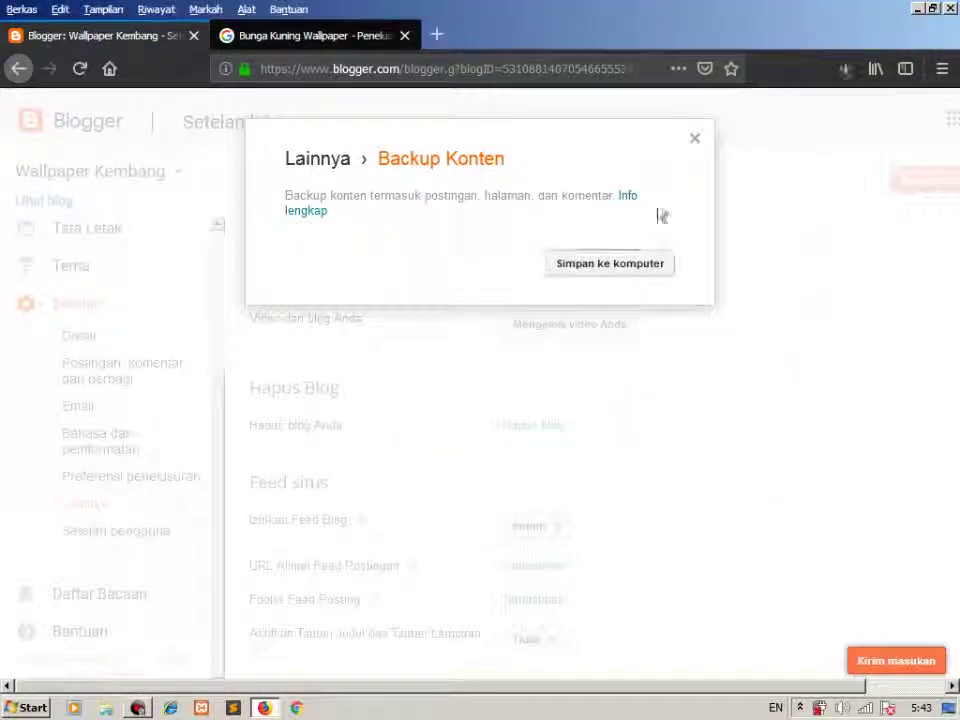
click(698, 143)
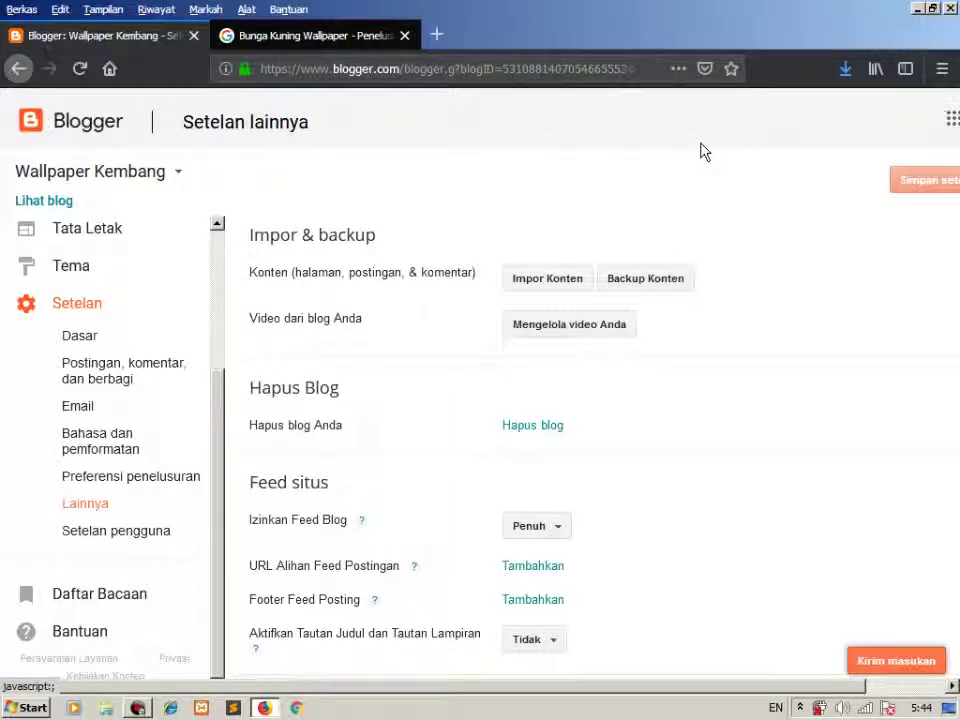
- View the content import options in the other settings and close the import dialog without importing anything
click(845, 69)
click(549, 283)
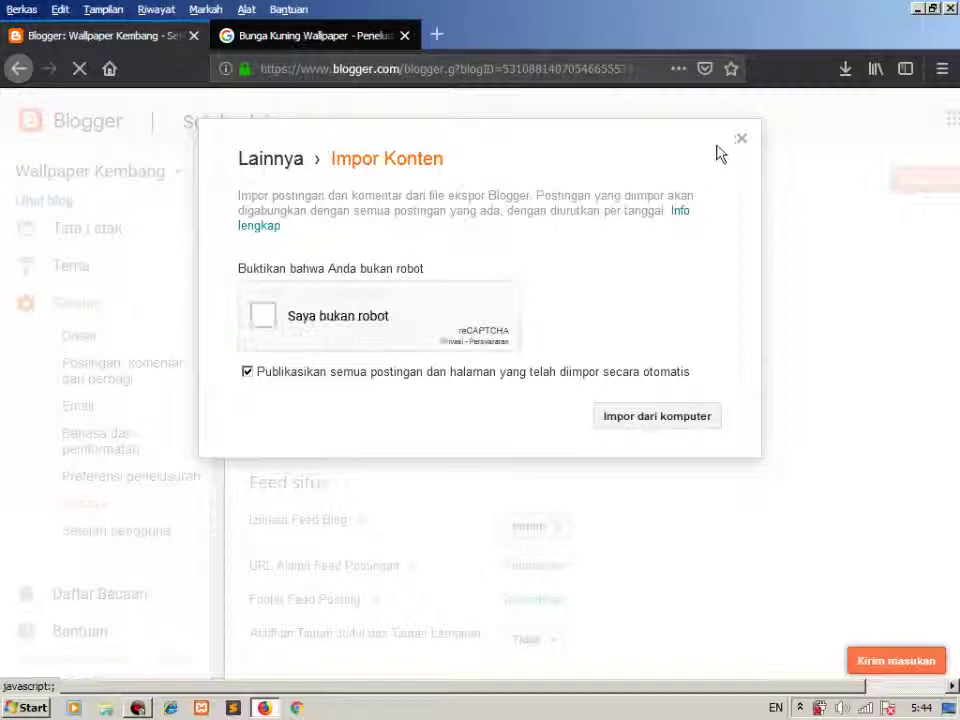
click(742, 134)
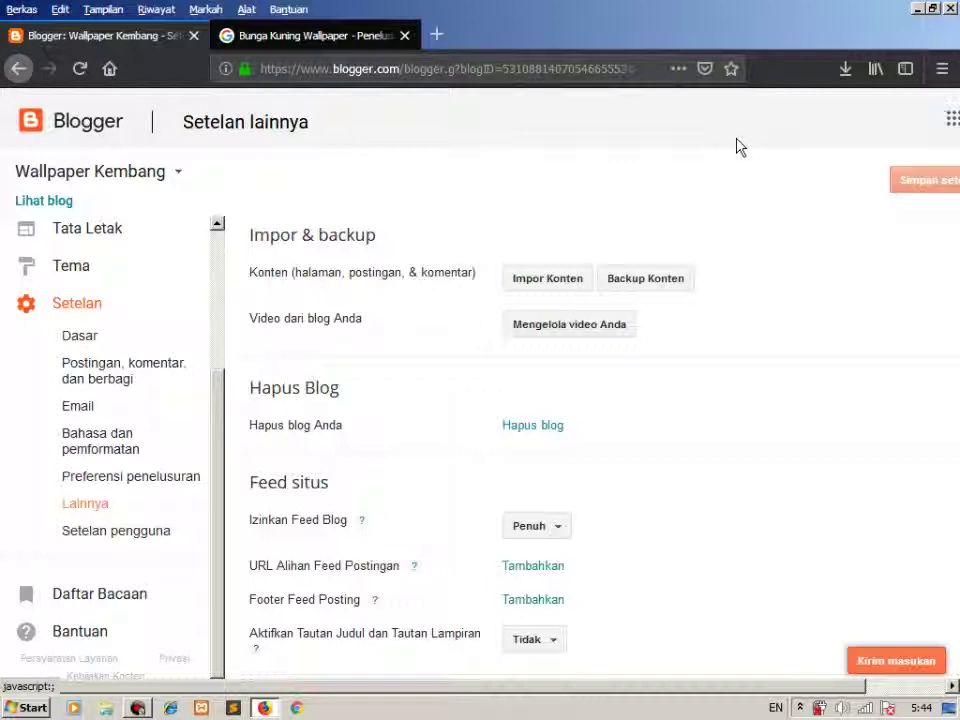
- Set the blog feed permission (Izinkan Feed Blog) under the site feed settings to Singkat
scroll(651, 302, down, 3)
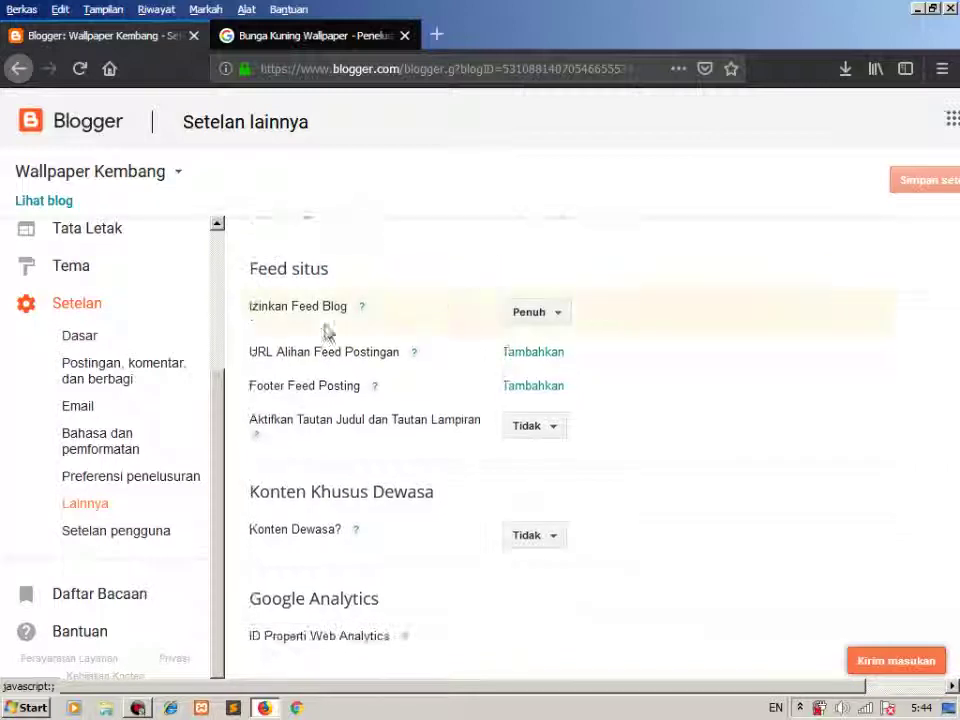
scroll(326, 332, up, 2)
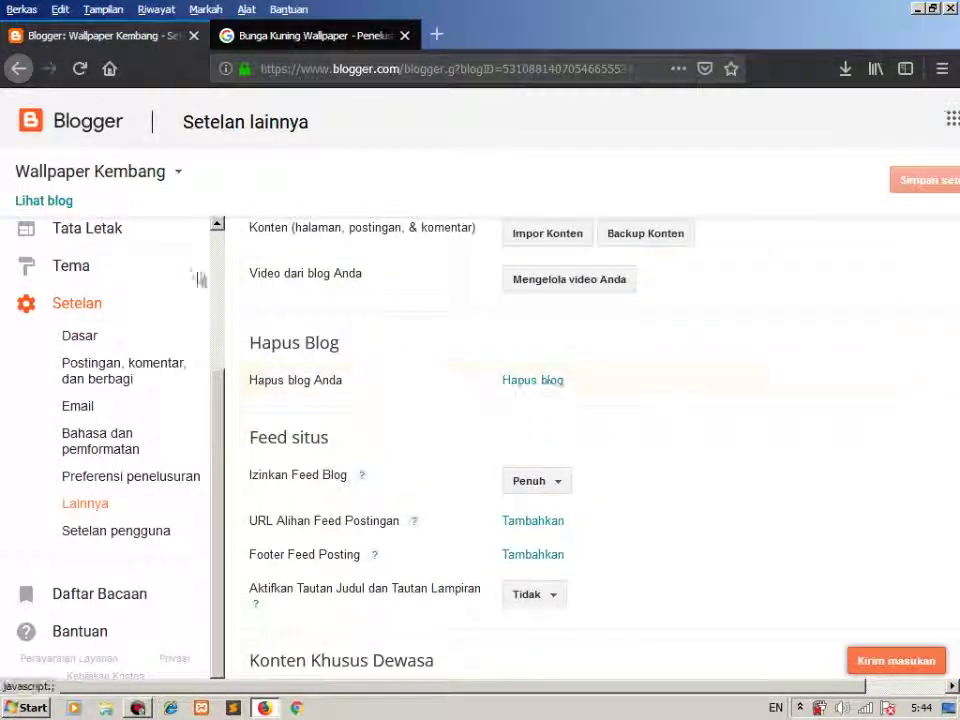
scroll(640, 379, down, 2)
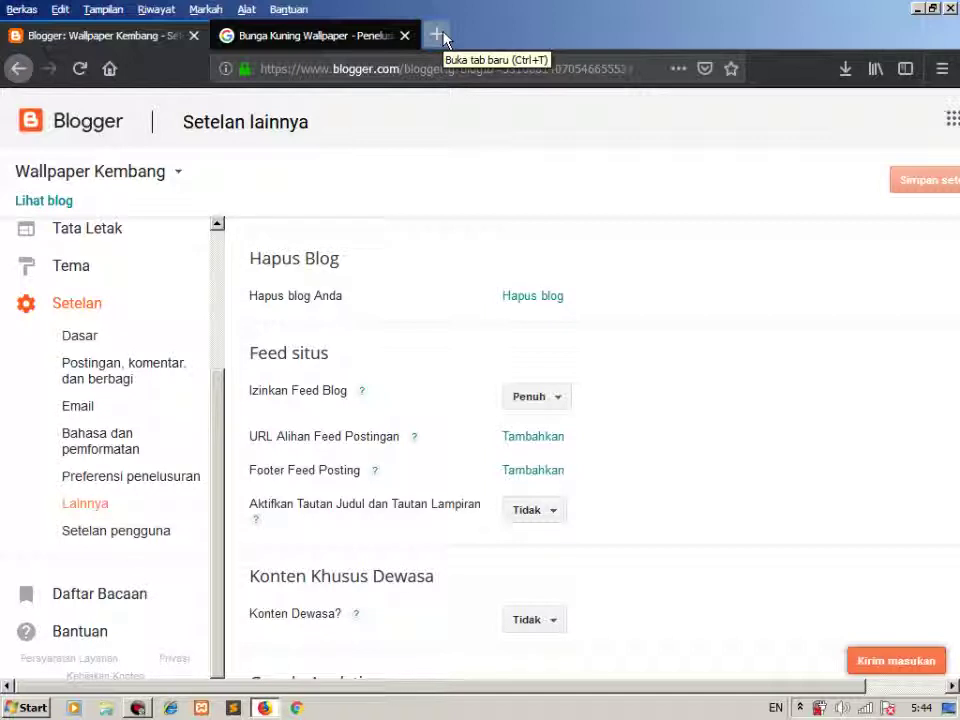
click(565, 402)
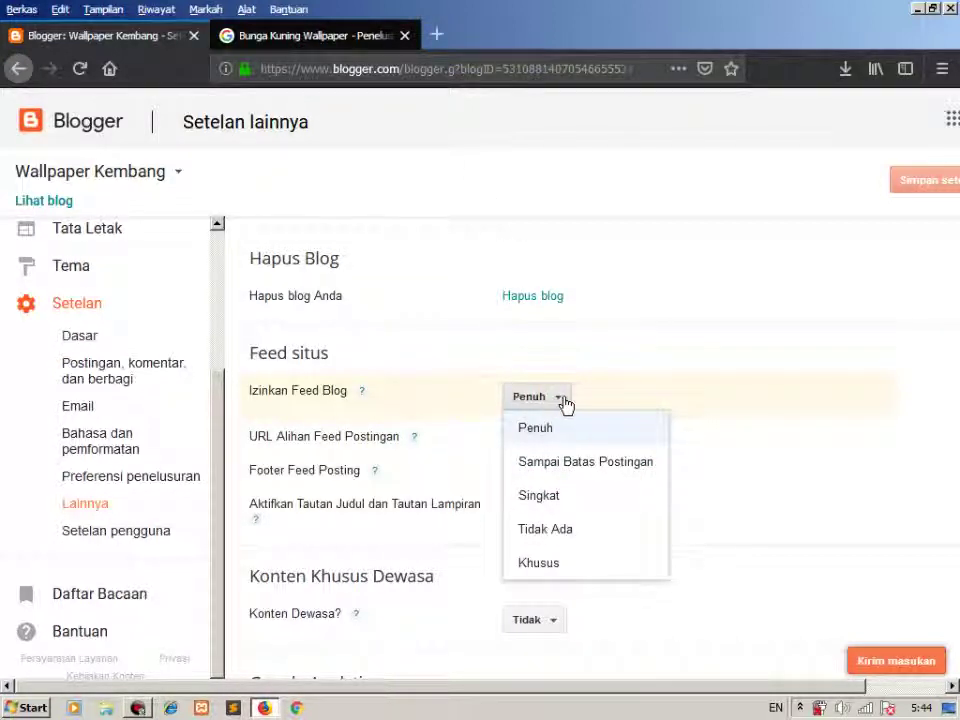
click(528, 493)
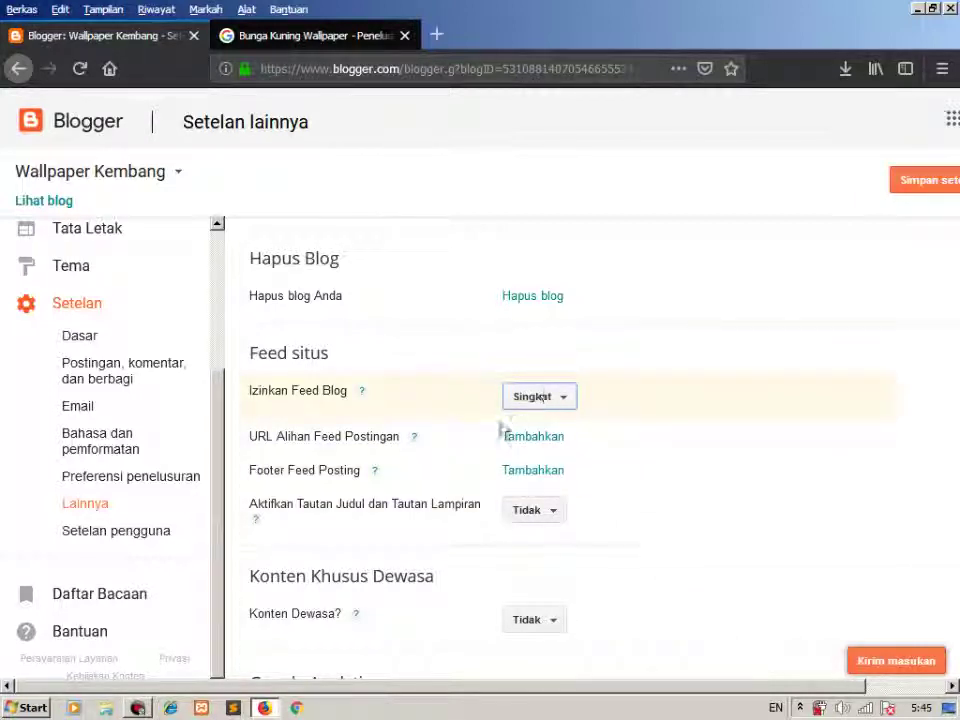
right_click(101, 130)
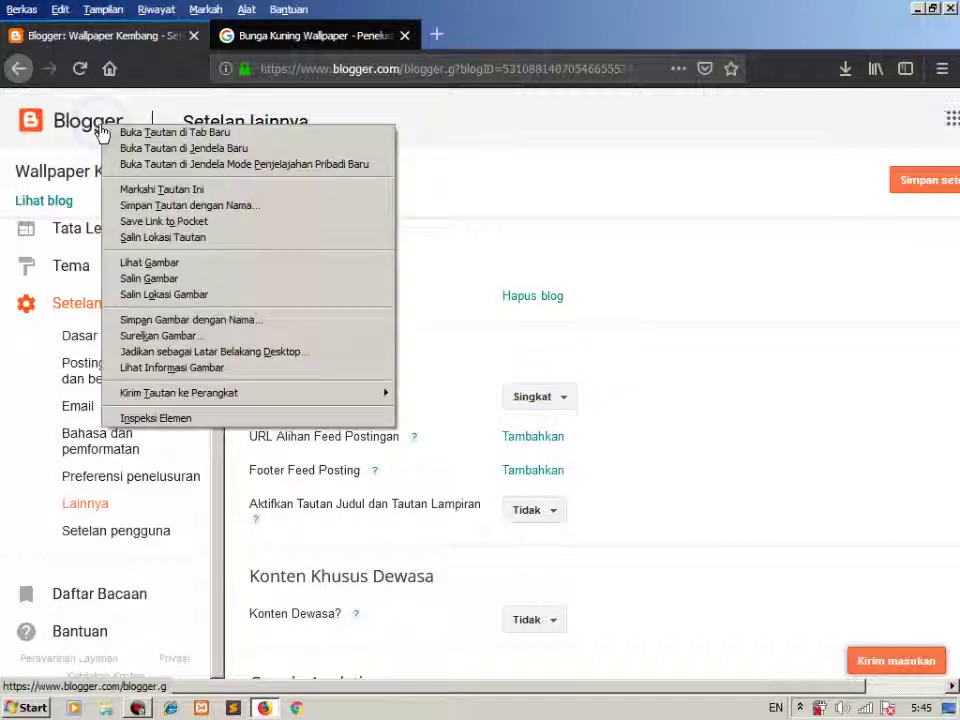
click(568, 162)
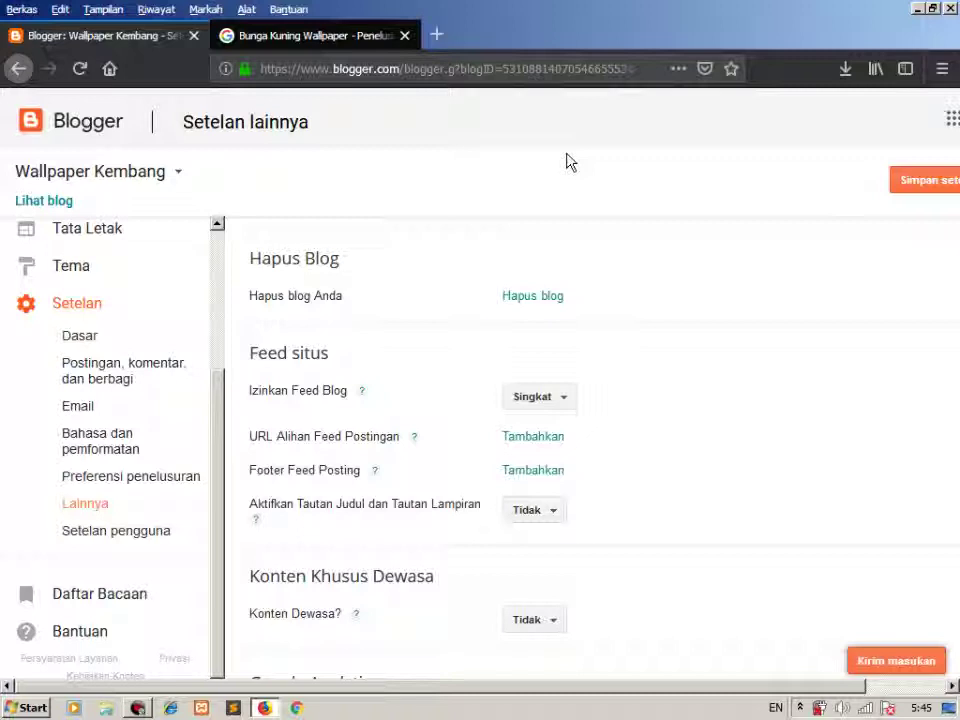
- Read the help notes for the post feed redirect URL and the post feed footer, and close them
scroll(463, 317, down, 2)
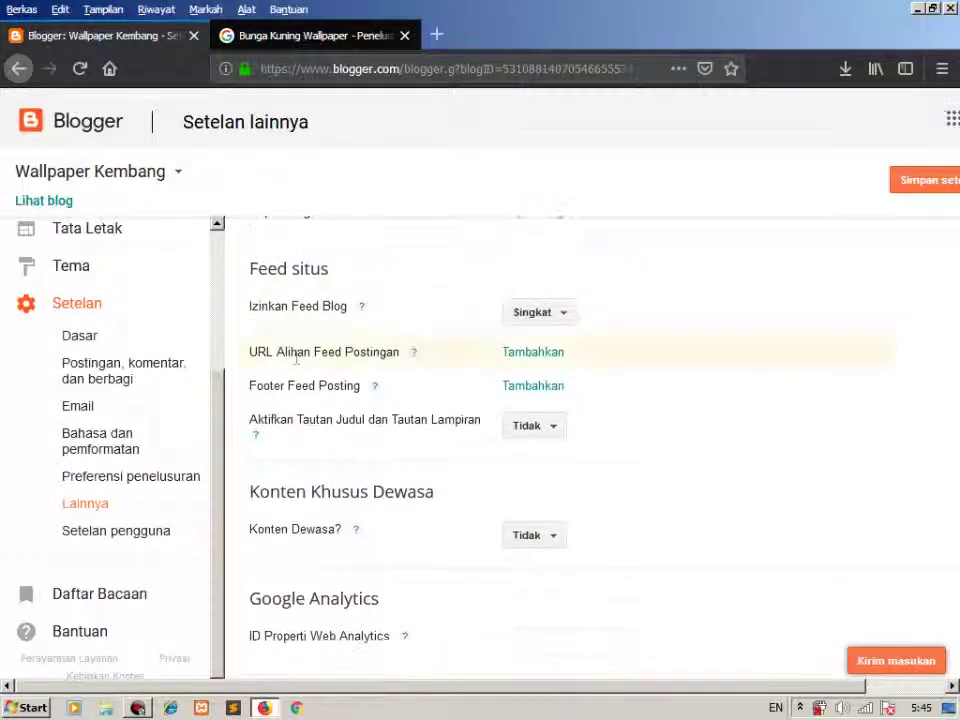
click(413, 353)
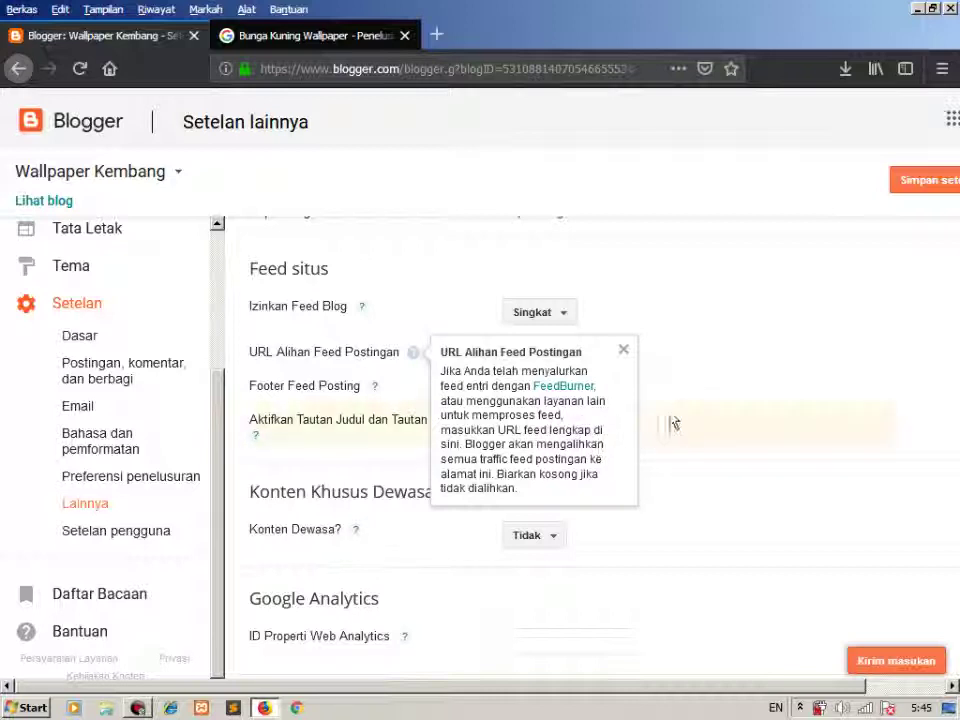
click(744, 259)
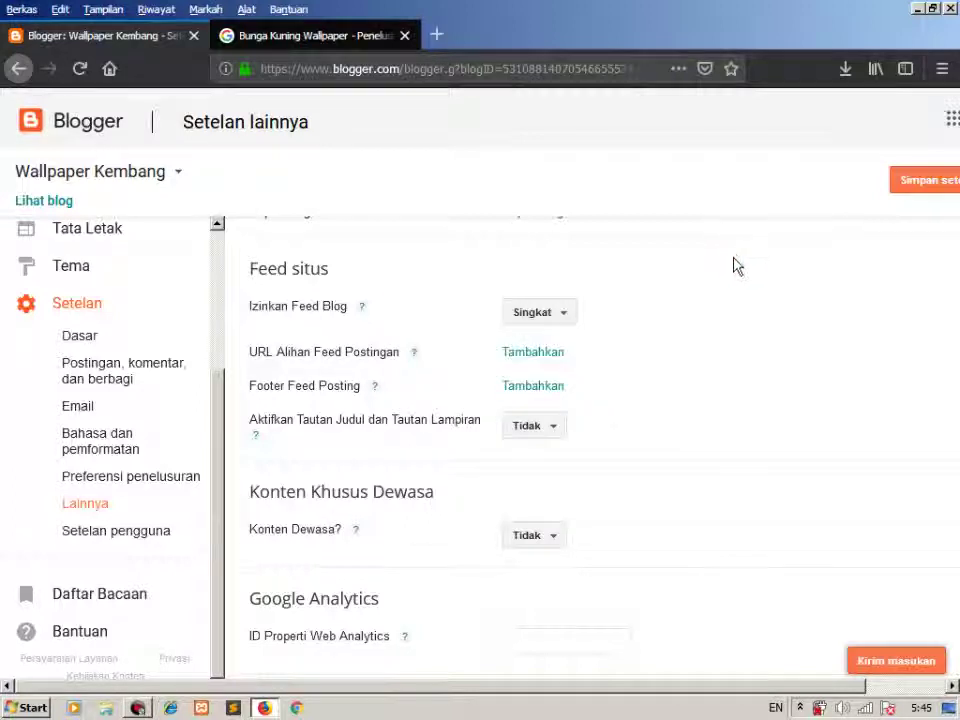
click(374, 388)
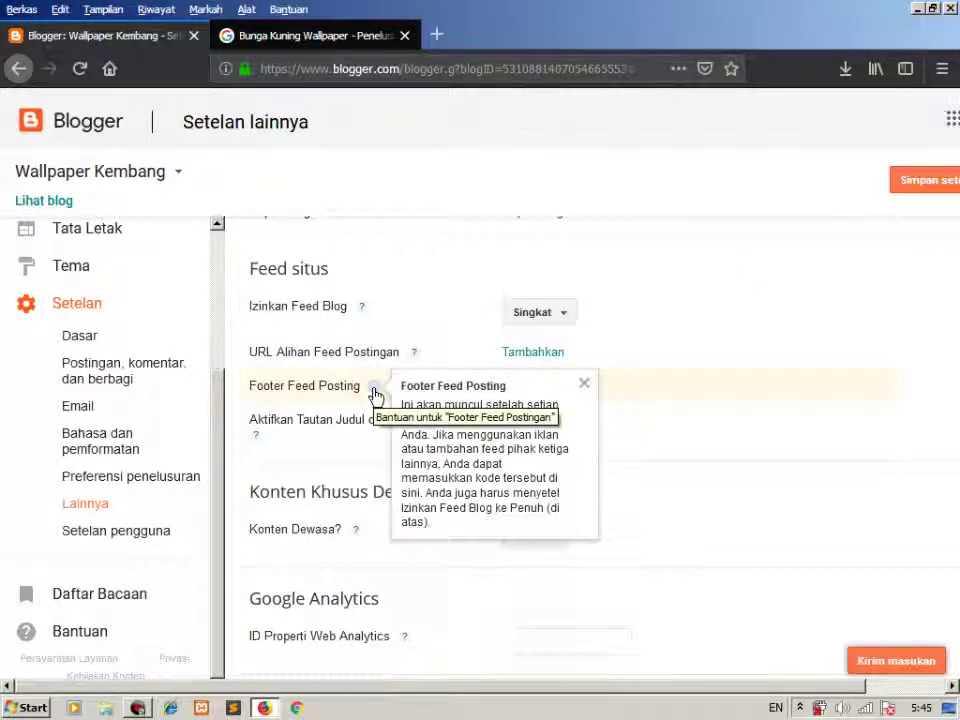
click(408, 354)
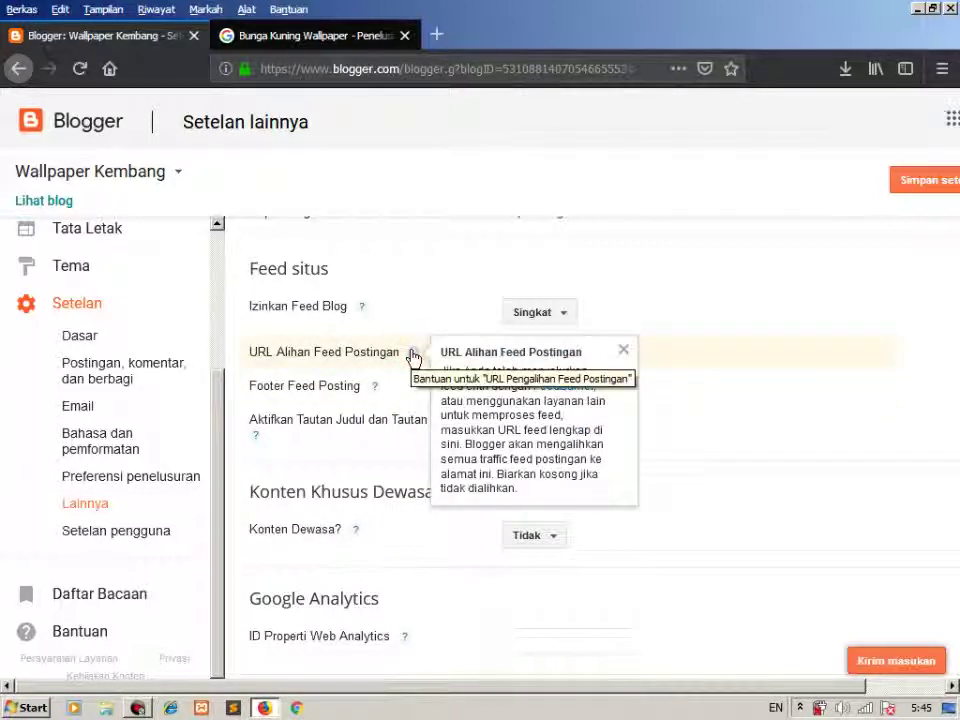
click(808, 323)
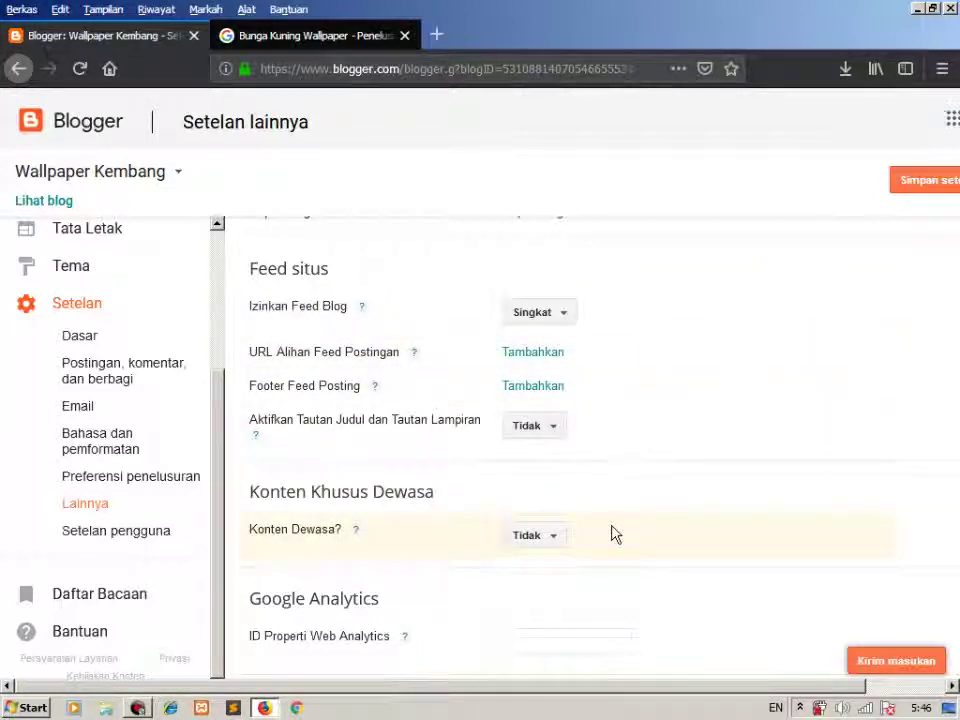
- Cancel leaving for the user settings while changes are unsaved, and save the changed other settings
click(125, 531)
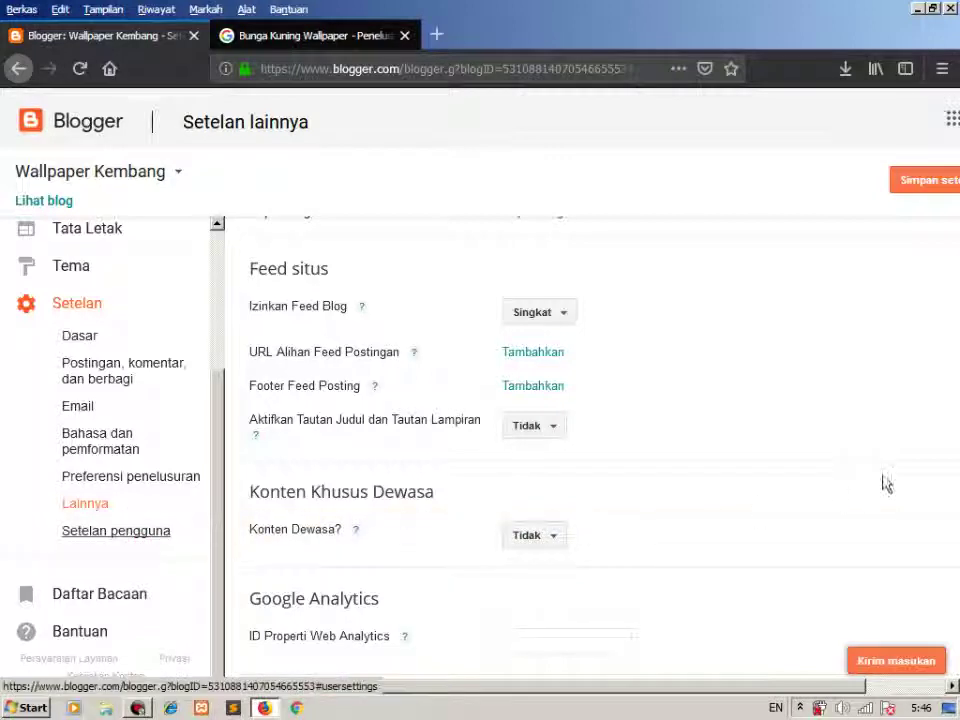
click(159, 534)
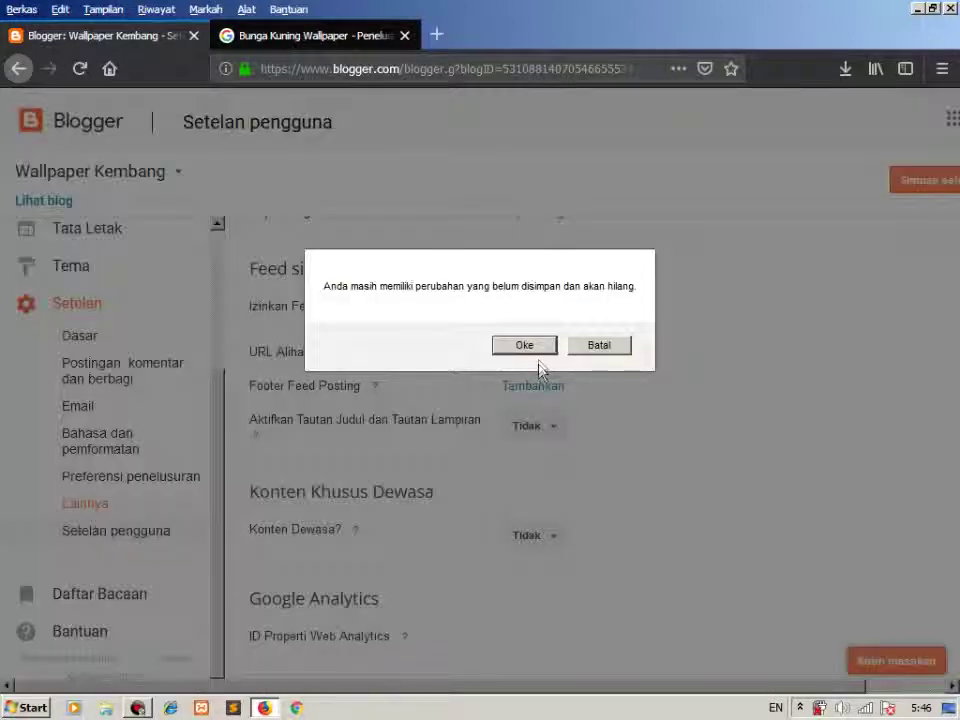
click(598, 344)
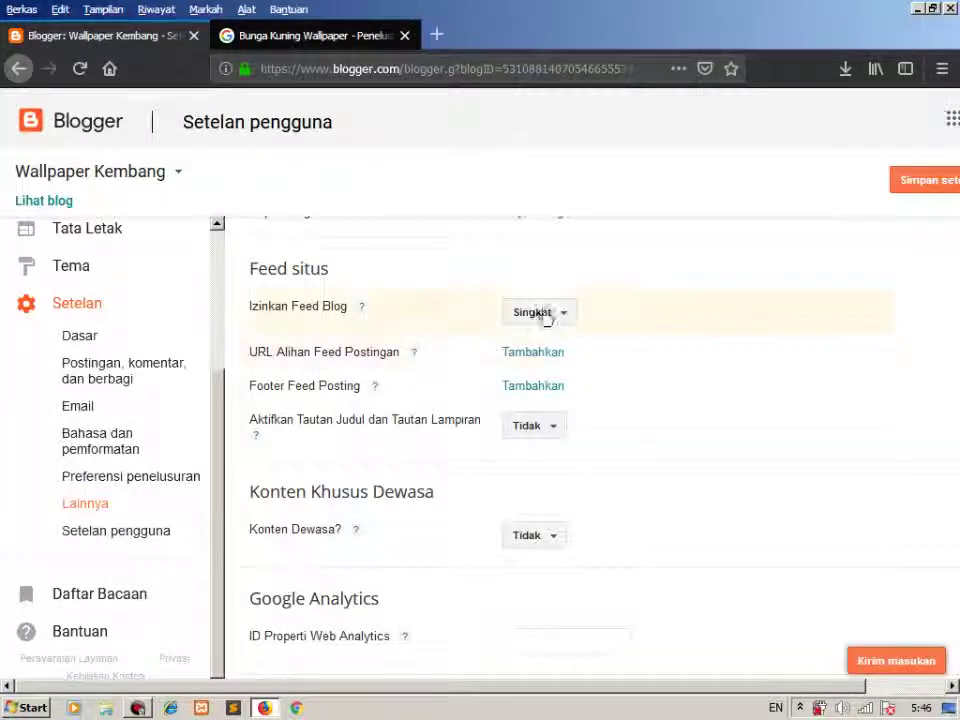
click(928, 179)
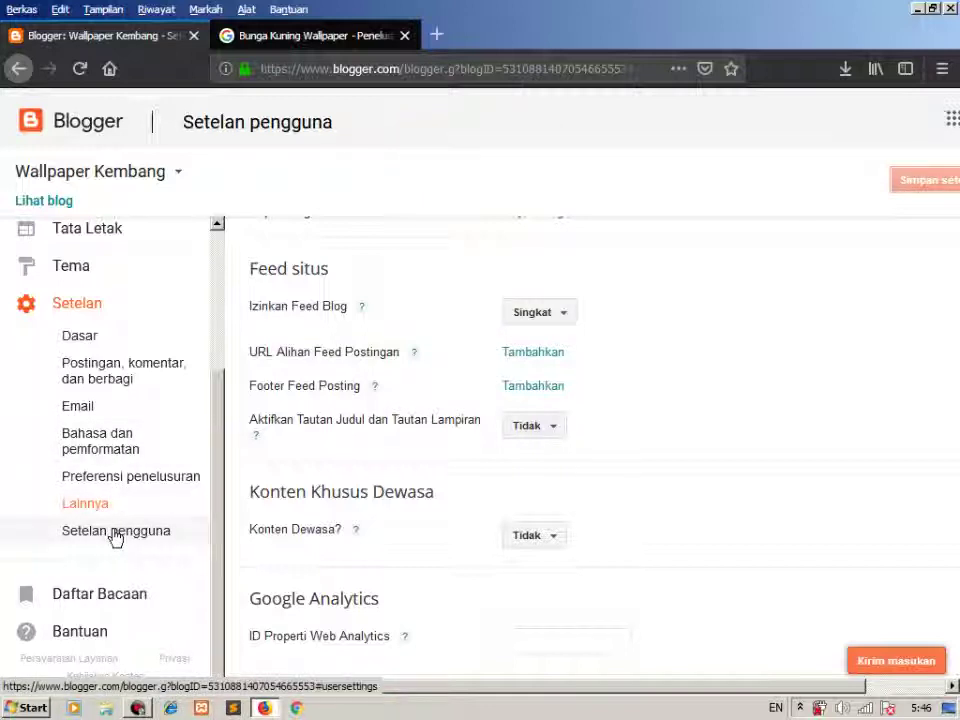
- Open the Blogger profile editor from the user settings, review all its sections from privacy to favourites, and close its tab
click(116, 535)
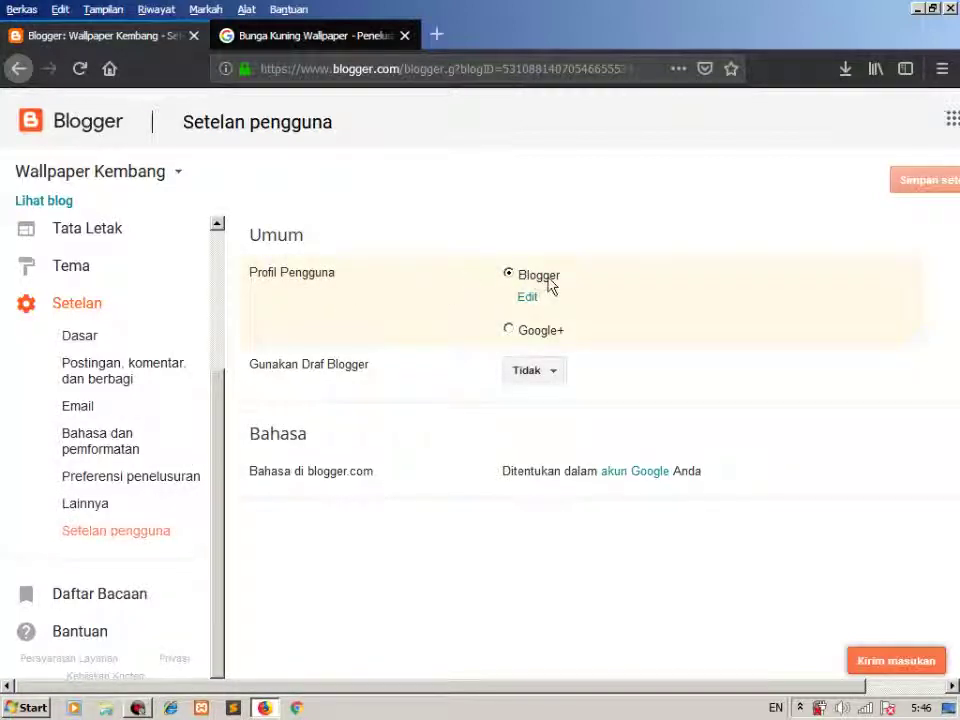
click(527, 299)
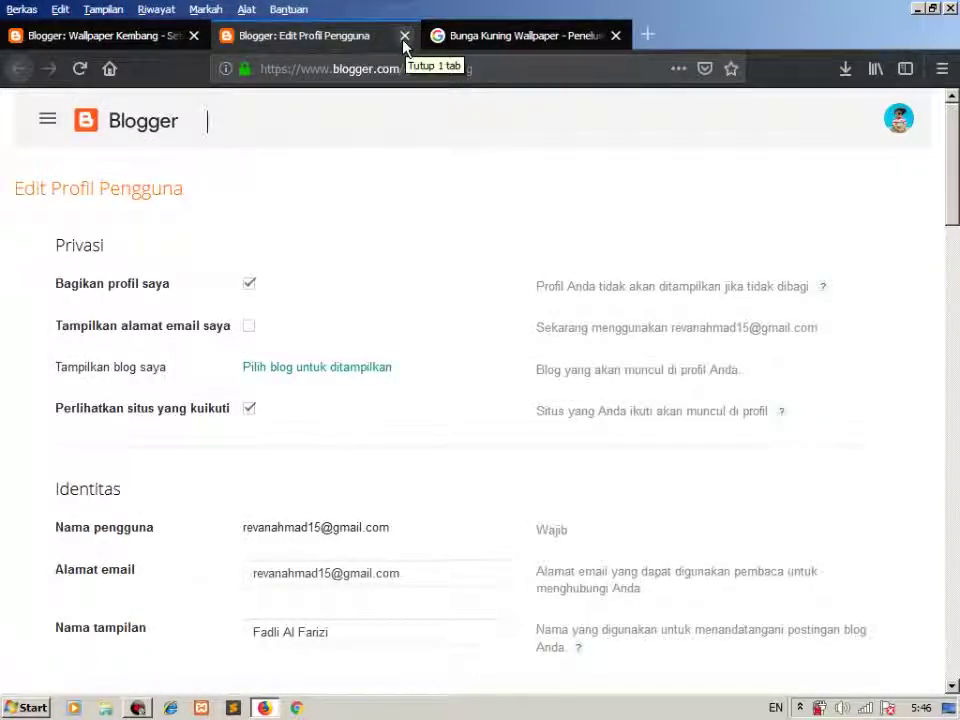
click(247, 331)
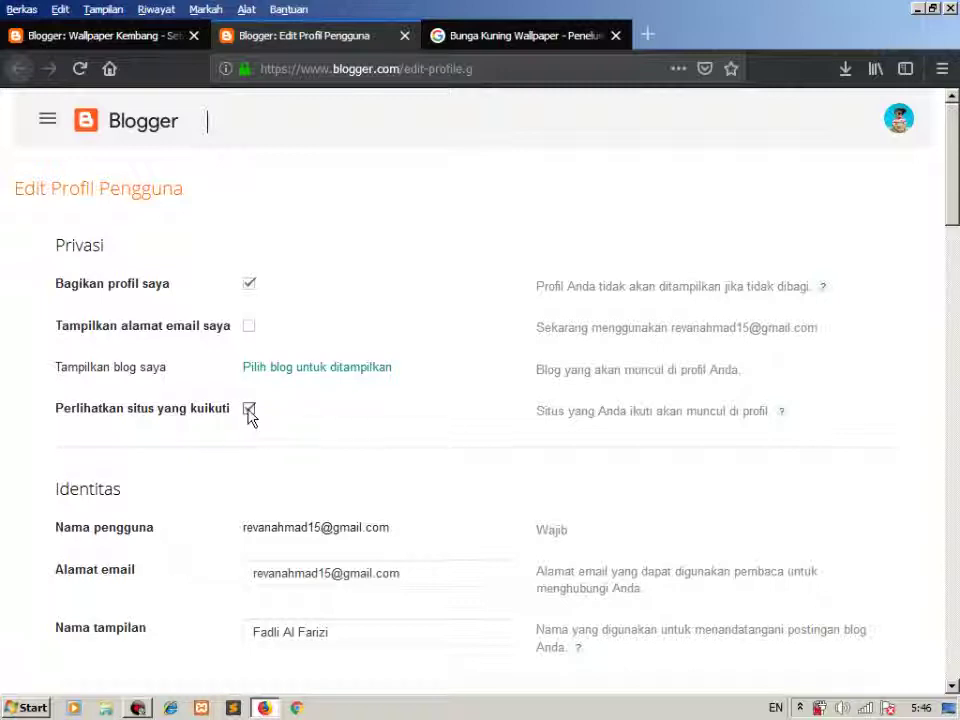
scroll(250, 425, down, 3)
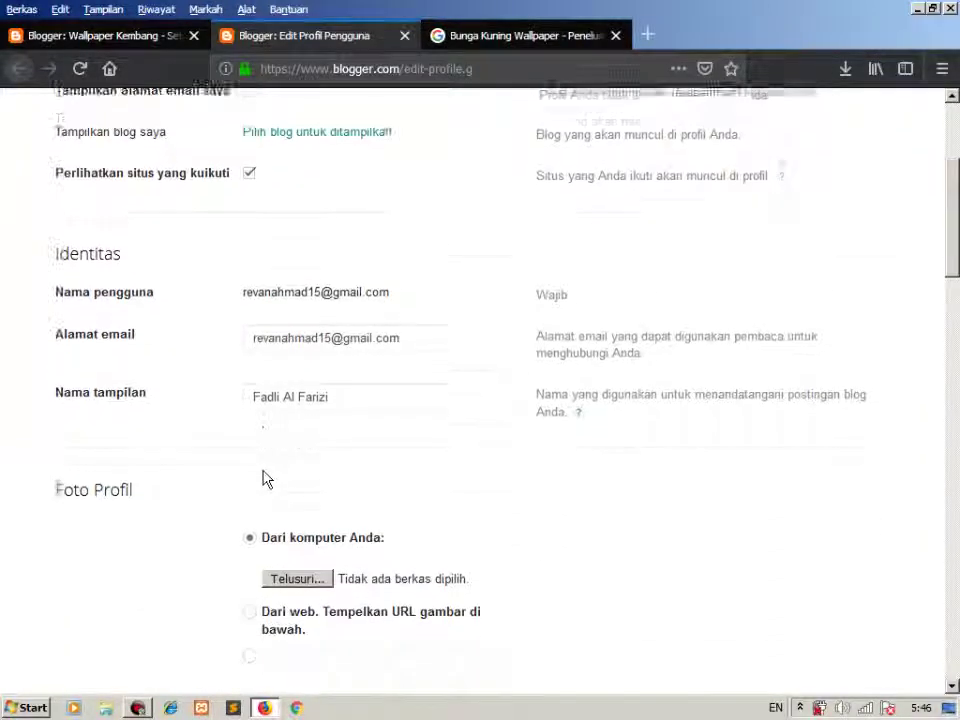
scroll(267, 479, down, 3)
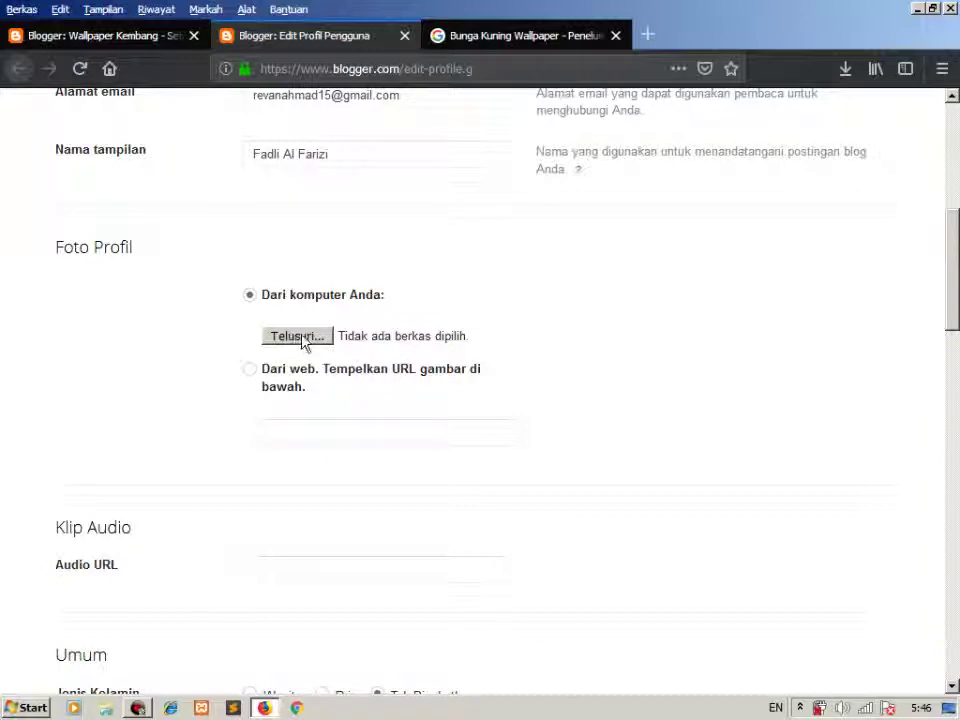
scroll(310, 350, down, 3)
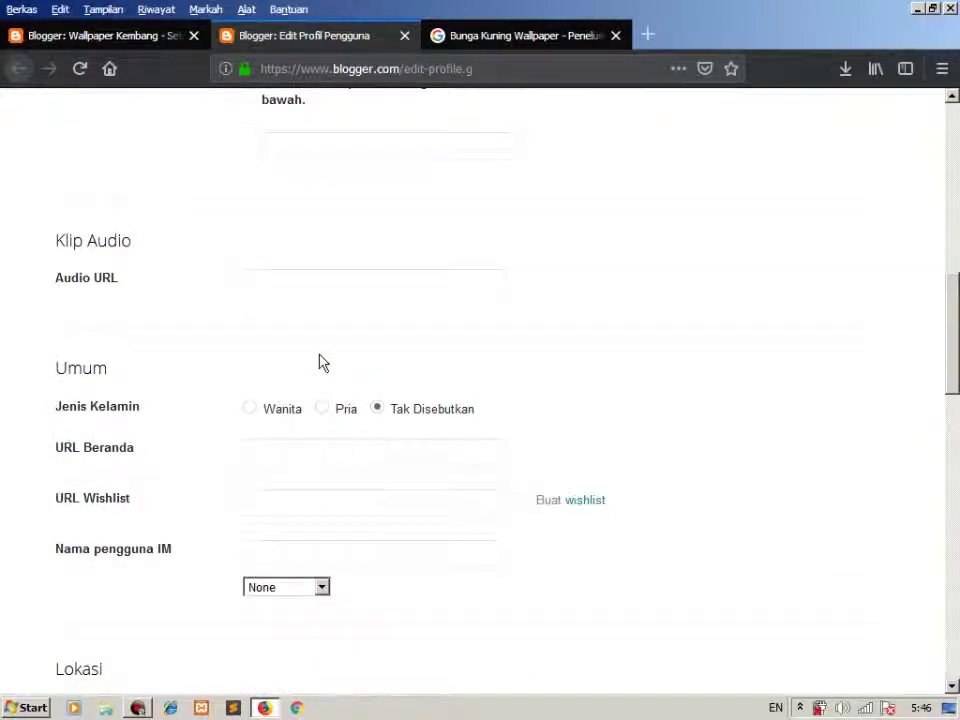
scroll(280, 430, down, 4)
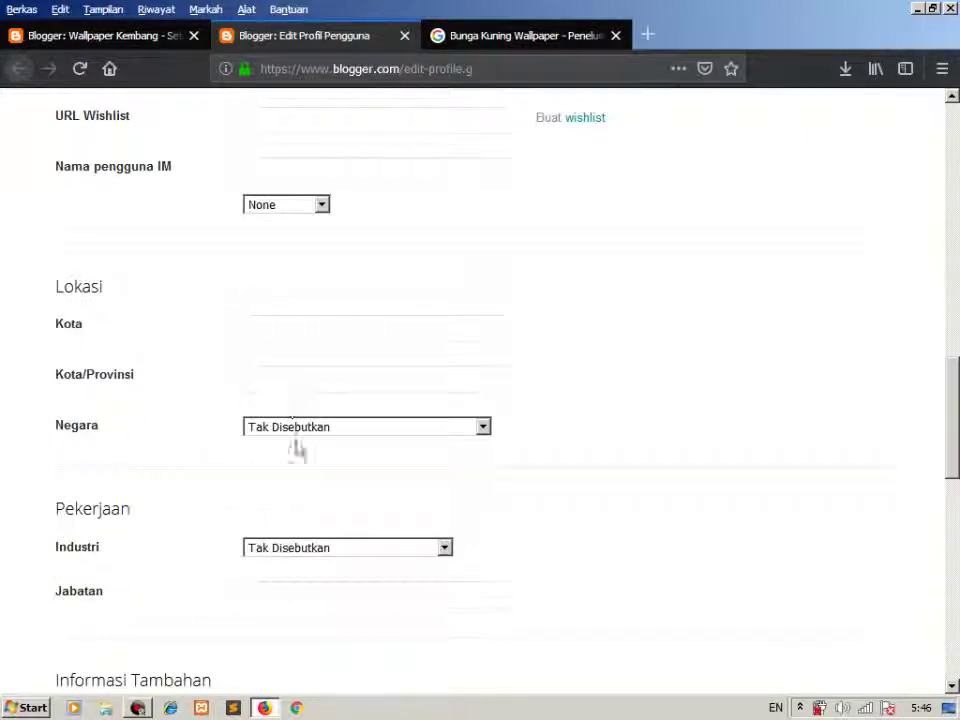
scroll(298, 448, down, 8)
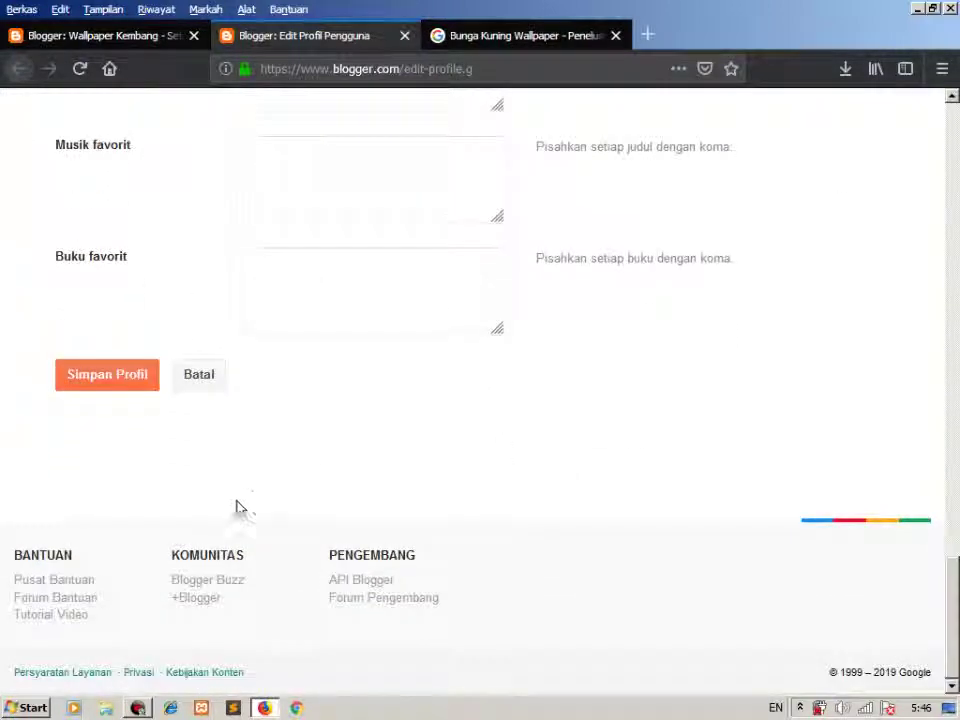
scroll(366, 459, up, 12)
scroll(570, 526, up, 10)
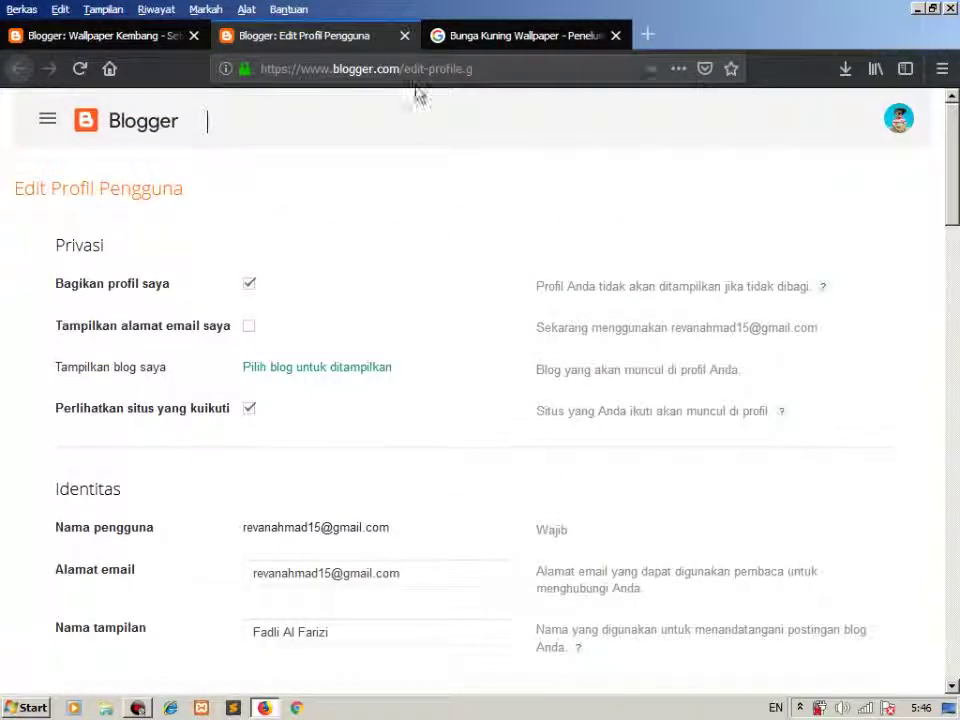
click(405, 36)
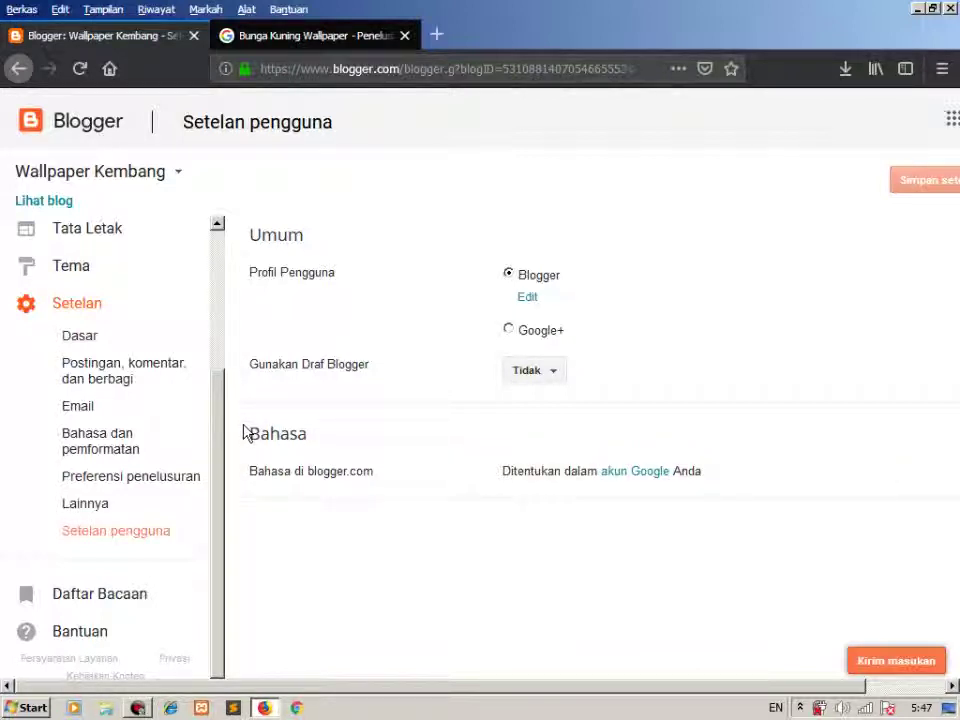
- Open the language and formatting settings in a new tab, look over the language and time formats, and close the tab
right_click(143, 453)
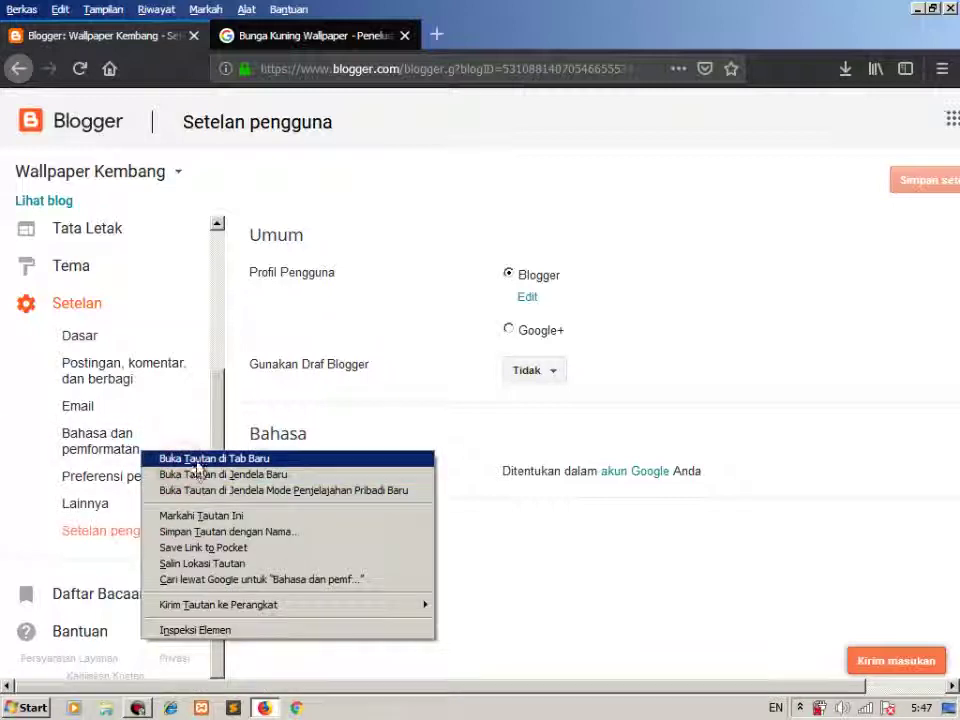
click(197, 460)
click(322, 44)
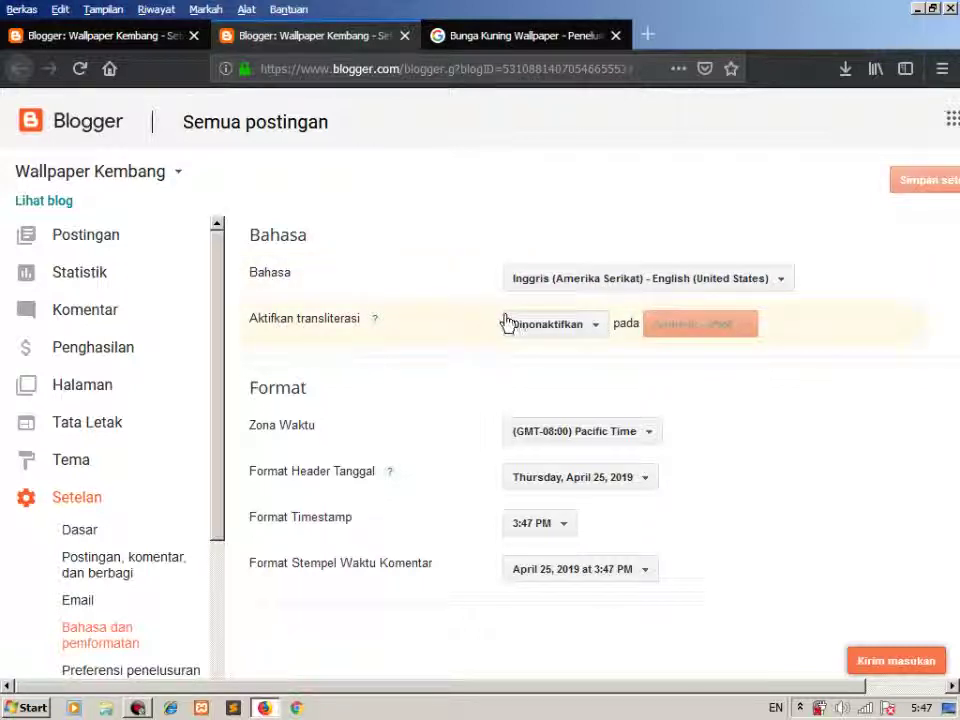
click(404, 35)
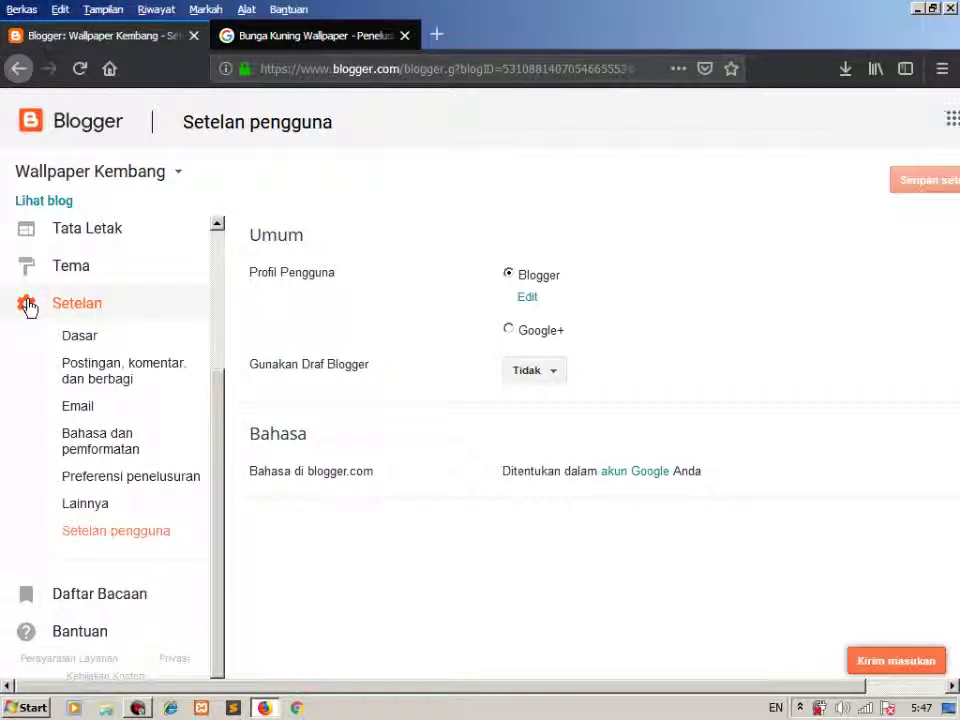
- Go to the list of all posts and view the label options available for them
scroll(130, 443, up, 1)
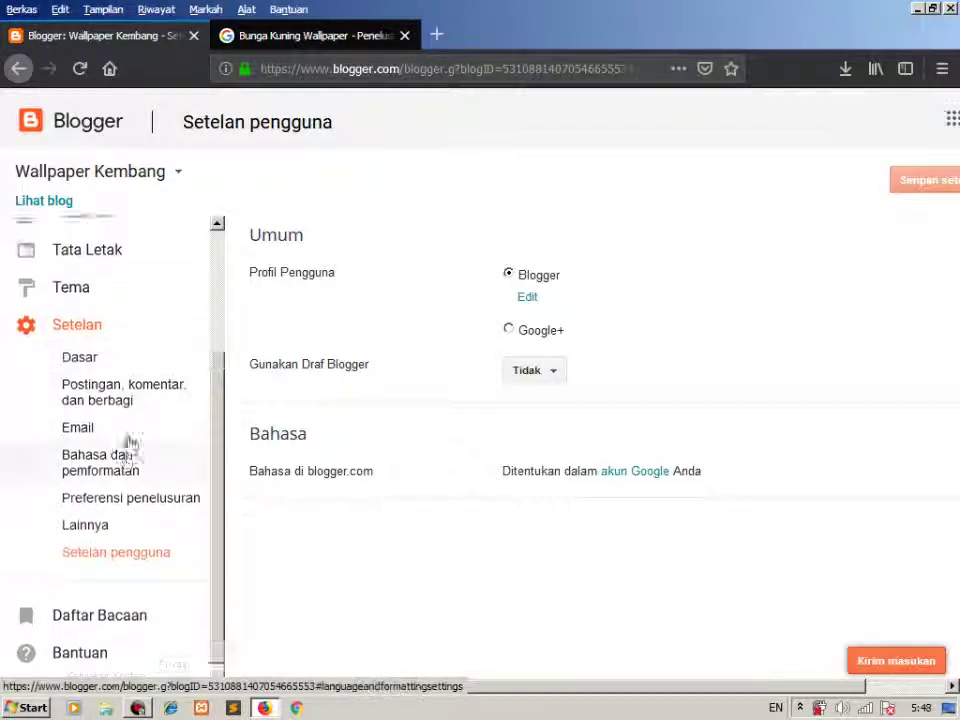
scroll(130, 443, up, 3)
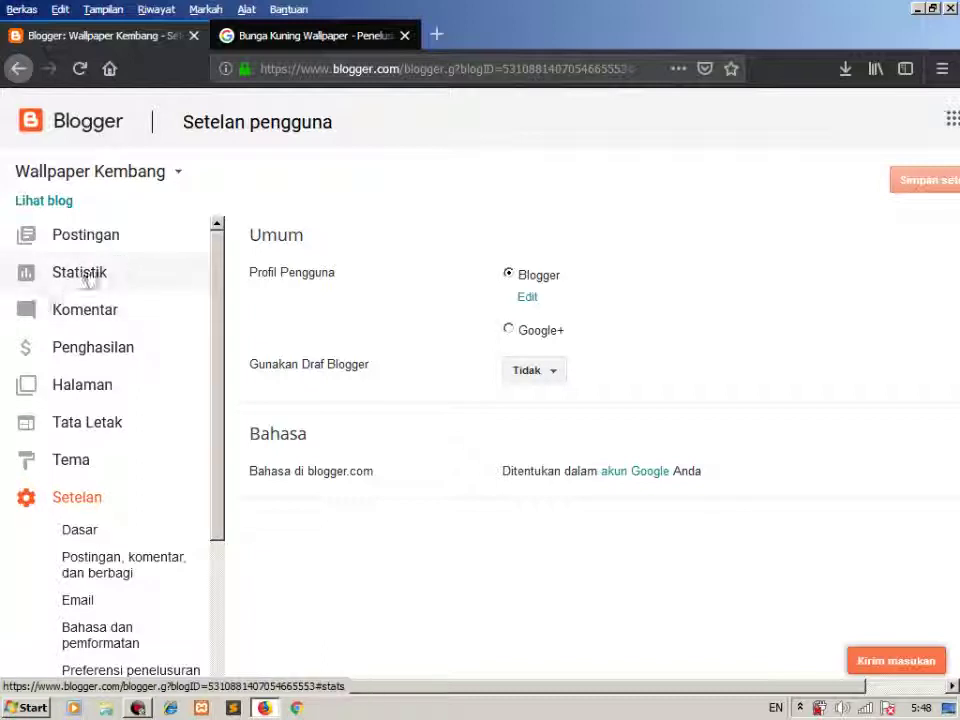
click(133, 232)
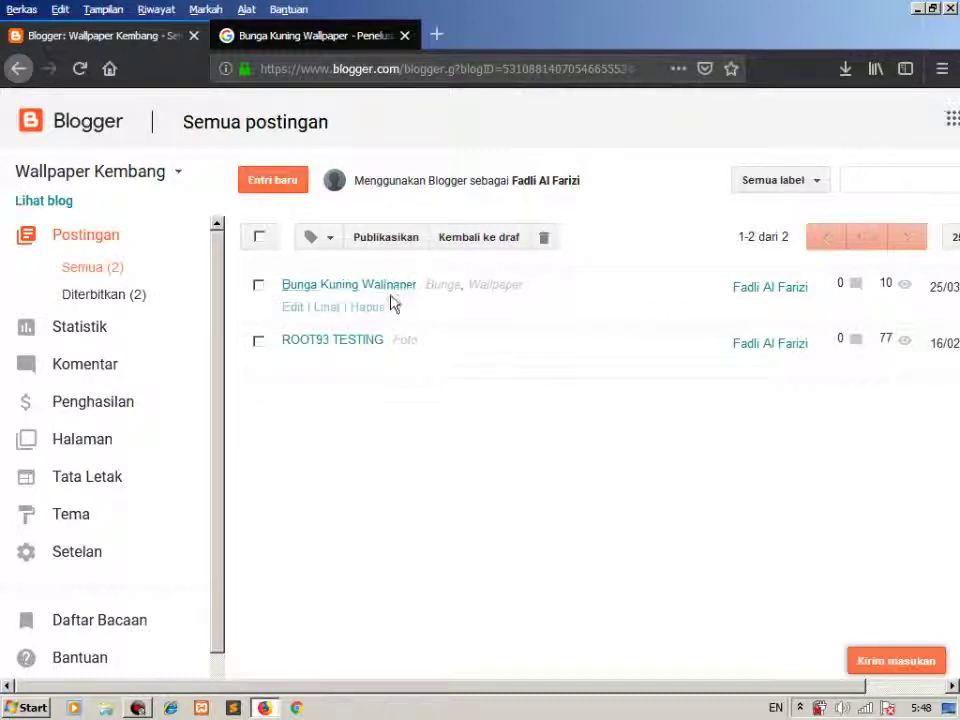
click(322, 242)
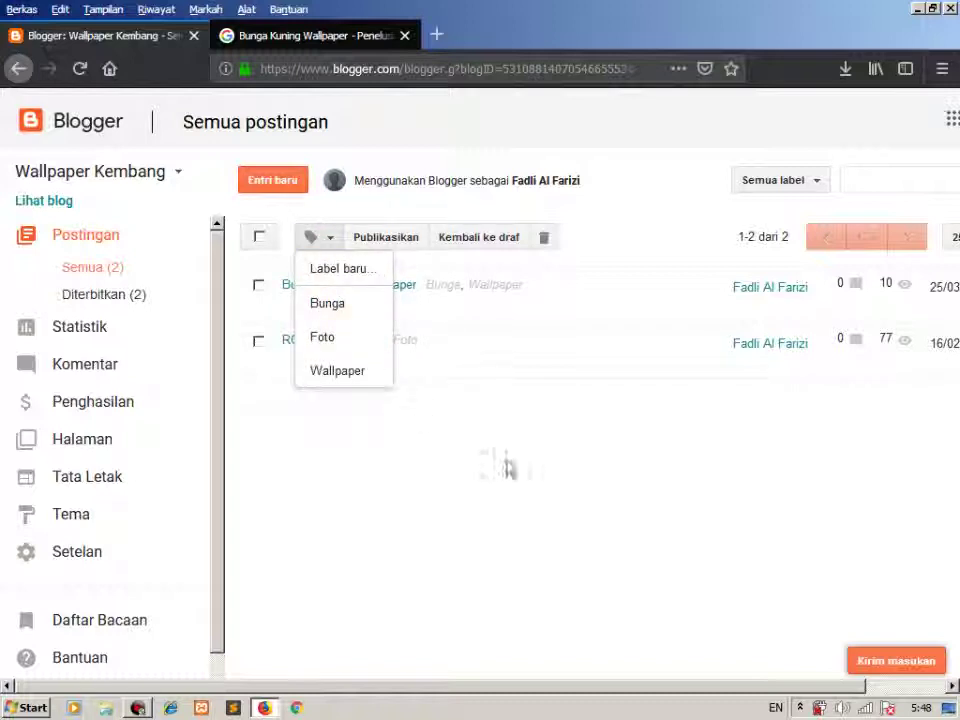
click(506, 468)
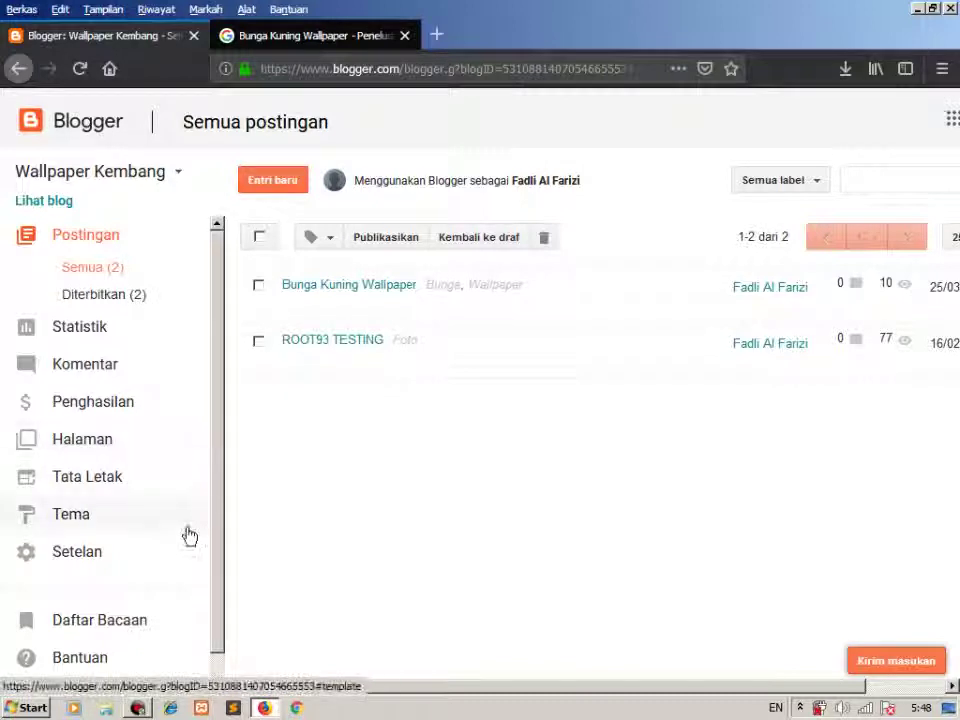
click(116, 566)
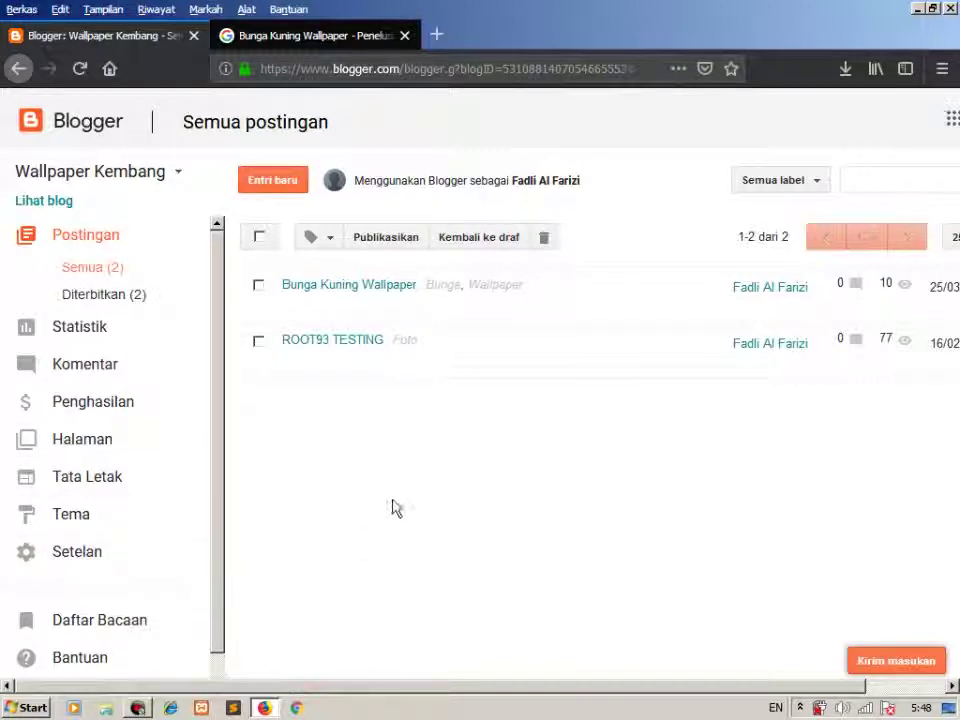